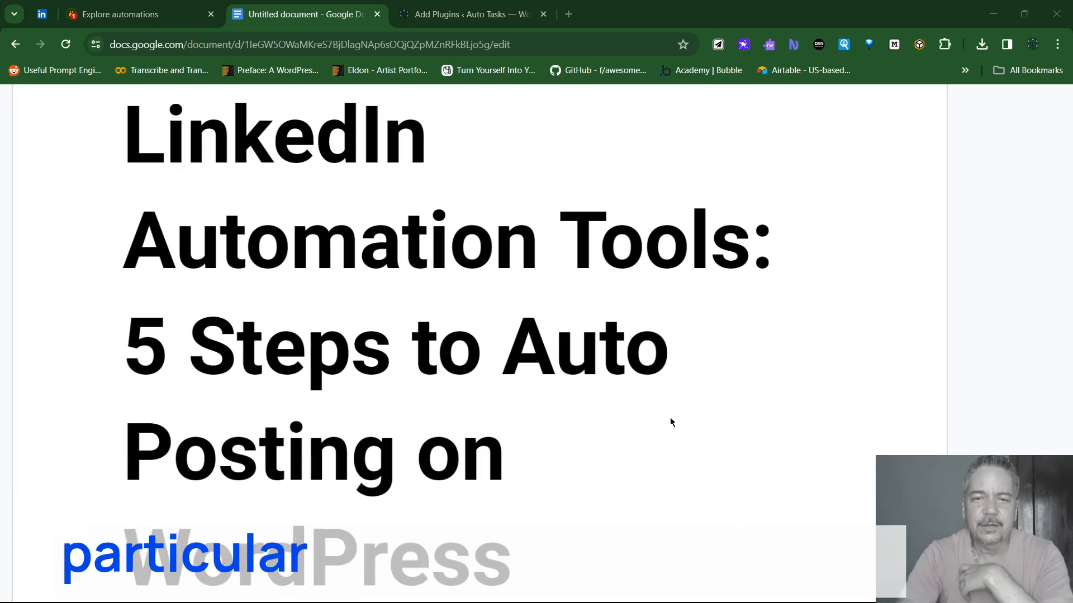
Review the LinkedIn automation outline from the title through the sections on creating accounts, connecting them in Integrately and creating the flow.
{"action": "key", "text": "super+Tab"}
{"action": "left_click", "coordinate": [653, 227]}
{"action": "scroll", "coordinate": [614, 299], "scroll_direction": "down", "scroll_amount": 5}
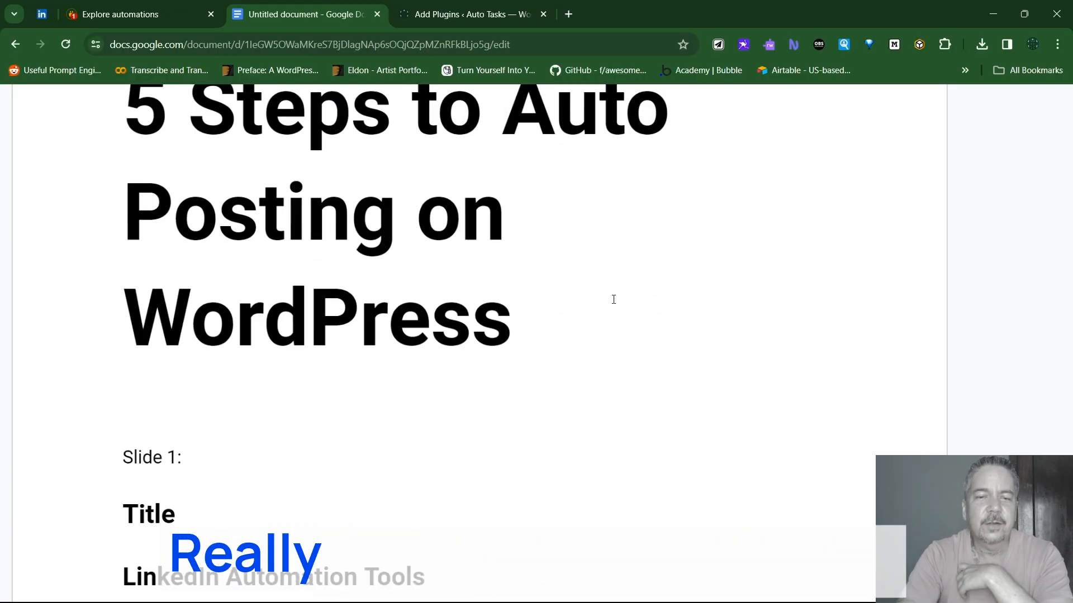
{"action": "scroll", "coordinate": [614, 300], "scroll_direction": "down", "scroll_amount": 5}
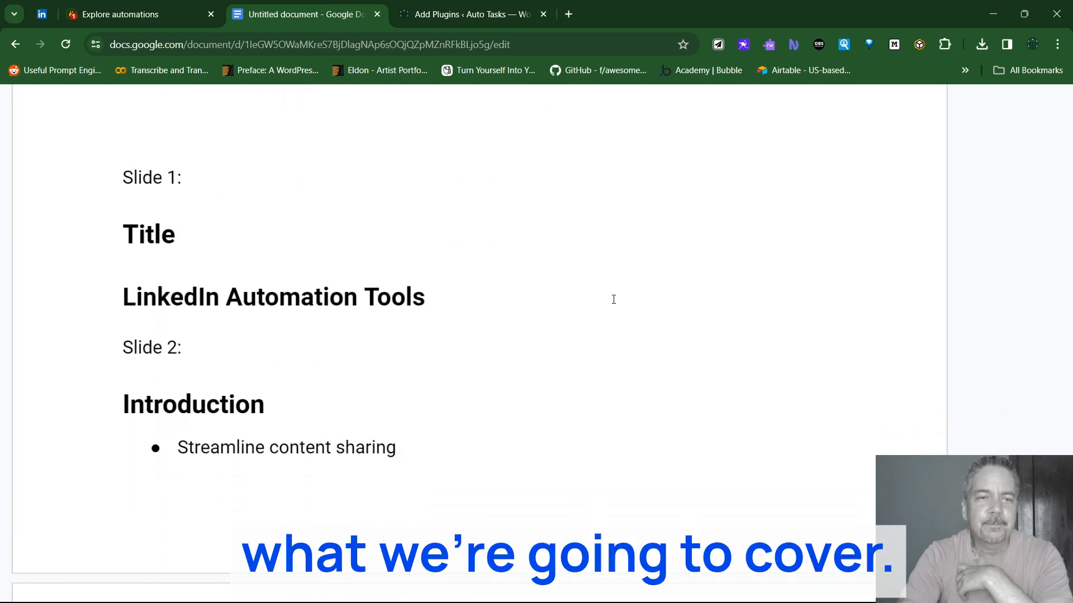
{"action": "scroll", "coordinate": [614, 300], "scroll_direction": "down", "scroll_amount": 8}
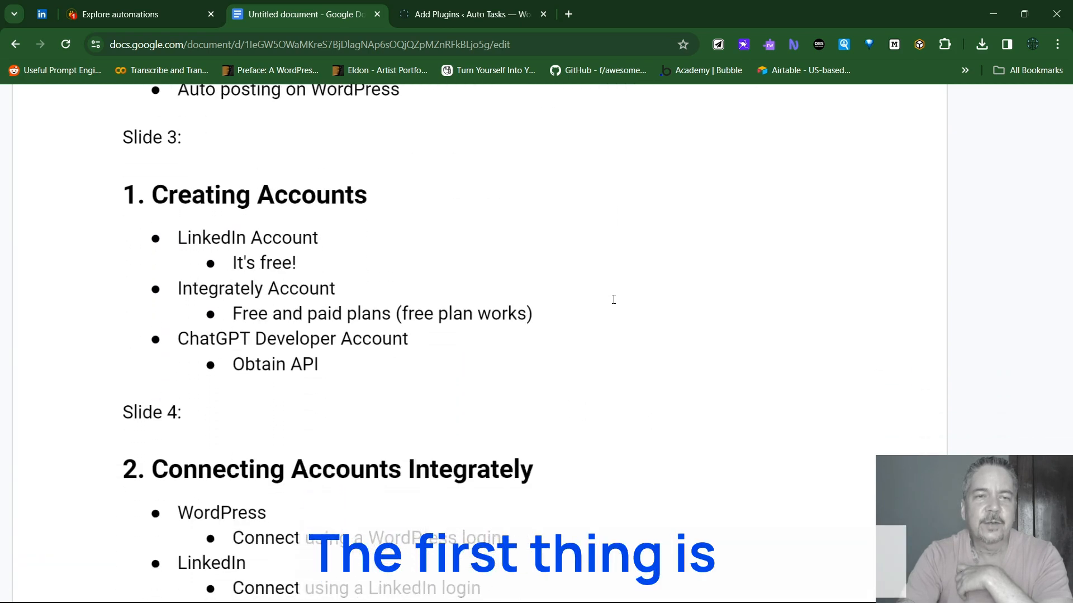
{"action": "scroll", "coordinate": [613, 300], "scroll_direction": "down", "scroll_amount": 1}
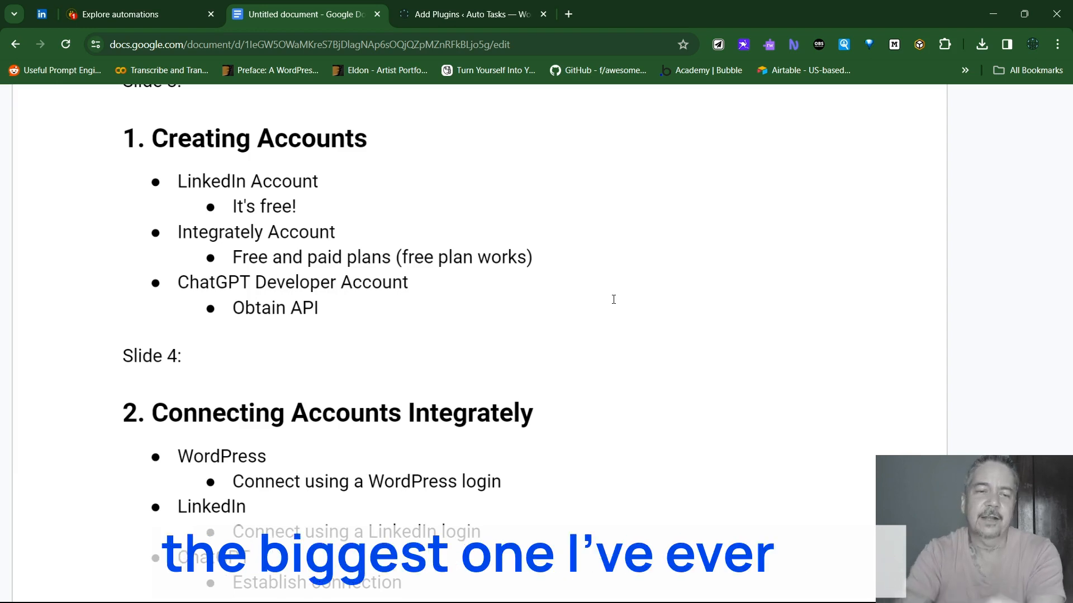
{"action": "scroll", "coordinate": [566, 380], "scroll_direction": "down", "scroll_amount": 5}
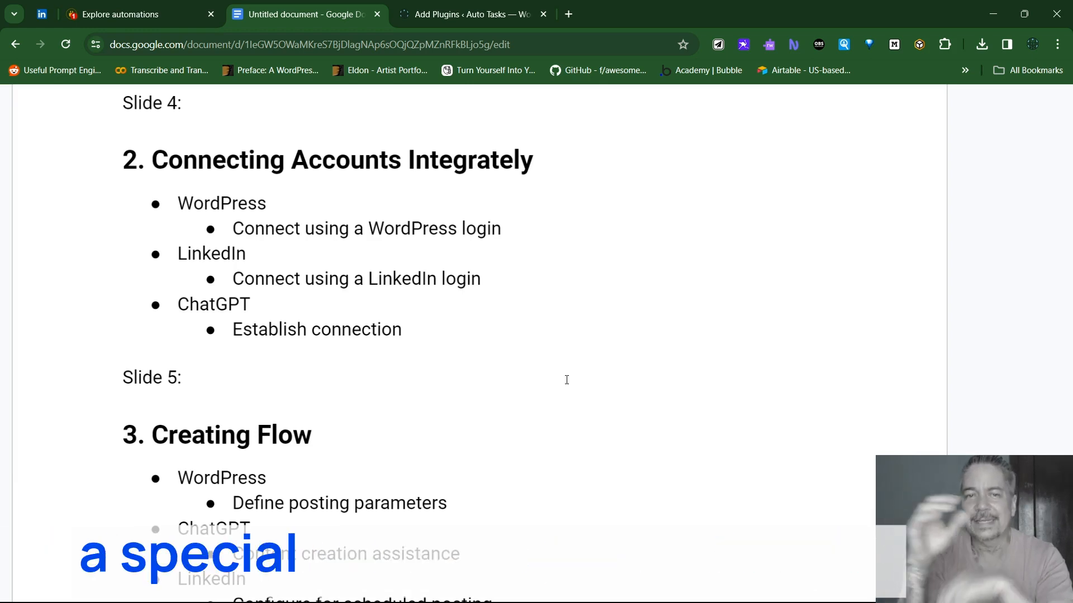
{"action": "scroll", "coordinate": [516, 414], "scroll_direction": "down", "scroll_amount": 4}
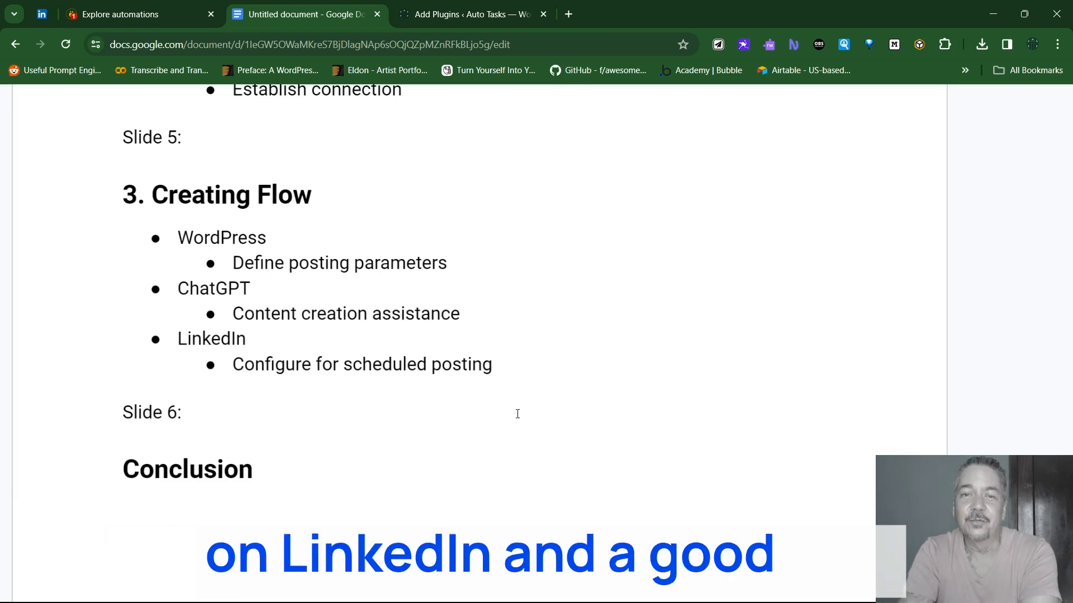
Switch to Integrately and open the list of connected accounts within My Automations.
{"action": "left_click", "coordinate": [176, 20]}
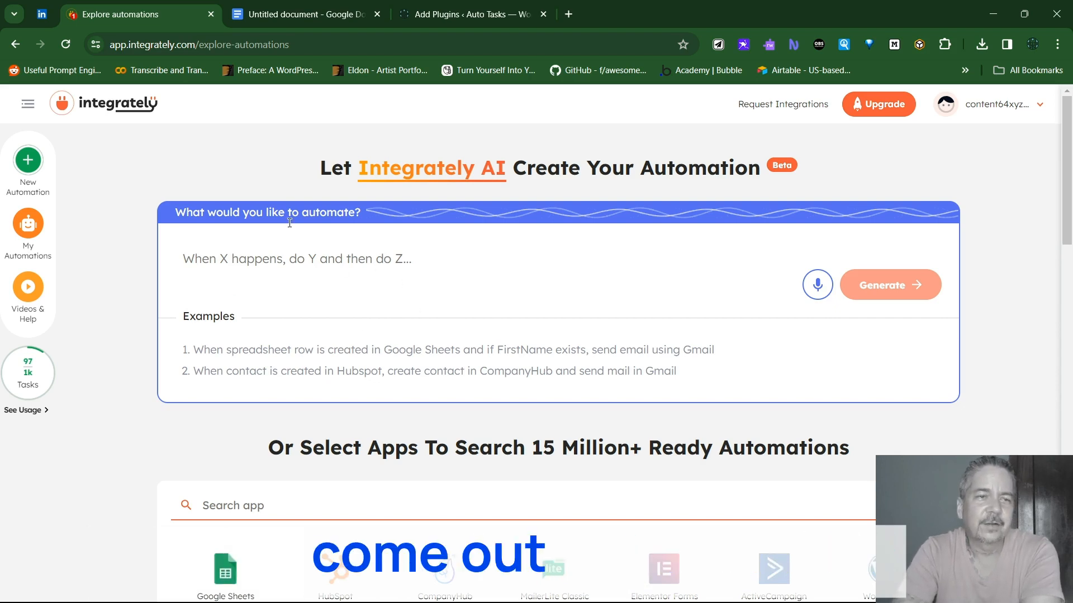
{"action": "left_click", "coordinate": [24, 225]}
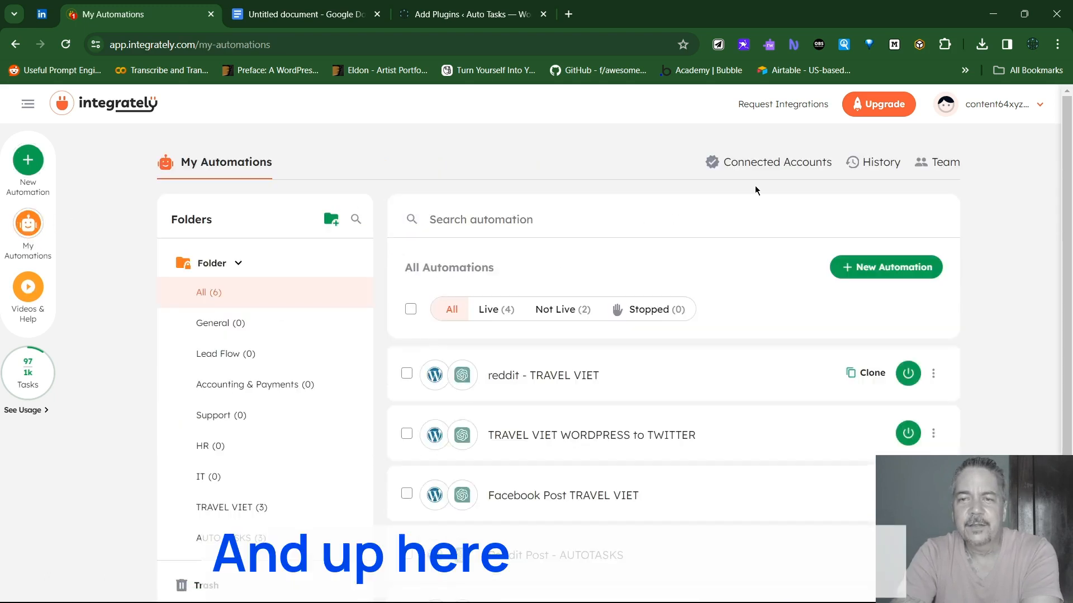
{"action": "left_click", "coordinate": [779, 166]}
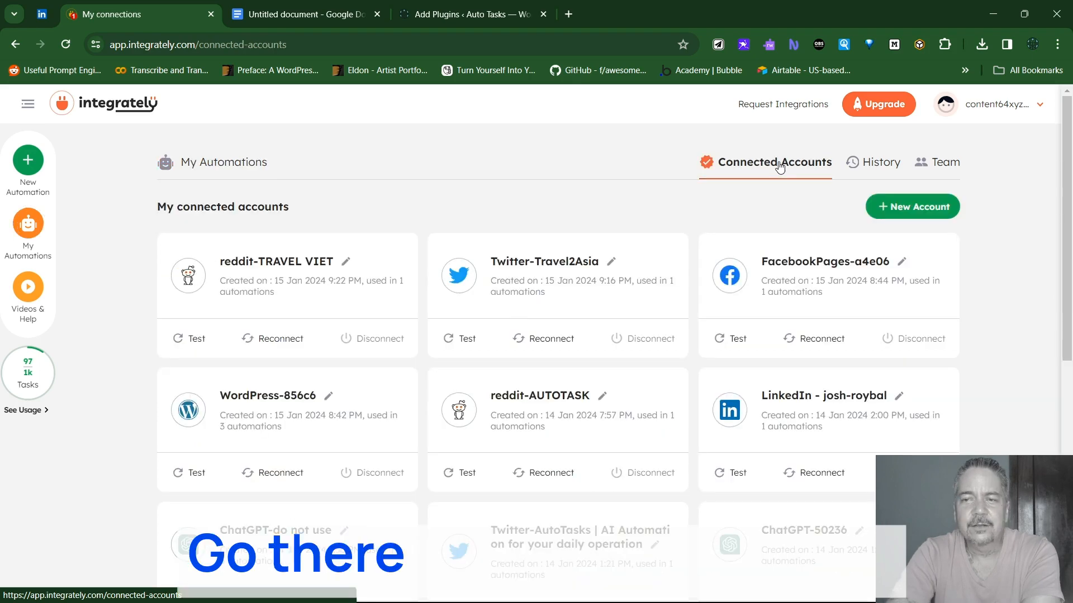
Start adding a new account by searching the apps for "wordpress" and opening the WordPress connection form.
{"action": "left_click", "coordinate": [893, 206]}
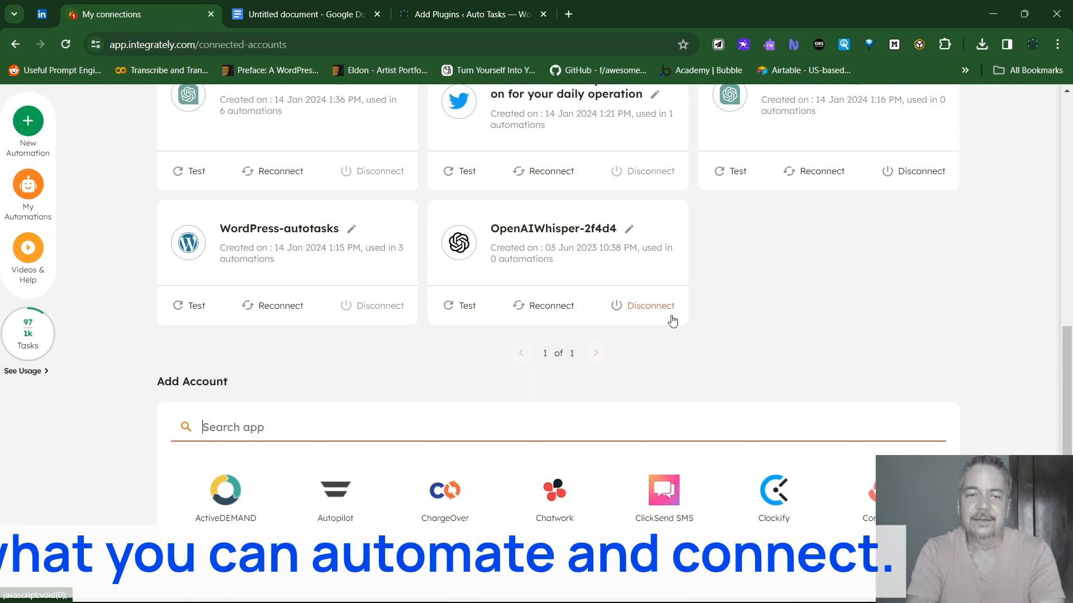
{"action": "type", "text": "wordpress"}
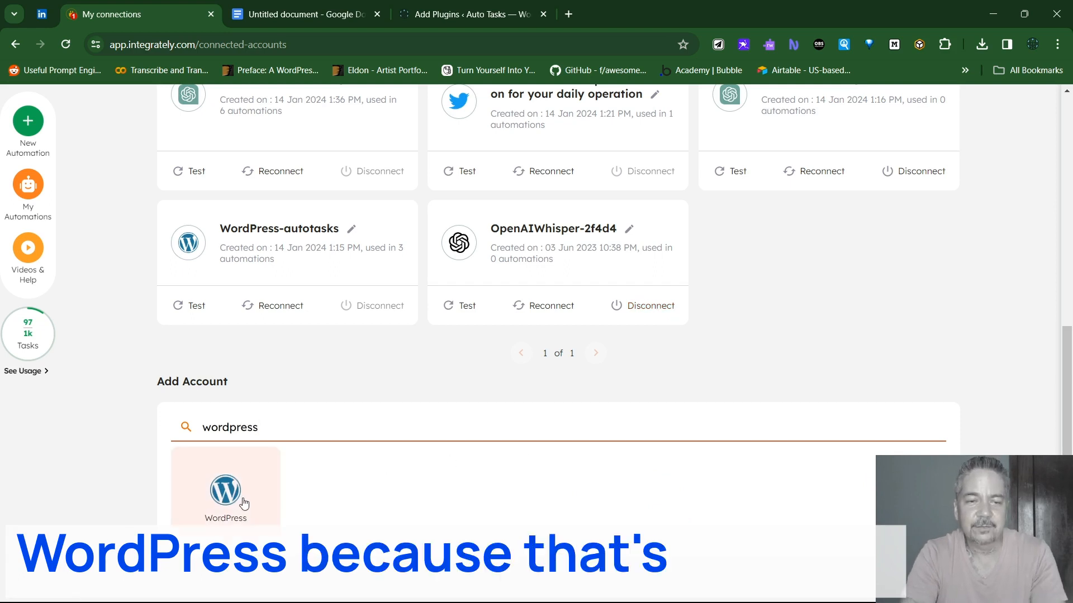
{"action": "left_click", "coordinate": [240, 496]}
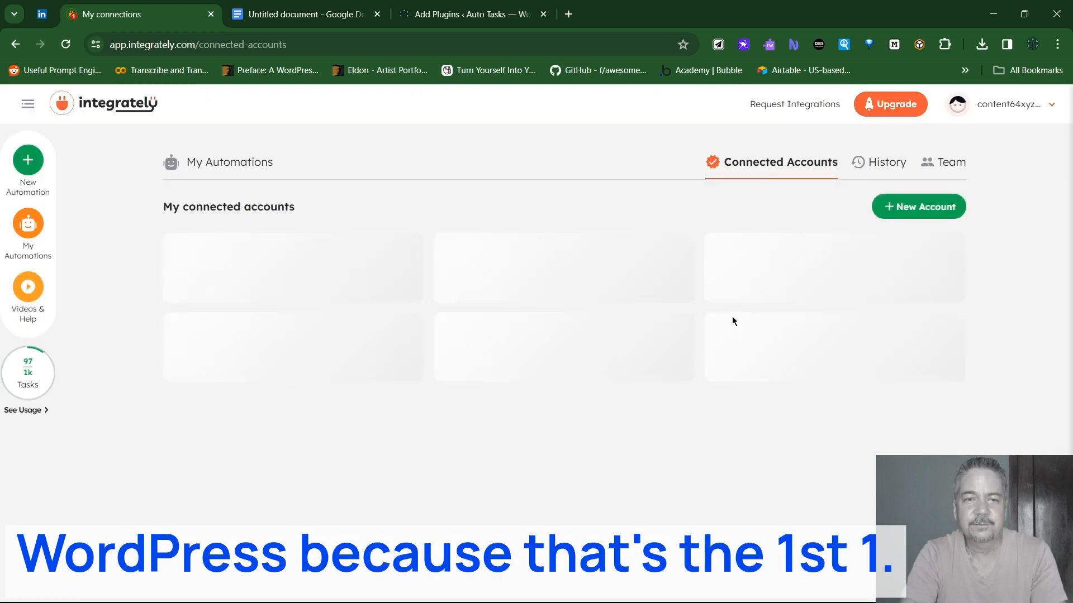
{"action": "scroll", "coordinate": [395, 308], "scroll_direction": "down", "scroll_amount": 2}
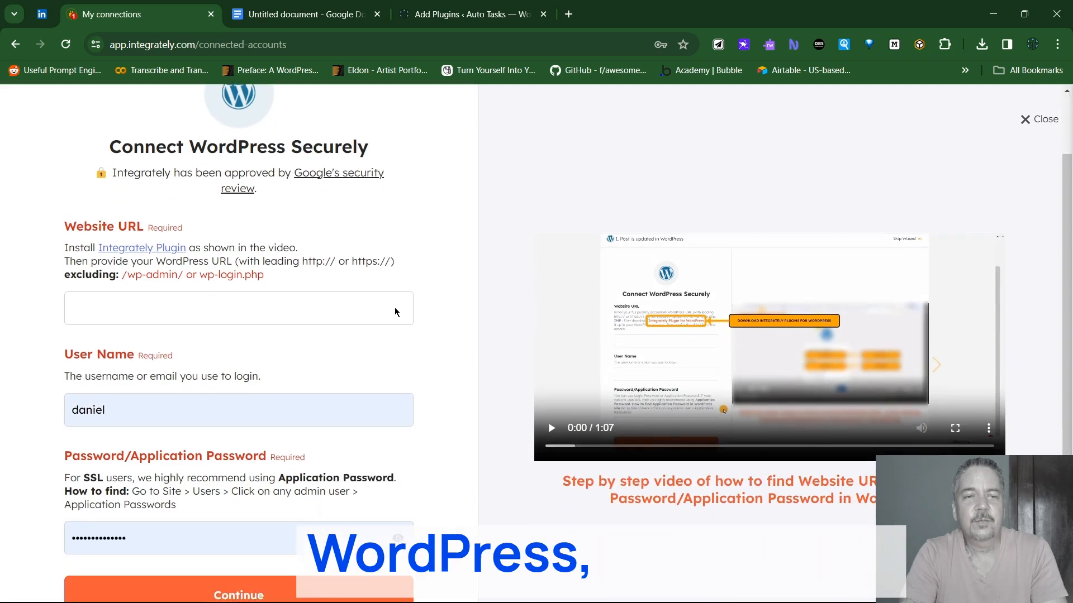
{"action": "left_click", "coordinate": [263, 313]}
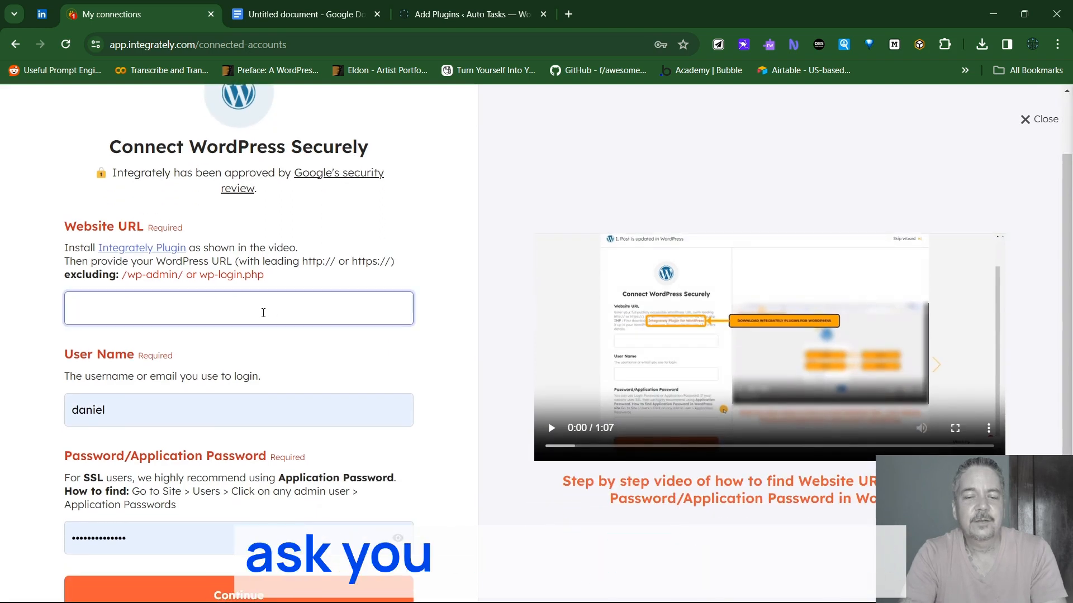
{"action": "type", "text": "a"}
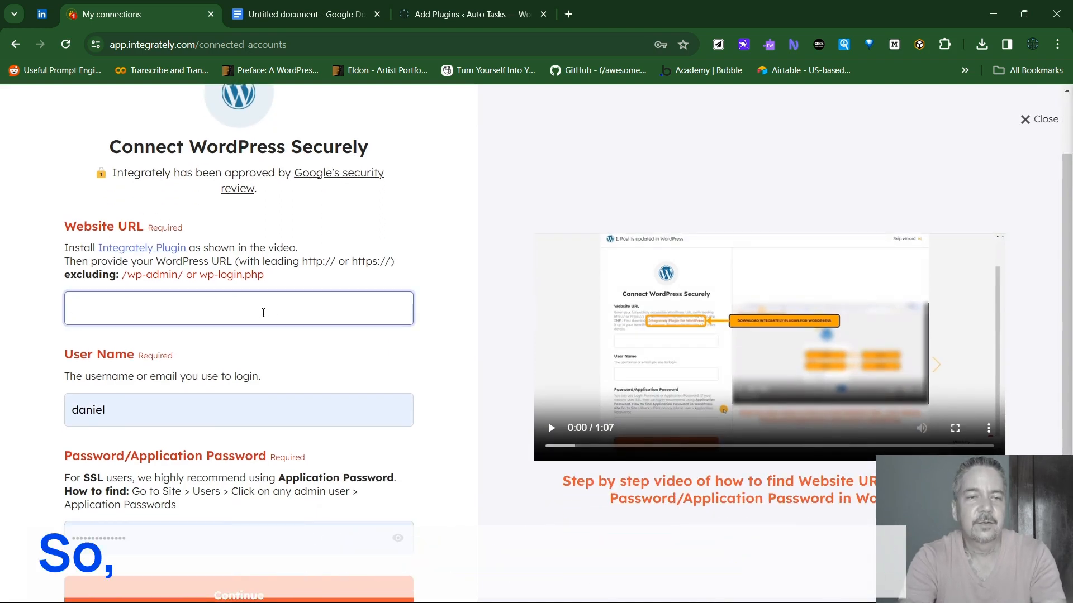
{"action": "type", "text": "https://autotasks.co"}
{"action": "left_click", "coordinate": [251, 411]}
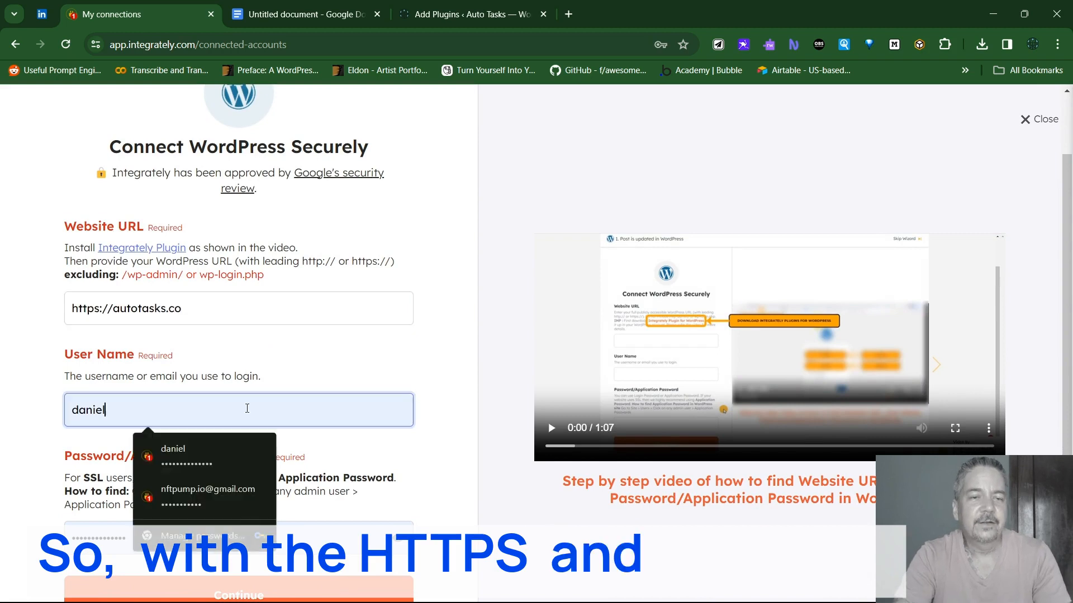
{"action": "key", "text": "ctrl+a"}
{"action": "key", "text": "BackSpace"}
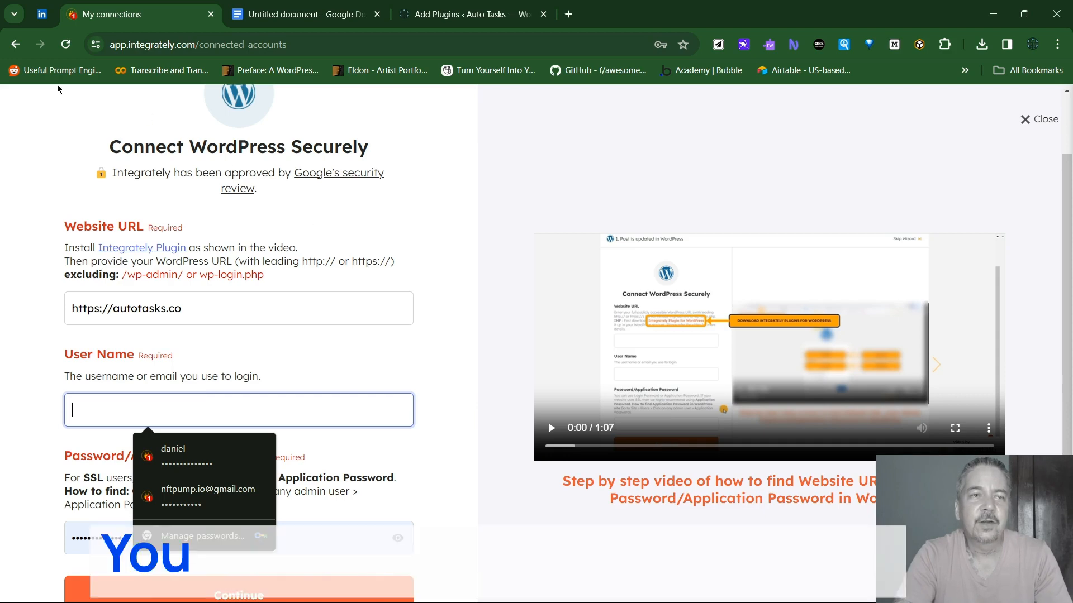
{"action": "left_click", "coordinate": [1032, 126]}
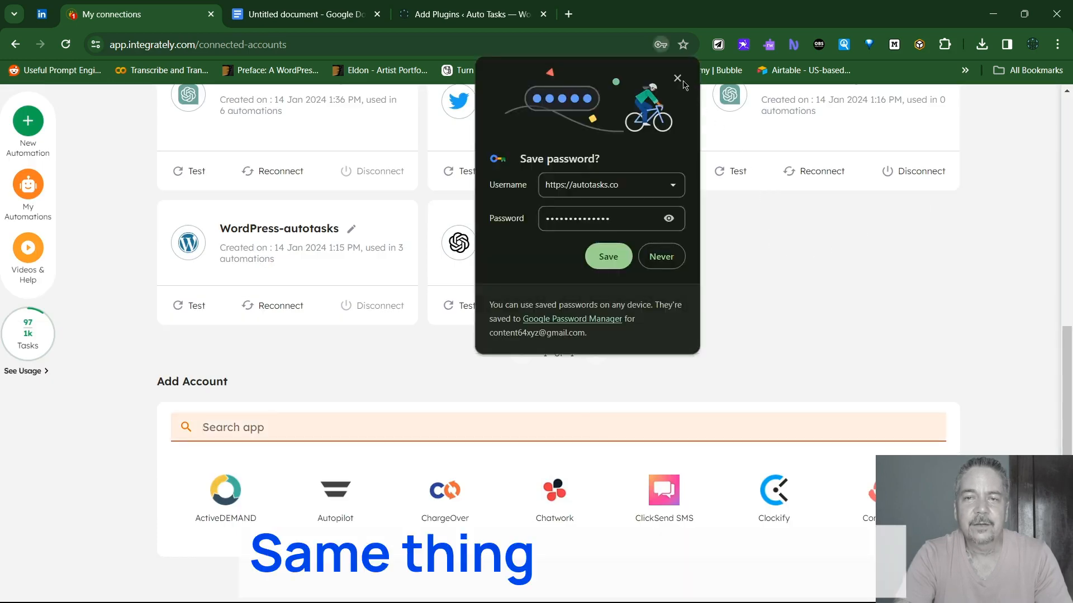
{"action": "left_click", "coordinate": [677, 78]}
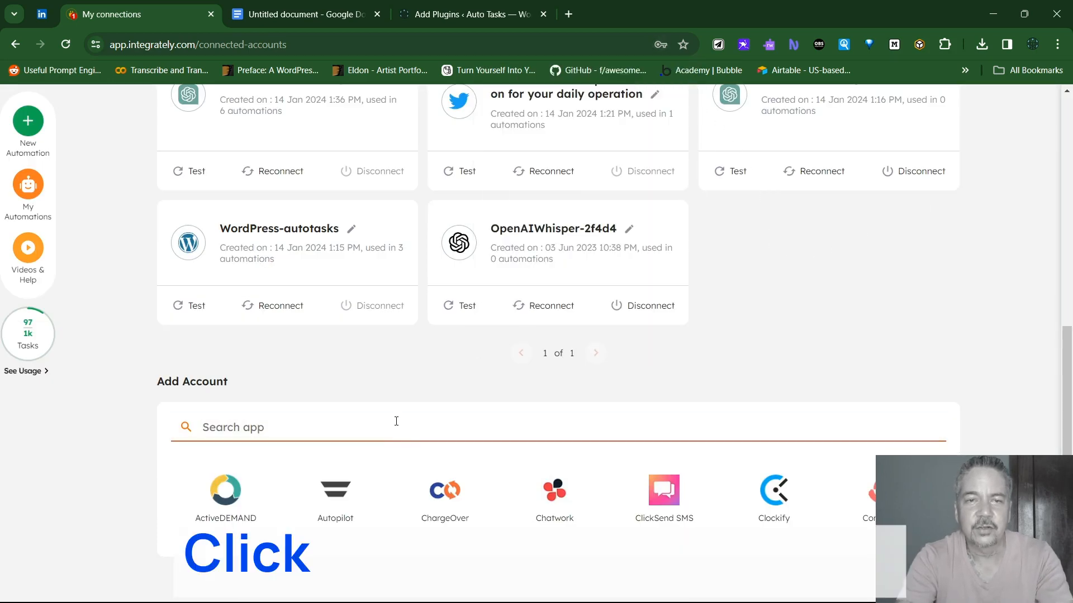
Search the apps for "linked" and open LinkedIn's sign-in page, returning to My Automations without signing in.
{"action": "type", "text": "linked"}
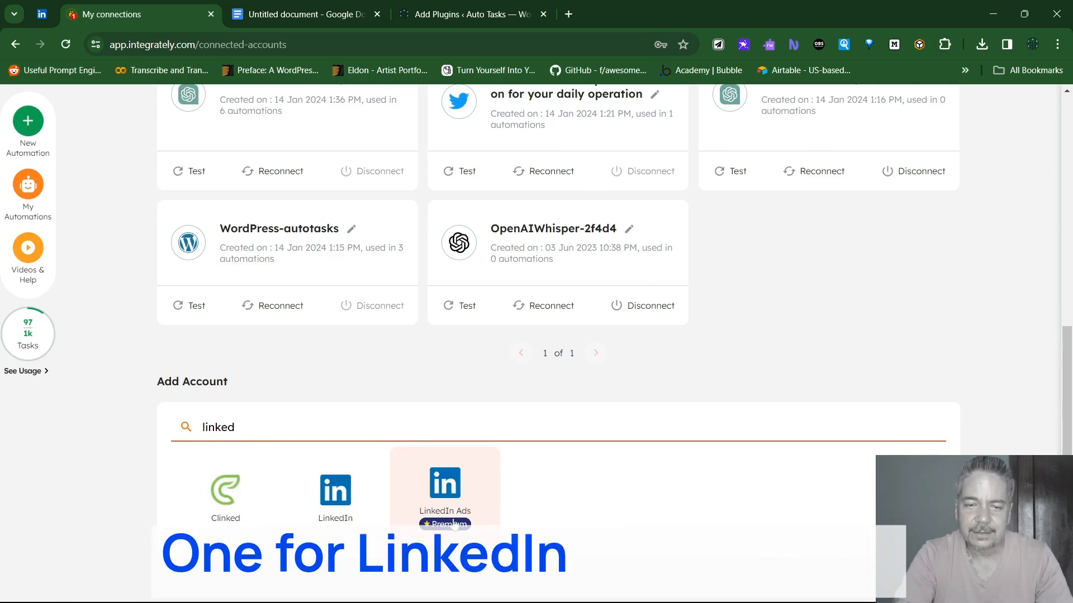
{"action": "left_click", "coordinate": [350, 499]}
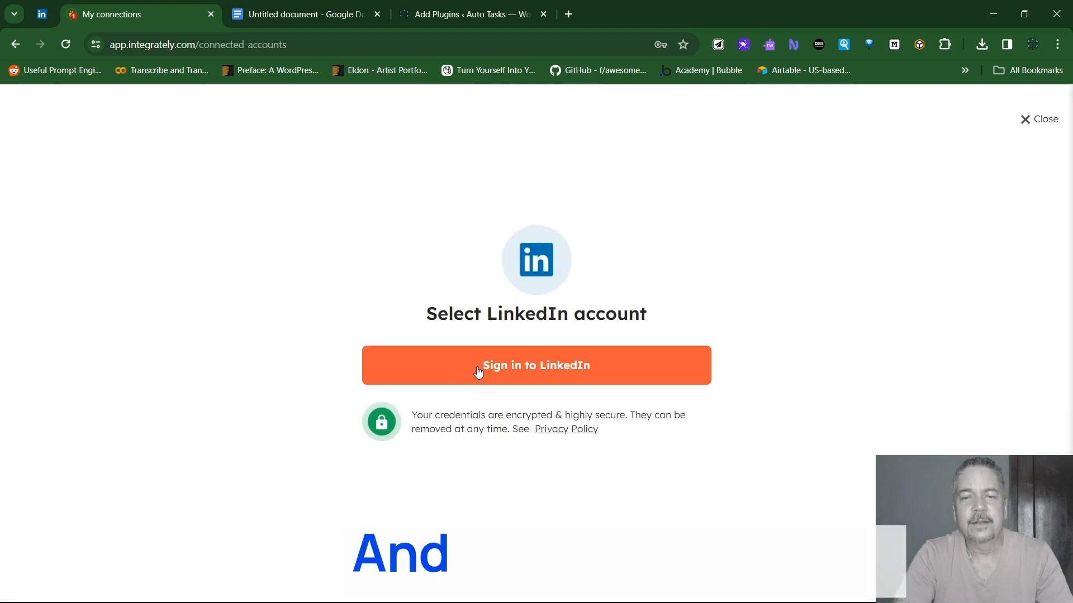
{"action": "left_click", "coordinate": [585, 369]}
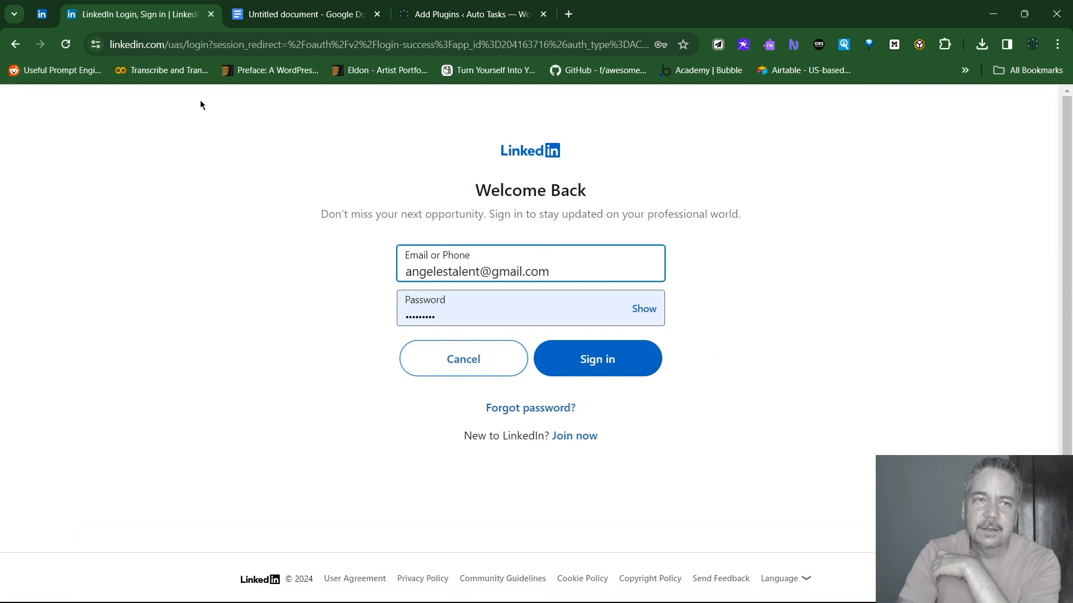
{"action": "left_click", "coordinate": [16, 47]}
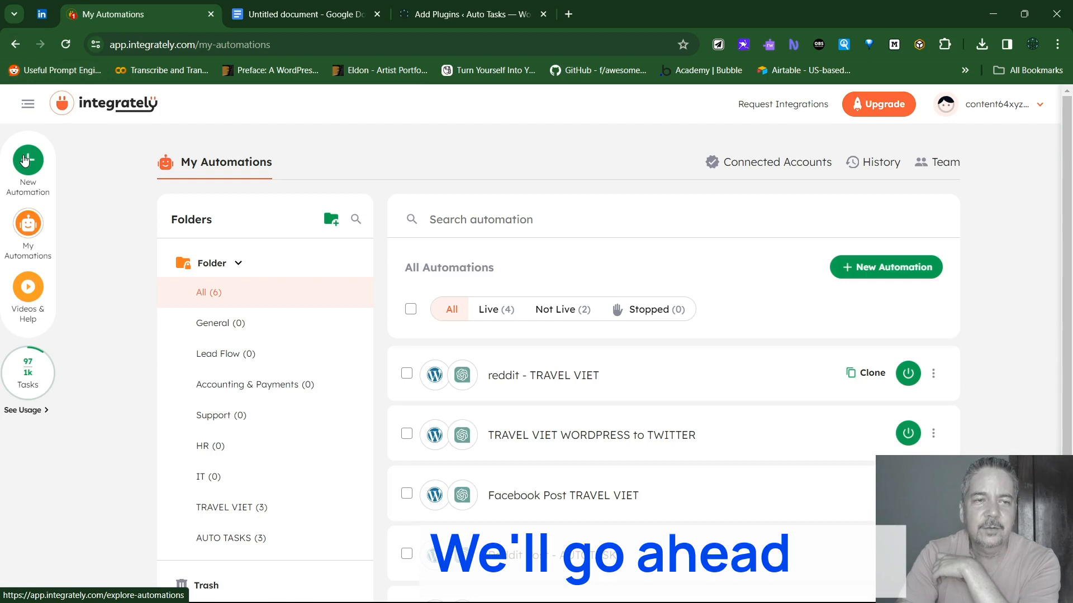
Start a new automation and choose WordPress as its first app.
{"action": "left_click", "coordinate": [24, 160]}
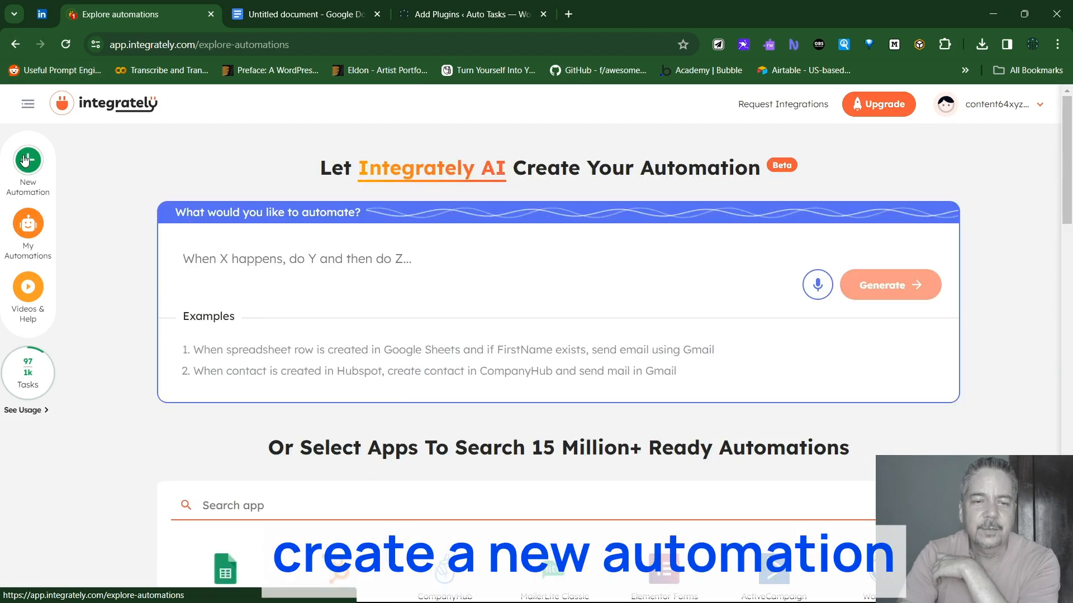
{"action": "left_click", "coordinate": [378, 510]}
{"action": "type", "text": "wo"}
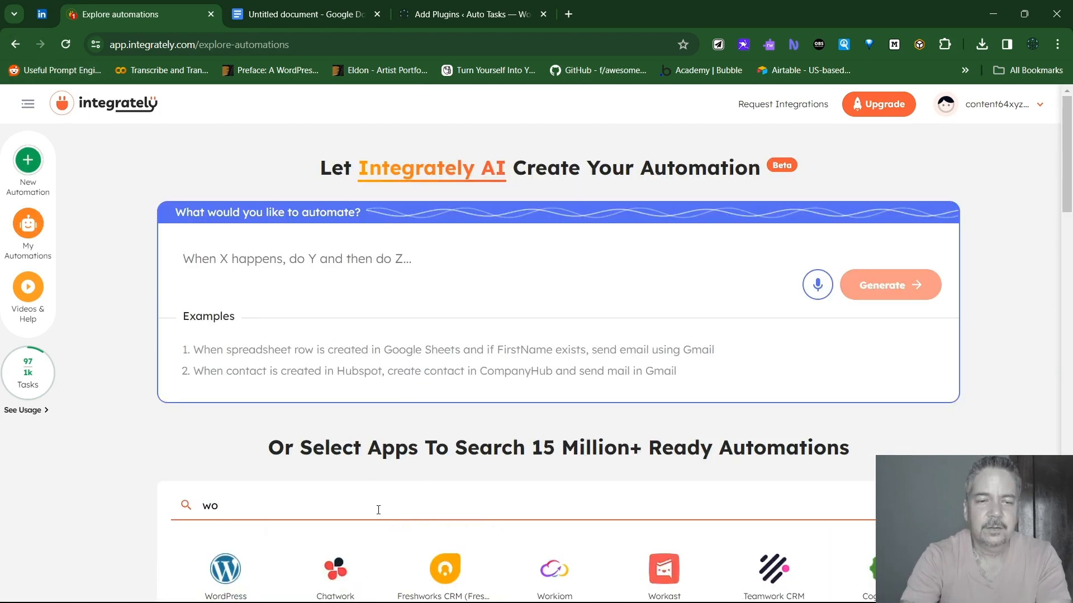
{"action": "type", "text": "rrddpre"}
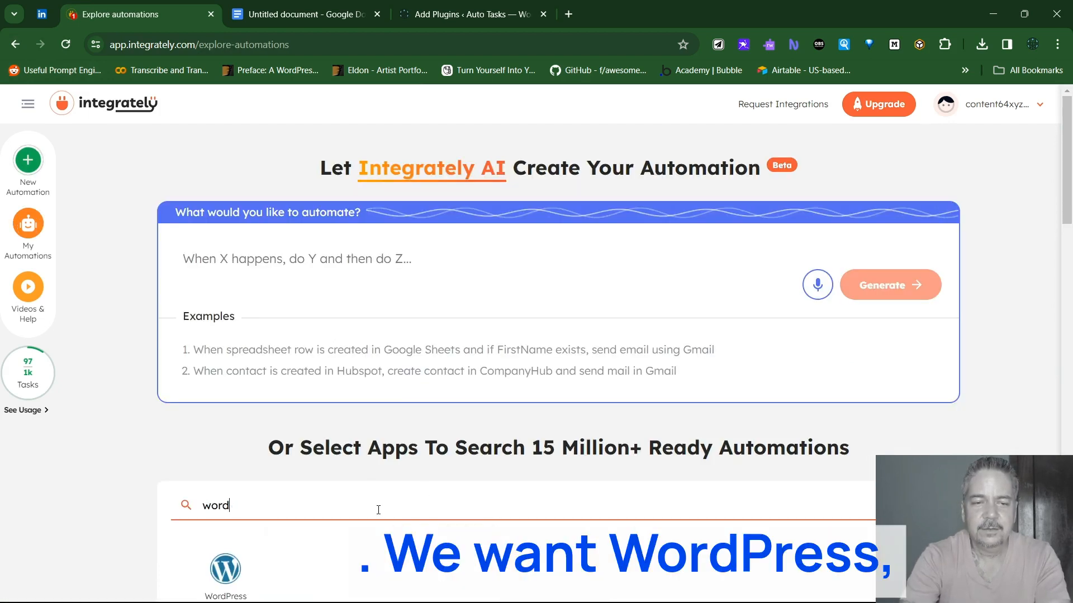
{"action": "left_click", "coordinate": [226, 572]}
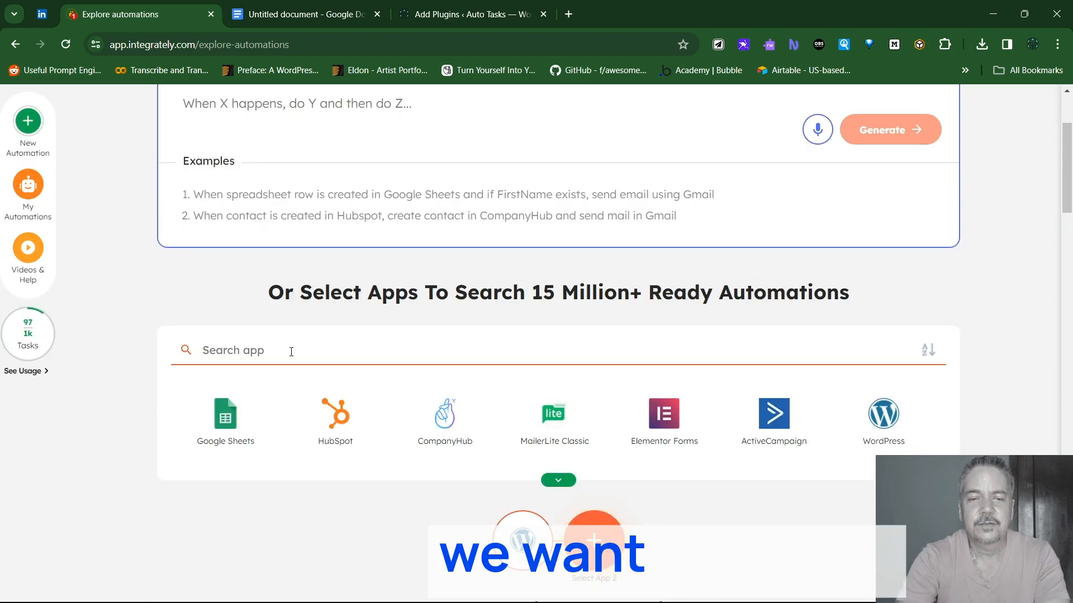
Add ChatGPT (GPT-3.5 & GPT-4) as the automation's second app and LinkedIn as its third.
{"action": "type", "text": "chatgpt"}
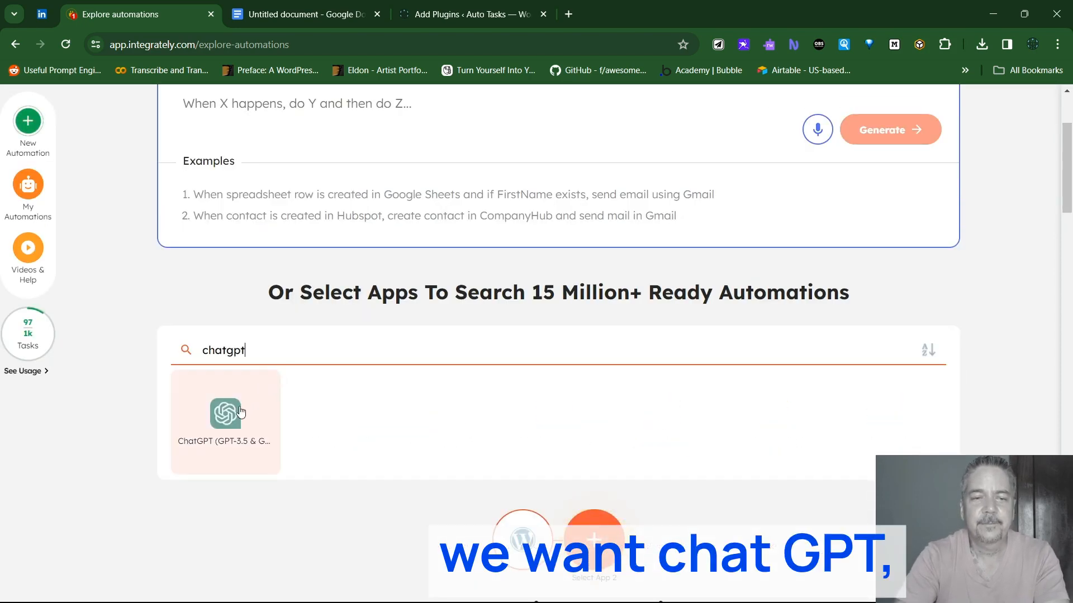
{"action": "left_click", "coordinate": [240, 413]}
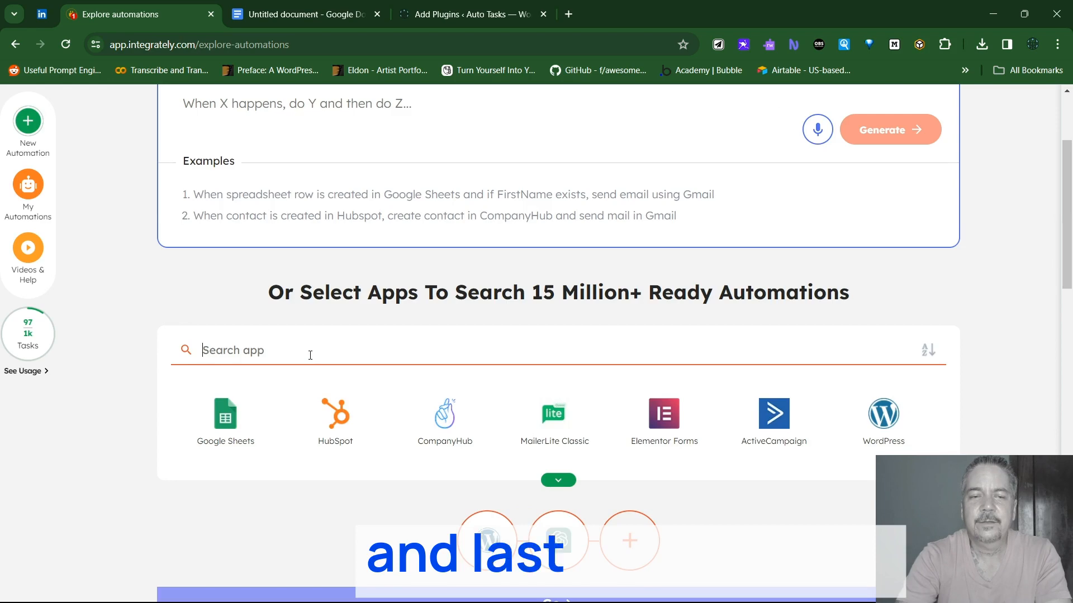
{"action": "type", "text": "linked"}
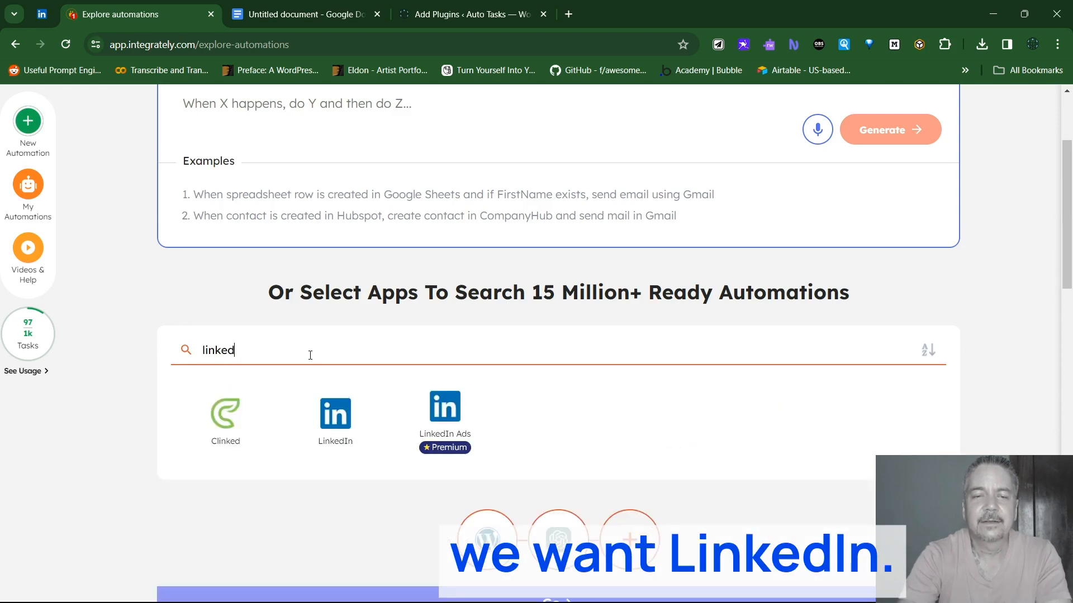
{"action": "left_click", "coordinate": [347, 429]}
Examine the WordPress triggers and the WordPress, ChatGPT and LinkedIn actions offered for the automation.
{"action": "scroll", "coordinate": [291, 430], "scroll_direction": "down", "scroll_amount": 5}
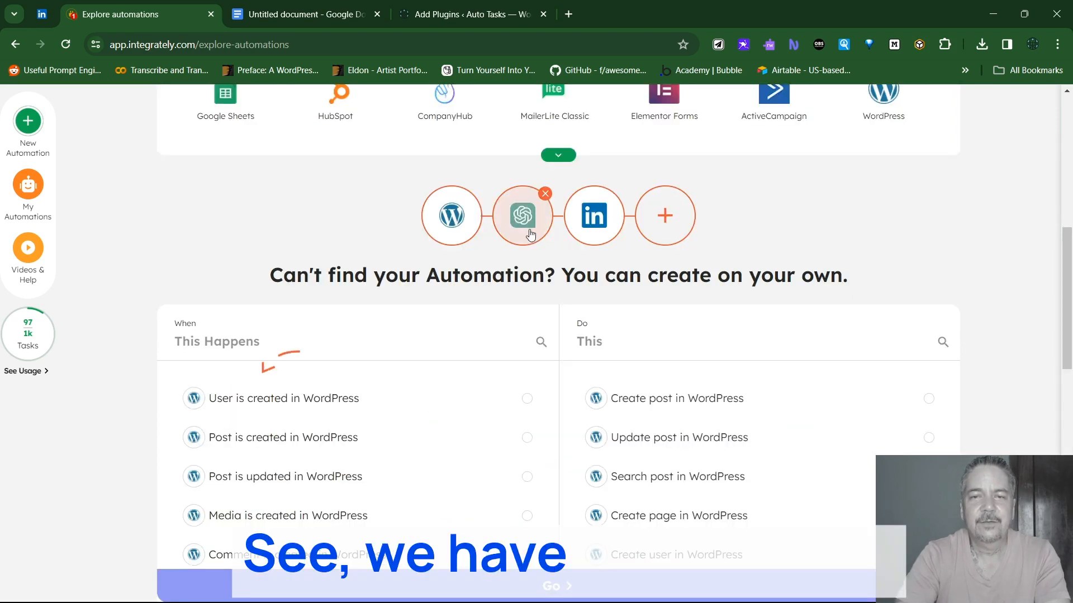
{"action": "scroll", "coordinate": [718, 229], "scroll_direction": "down", "scroll_amount": 6}
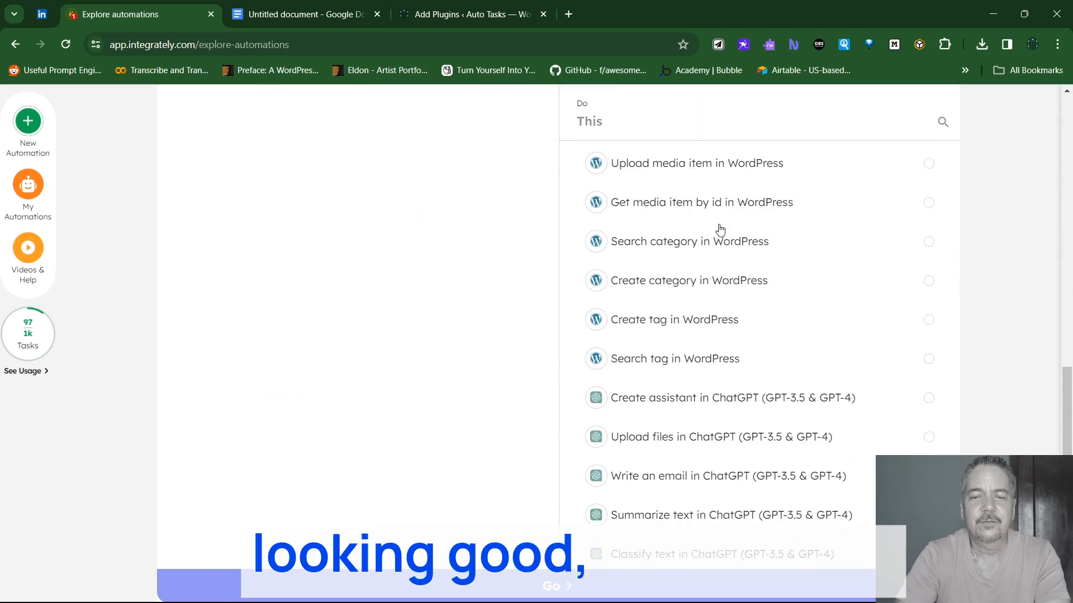
{"action": "scroll", "coordinate": [649, 228], "scroll_direction": "up", "scroll_amount": 3}
{"action": "scroll", "coordinate": [718, 163], "scroll_direction": "down", "scroll_amount": 2}
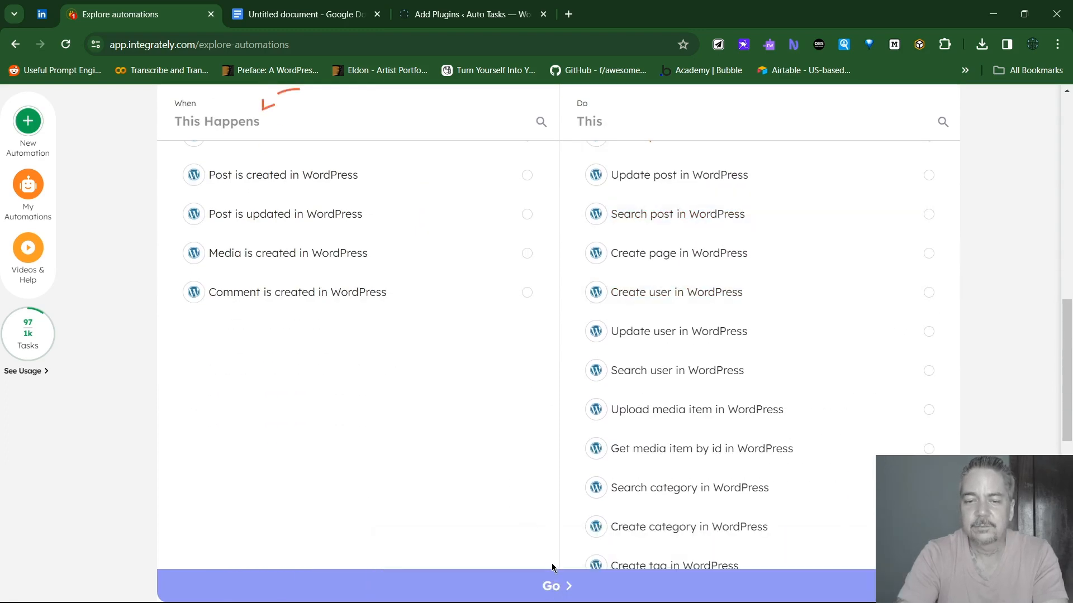
{"action": "scroll", "coordinate": [555, 592], "scroll_direction": "down", "scroll_amount": 3}
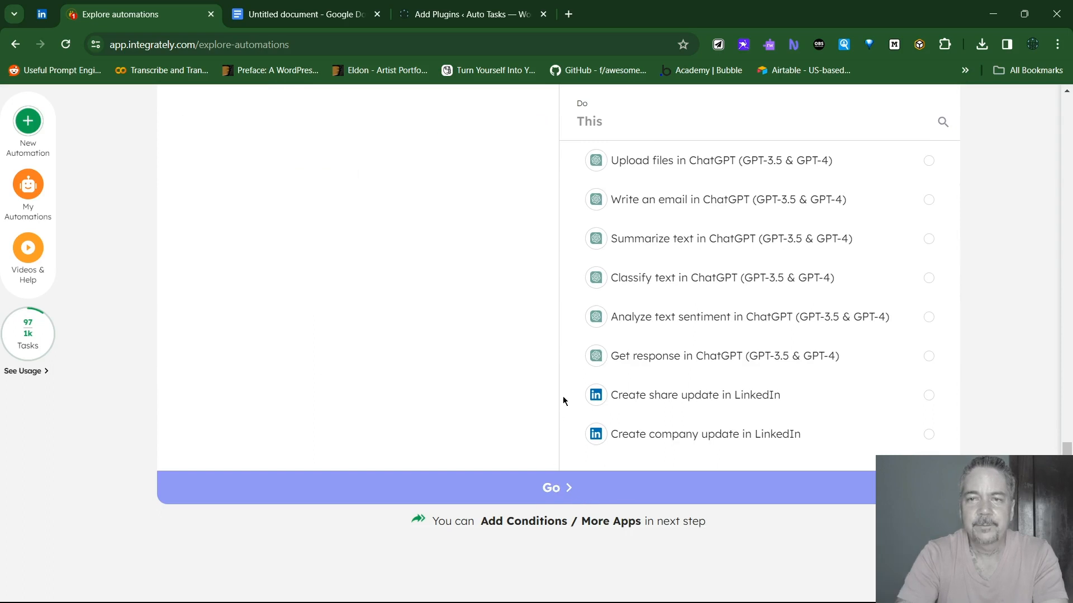
{"action": "scroll", "coordinate": [565, 400], "scroll_direction": "up", "scroll_amount": 5}
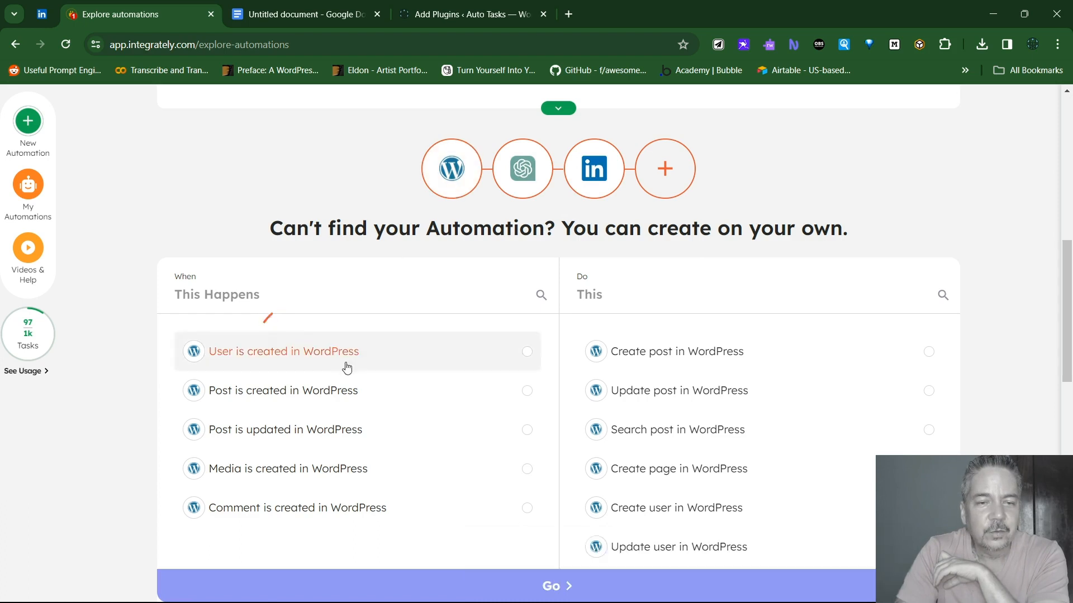
Set the automation to run Get response in ChatGPT (GPT-3.5 & GPT-4) when Post is created in WordPress, and proceed to connecting the accounts.
{"action": "left_click", "coordinate": [527, 391]}
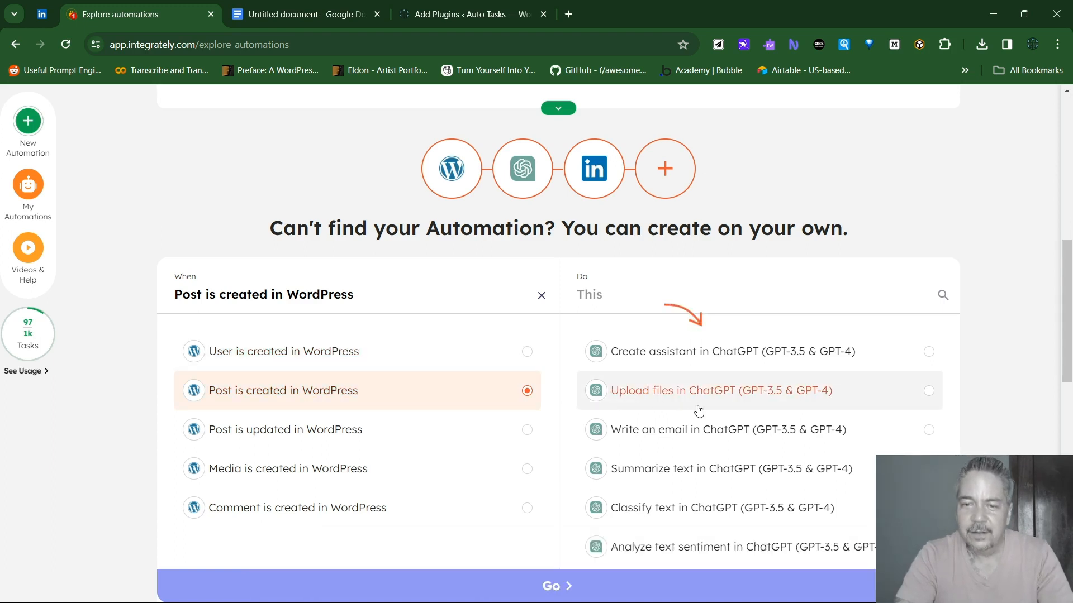
{"action": "scroll", "coordinate": [699, 412], "scroll_direction": "down", "scroll_amount": 3}
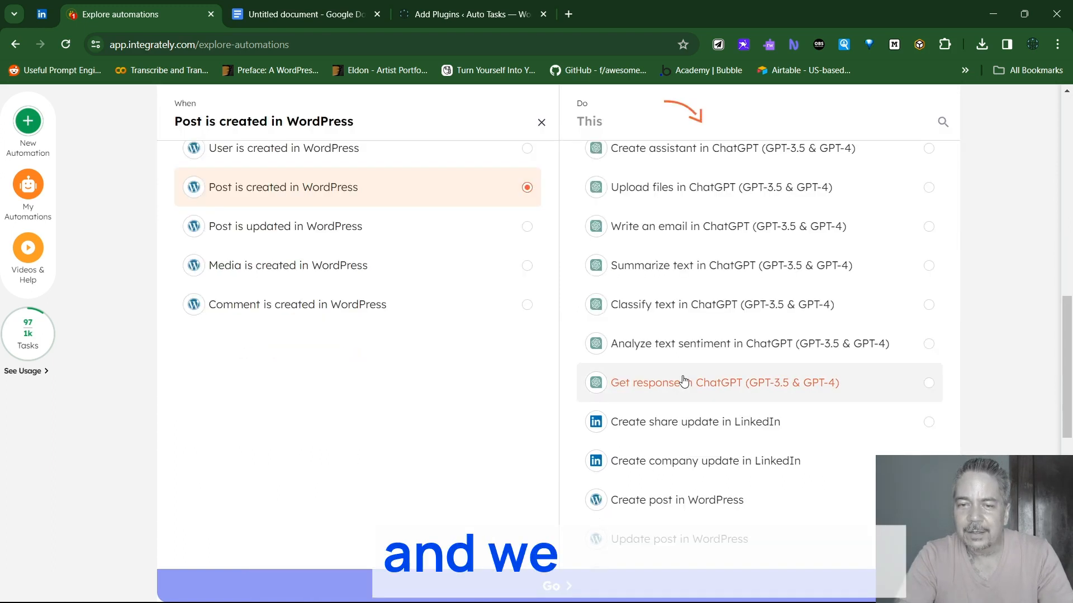
{"action": "left_click", "coordinate": [740, 384]}
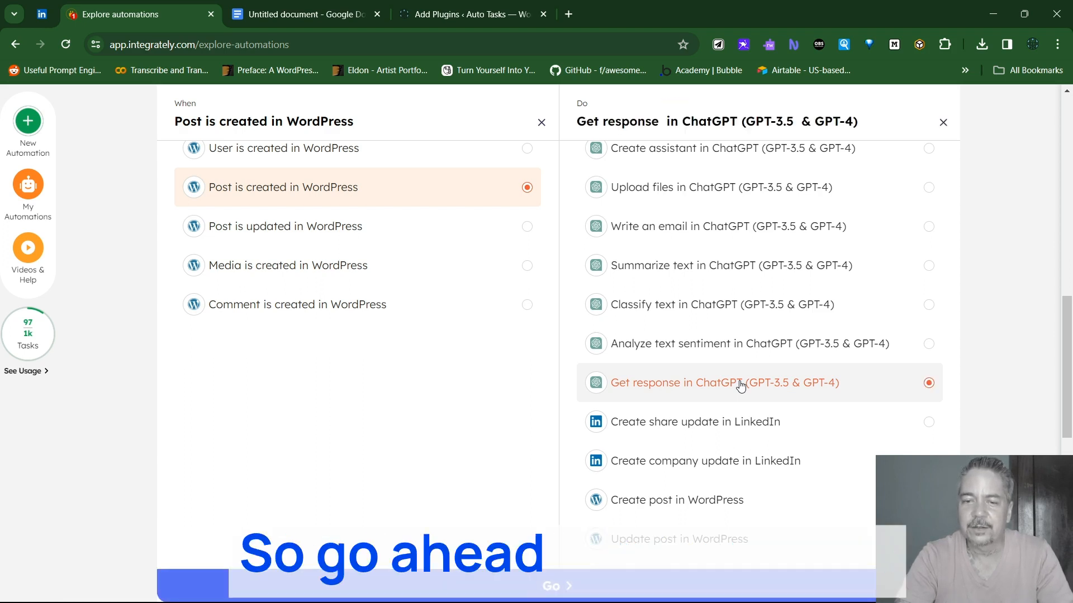
{"action": "left_click", "coordinate": [567, 587]}
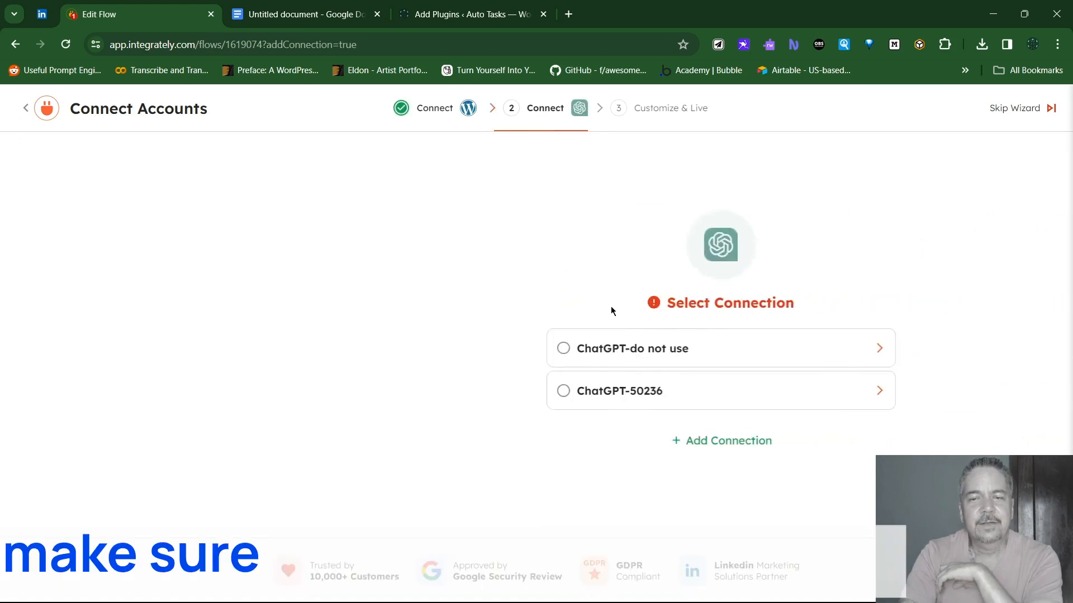
Use the existing "ChatGPT-do not use" connection for the ChatGPT step and close the How Do I? help.
{"action": "left_click", "coordinate": [642, 347]}
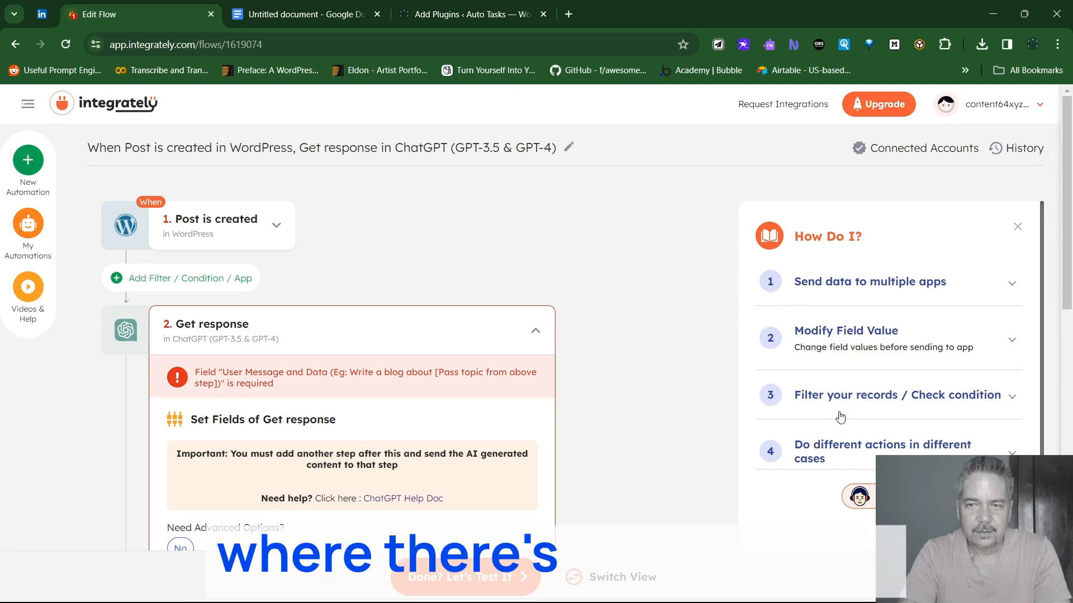
{"action": "left_click", "coordinate": [1018, 228]}
{"action": "scroll", "coordinate": [798, 235], "scroll_direction": "down", "scroll_amount": 3}
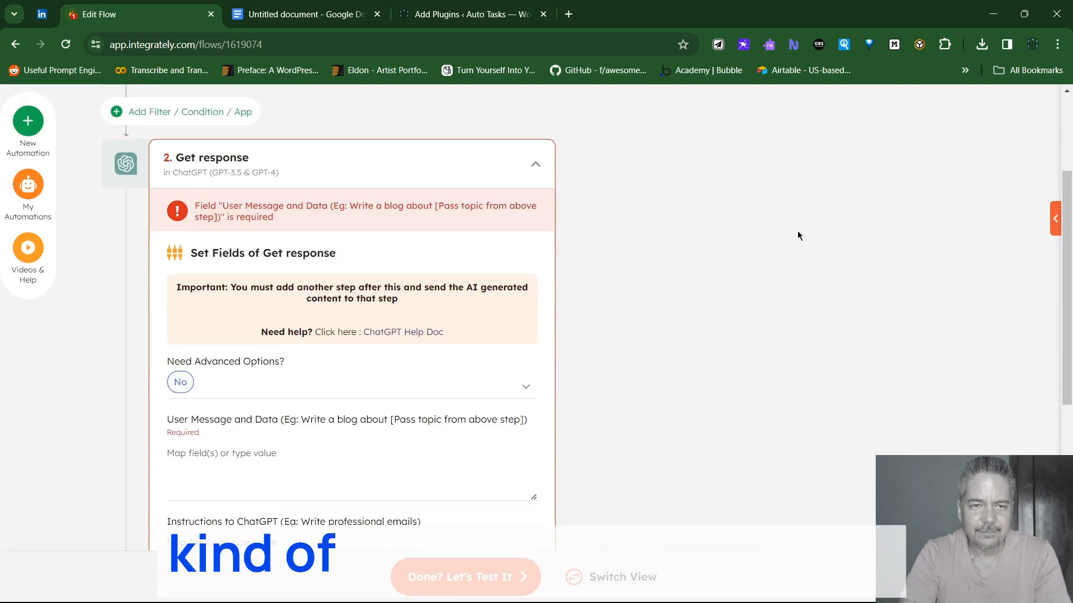
{"action": "scroll", "coordinate": [797, 231], "scroll_direction": "up", "scroll_amount": 3}
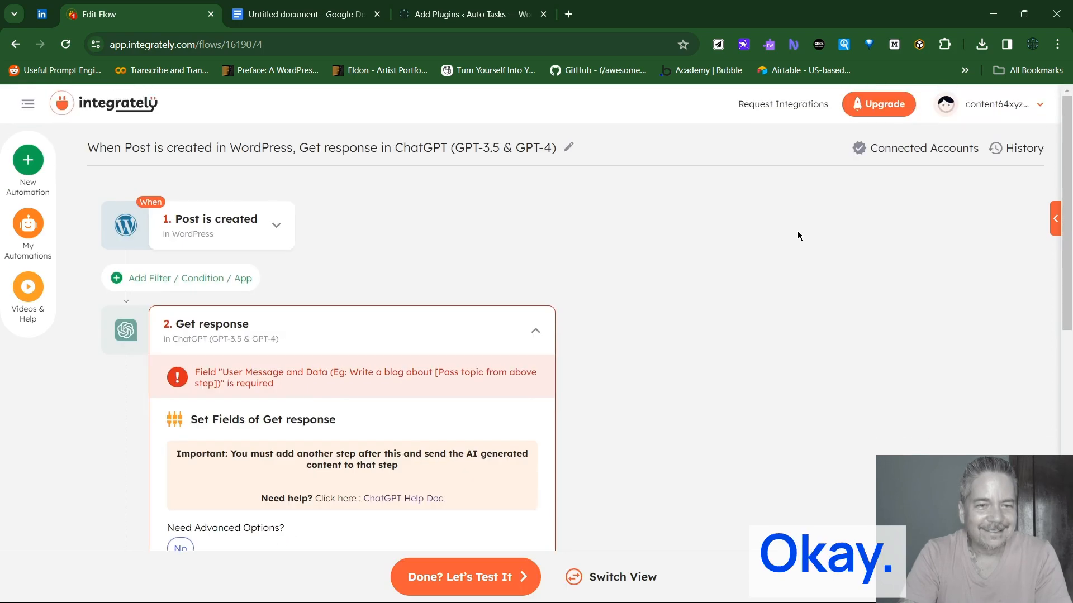
Expand the WordPress Post is created step, review its sample post fields, and get the latest record.
{"action": "left_click", "coordinate": [277, 229]}
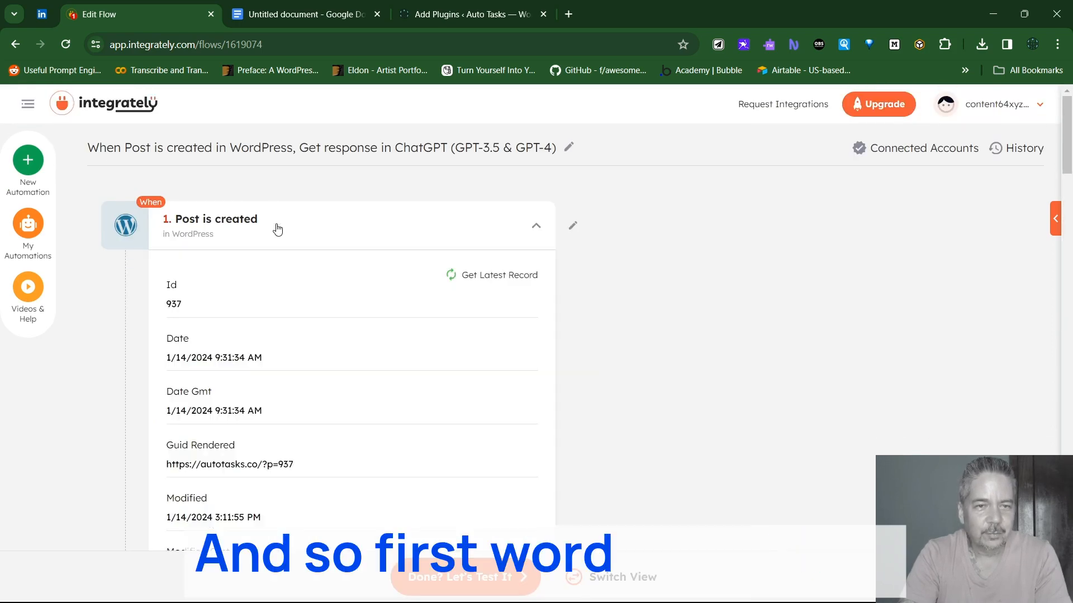
{"action": "scroll", "coordinate": [343, 340], "scroll_direction": "down", "scroll_amount": 1}
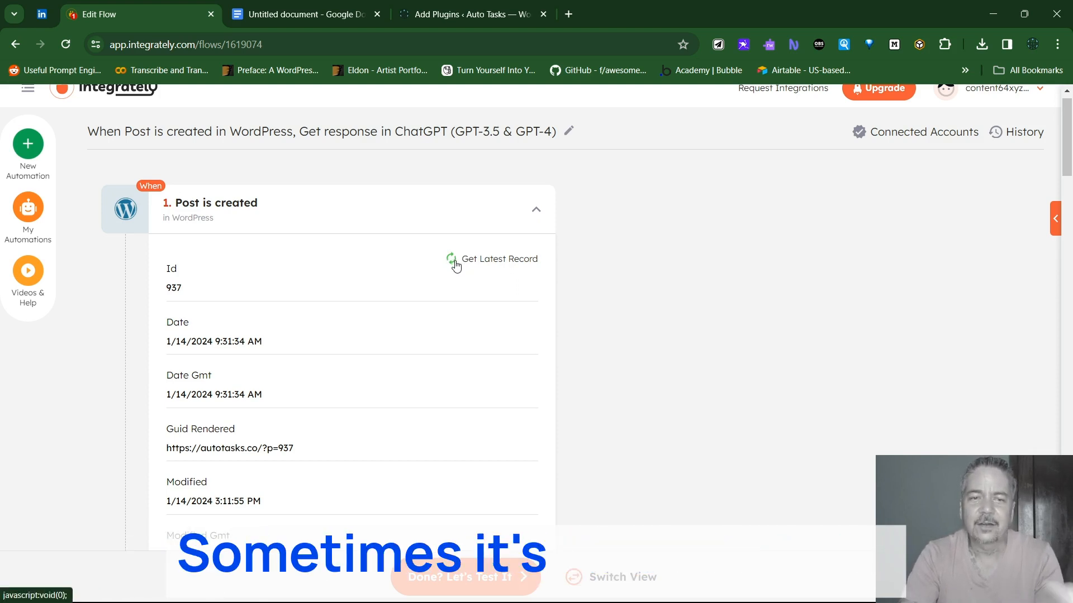
{"action": "scroll", "coordinate": [451, 281], "scroll_direction": "down", "scroll_amount": 9}
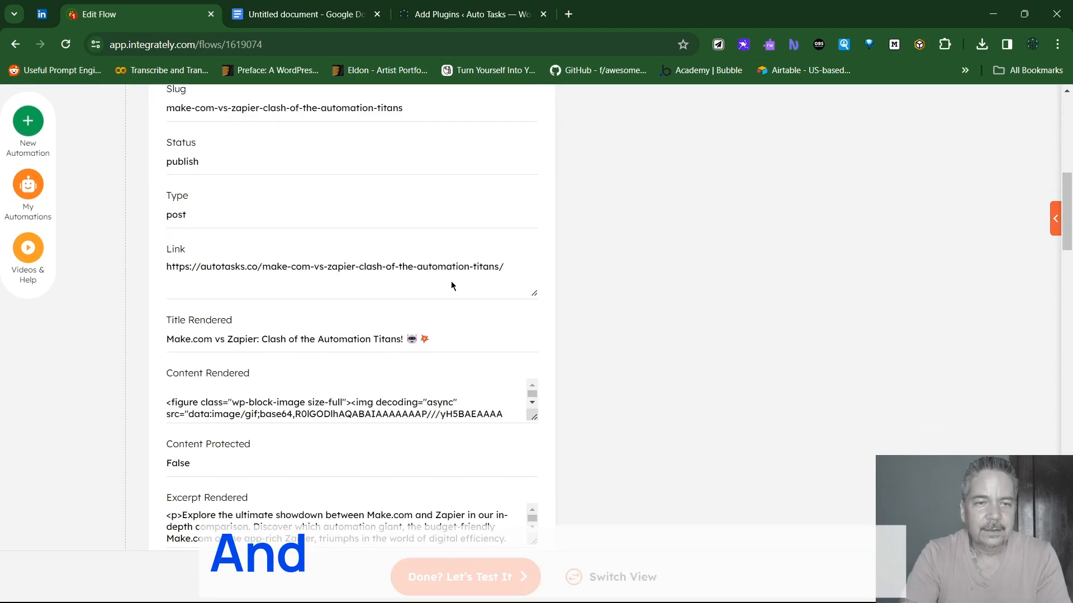
{"action": "scroll", "coordinate": [410, 268], "scroll_direction": "down", "scroll_amount": 12}
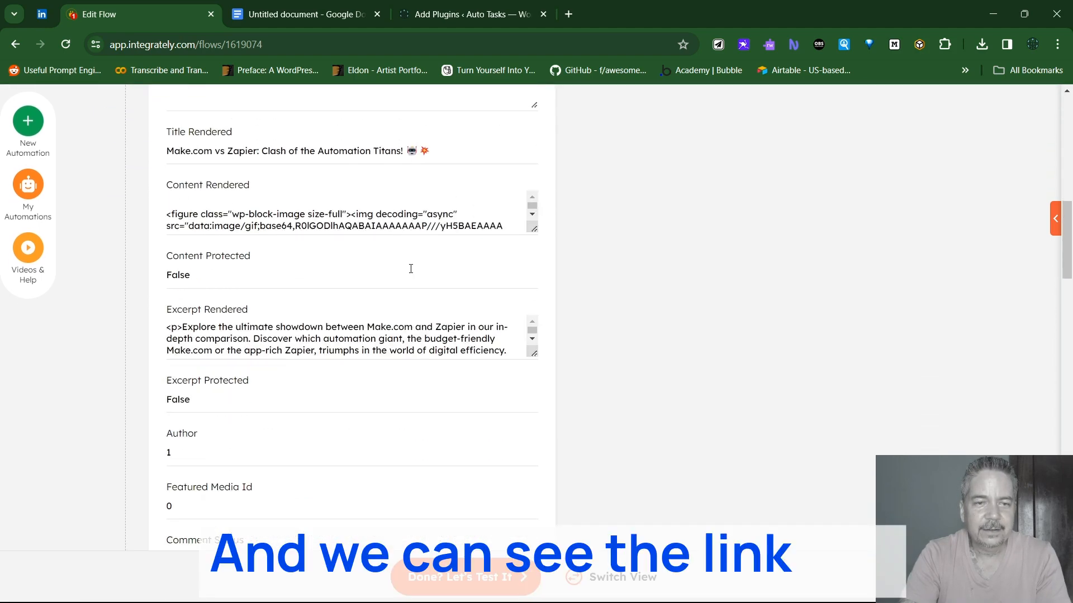
{"action": "scroll", "coordinate": [410, 269], "scroll_direction": "down", "scroll_amount": 15}
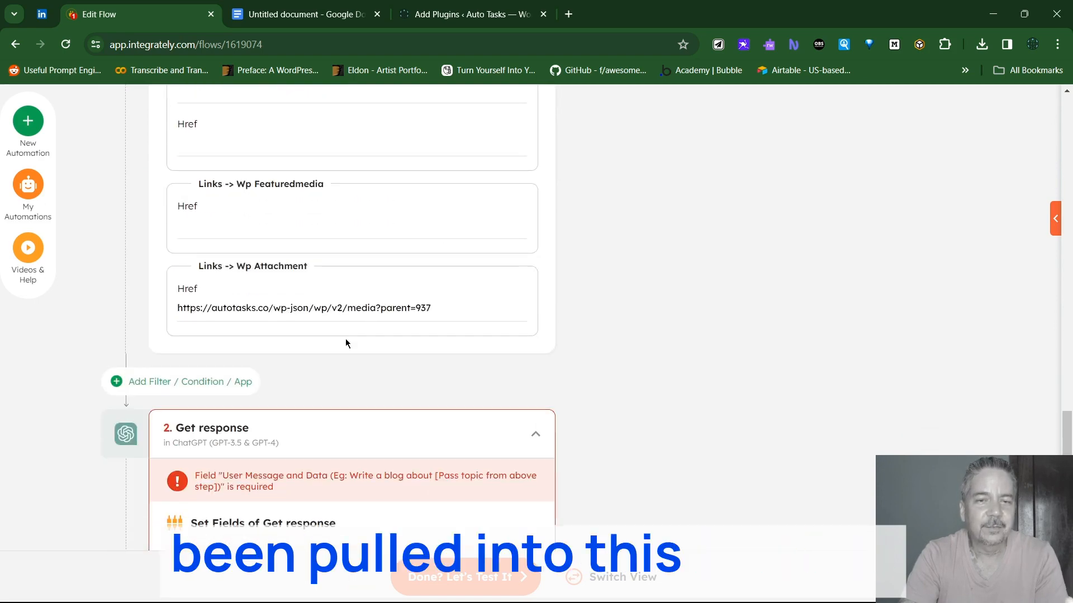
{"action": "scroll", "coordinate": [371, 260], "scroll_direction": "down", "scroll_amount": 1}
{"action": "scroll", "coordinate": [371, 258], "scroll_direction": "up", "scroll_amount": 20}
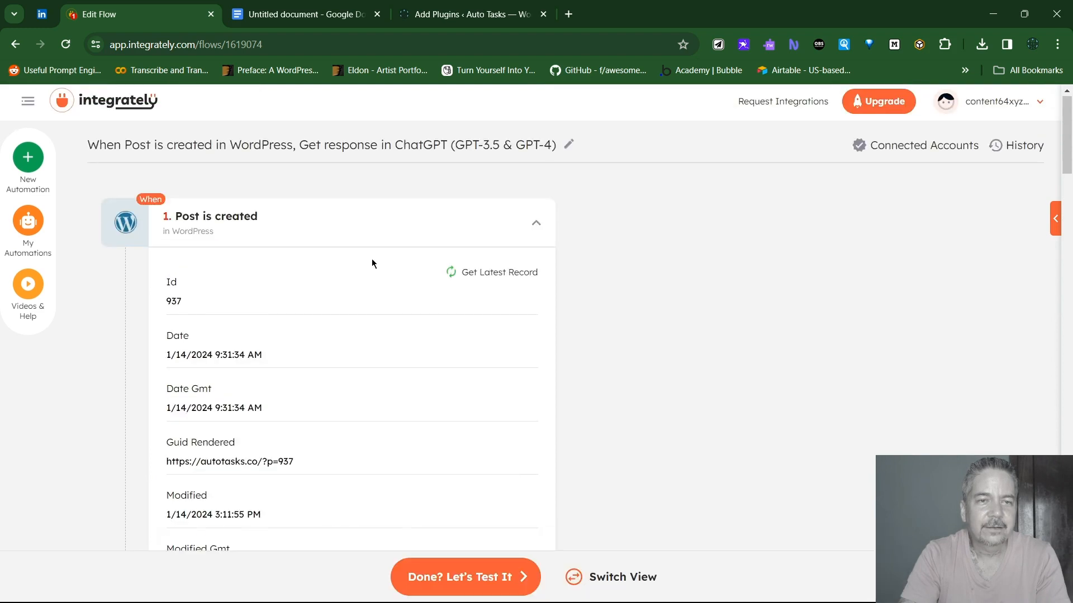
{"action": "left_click", "coordinate": [450, 273]}
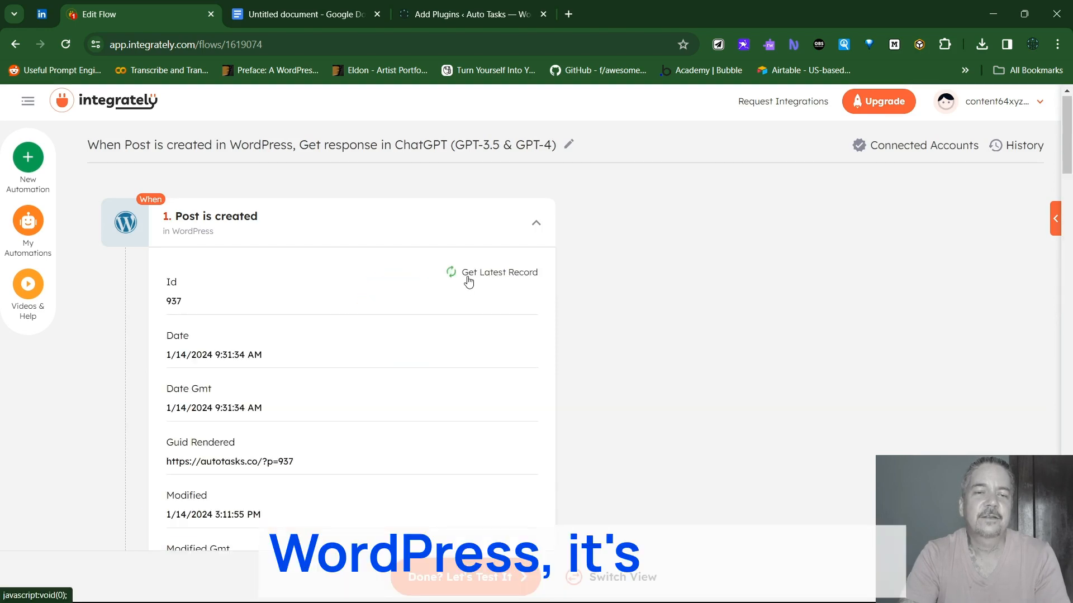
Begin the User Message and Data of the ChatGPT Get response step with "Write a linkedin Post about".
{"action": "scroll", "coordinate": [467, 281], "scroll_direction": "down", "scroll_amount": 15}
{"action": "scroll", "coordinate": [467, 275], "scroll_direction": "up", "scroll_amount": 3}
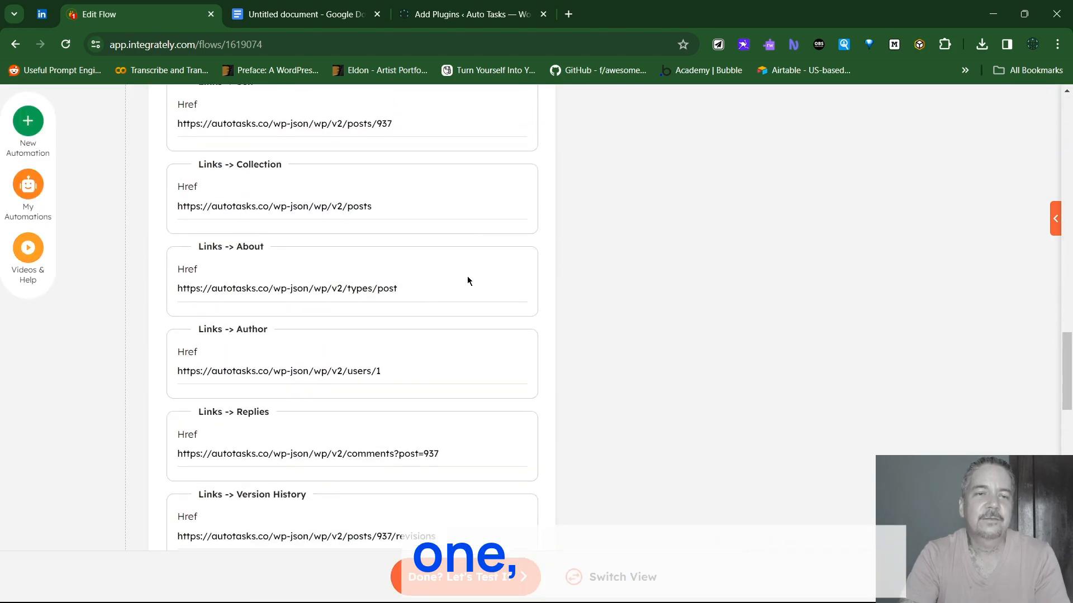
{"action": "scroll", "coordinate": [467, 279], "scroll_direction": "down", "scroll_amount": 15}
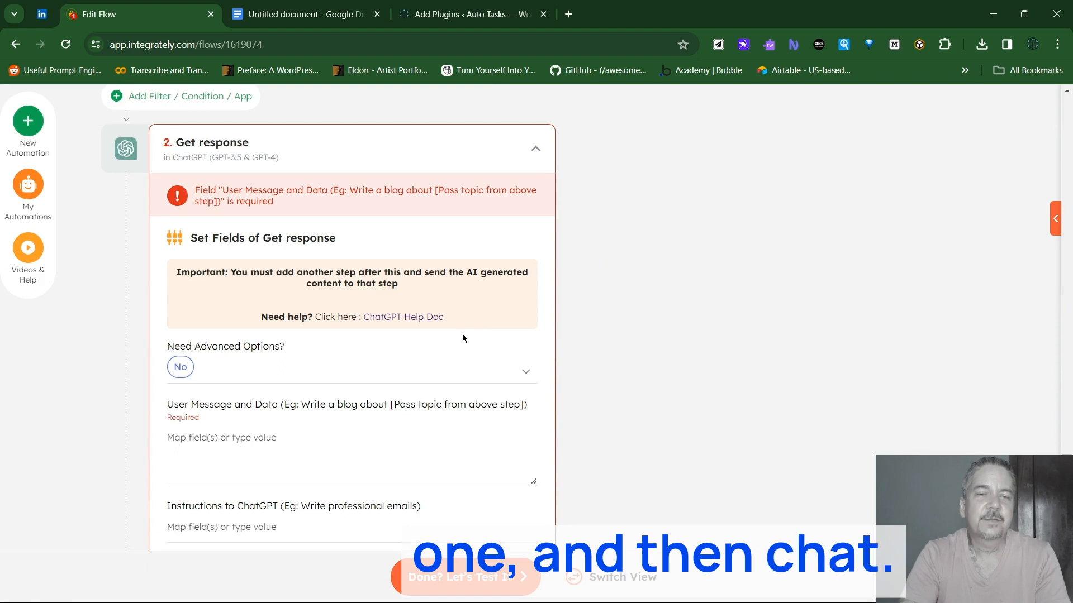
{"action": "scroll", "coordinate": [346, 360], "scroll_direction": "down", "scroll_amount": 1}
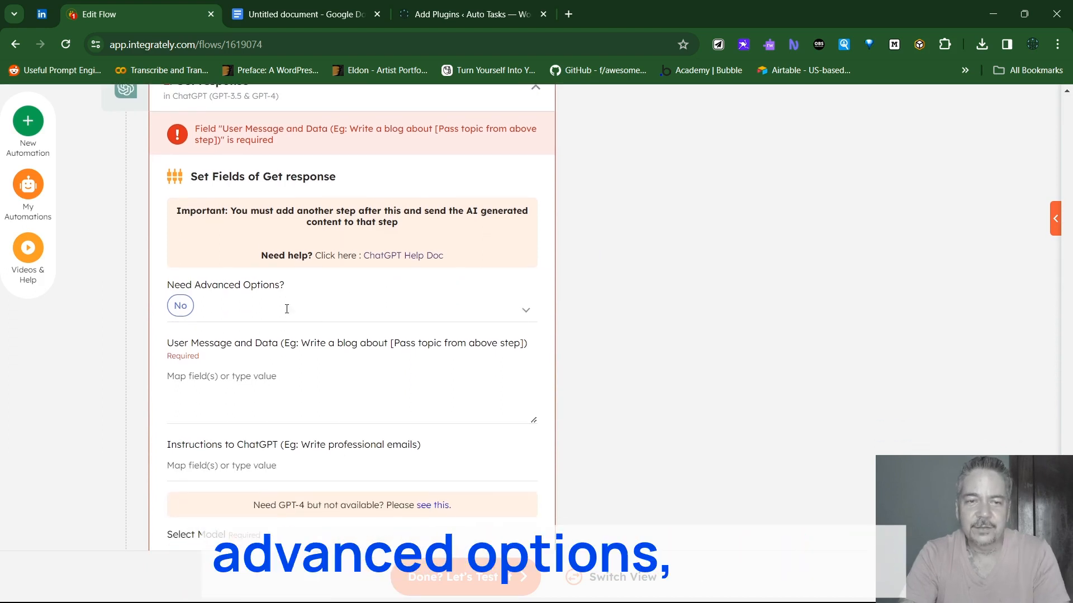
{"action": "left_click", "coordinate": [226, 390]}
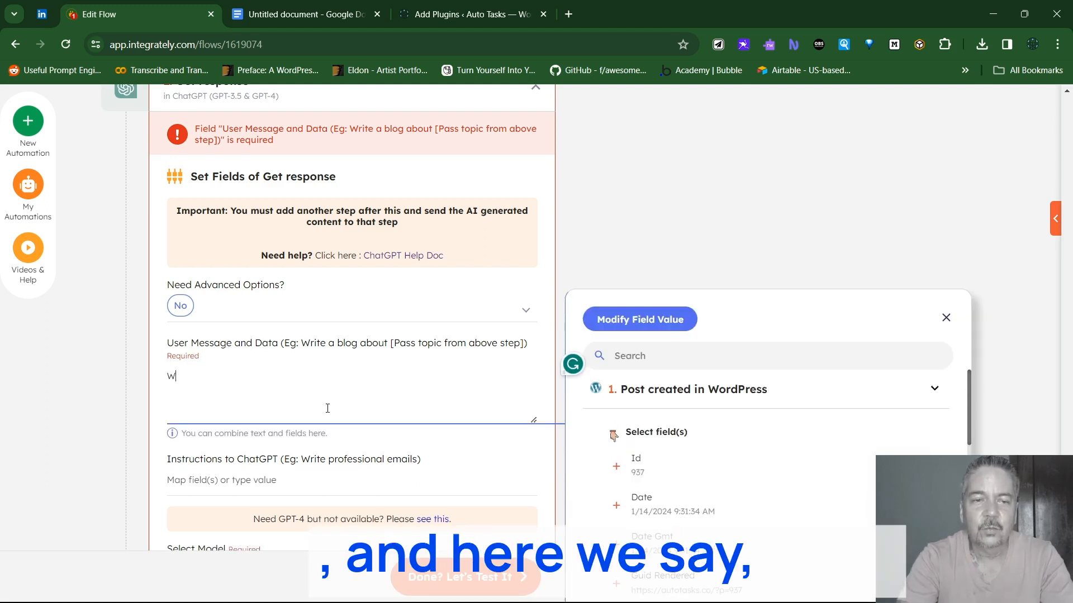
{"action": "type", "text": "nkedin Post"}
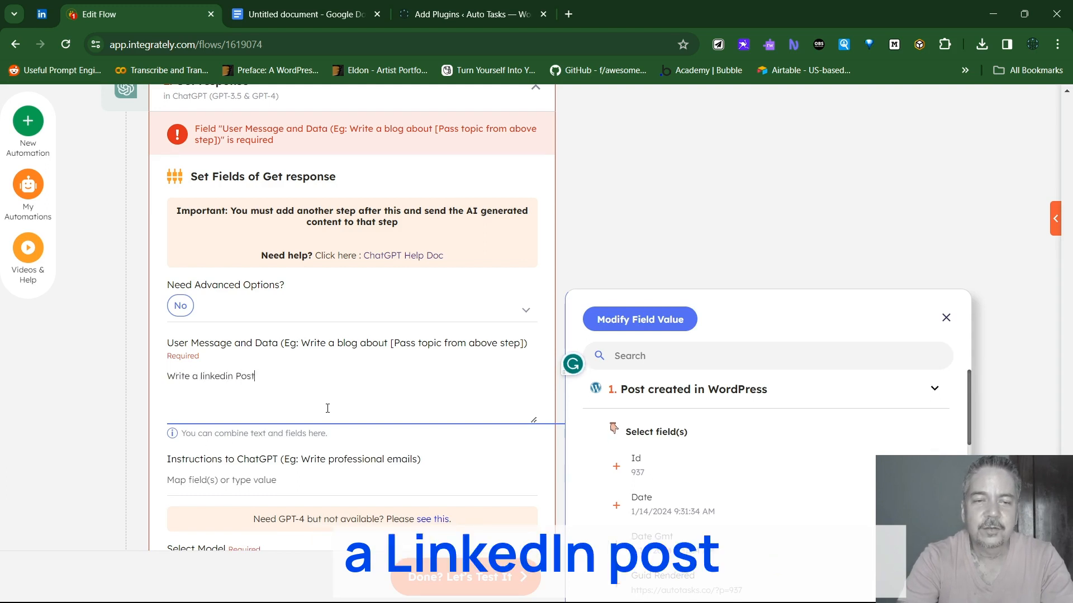
{"action": "type", "text": " abou"}
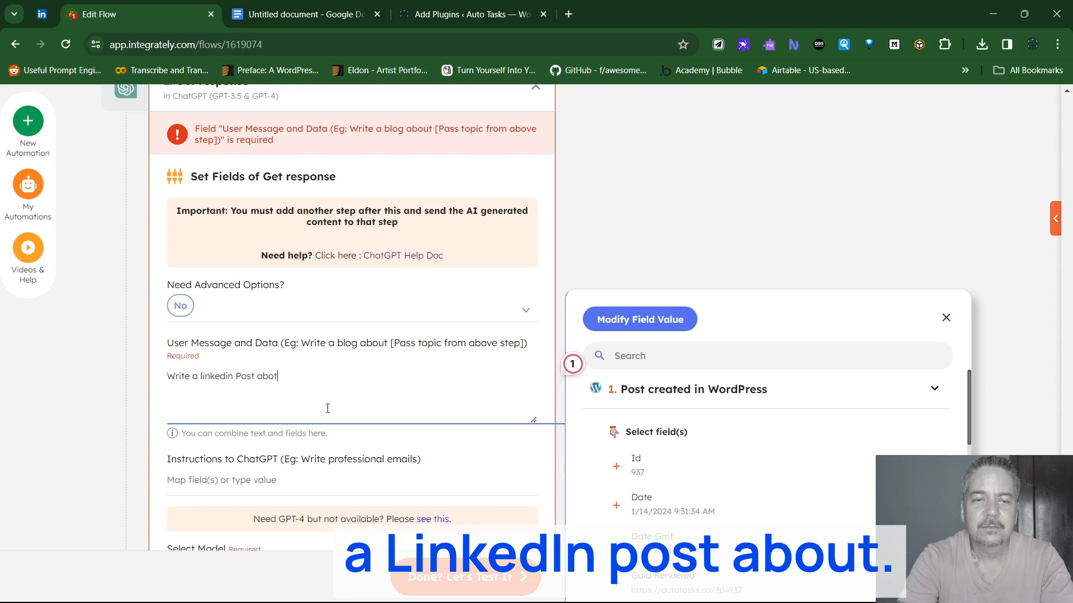
{"action": "type", "text": "t"}
Examine the WordPress trigger's sample fields, reading through the Content Rendered text of the blog post.
{"action": "scroll", "coordinate": [487, 335], "scroll_direction": "up", "scroll_amount": 2}
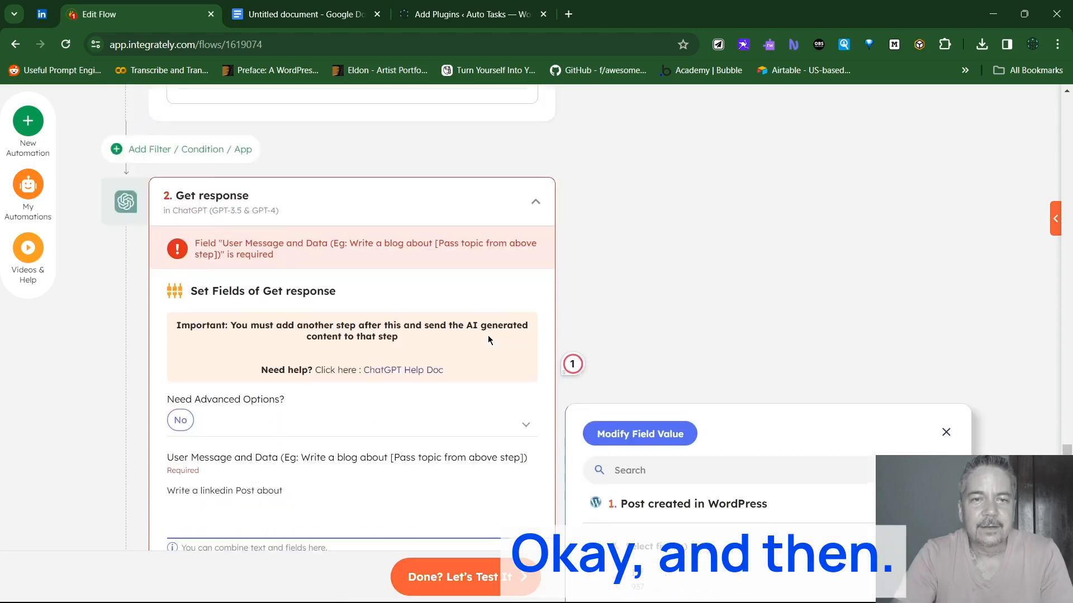
{"action": "scroll", "coordinate": [488, 335], "scroll_direction": "up", "scroll_amount": 7}
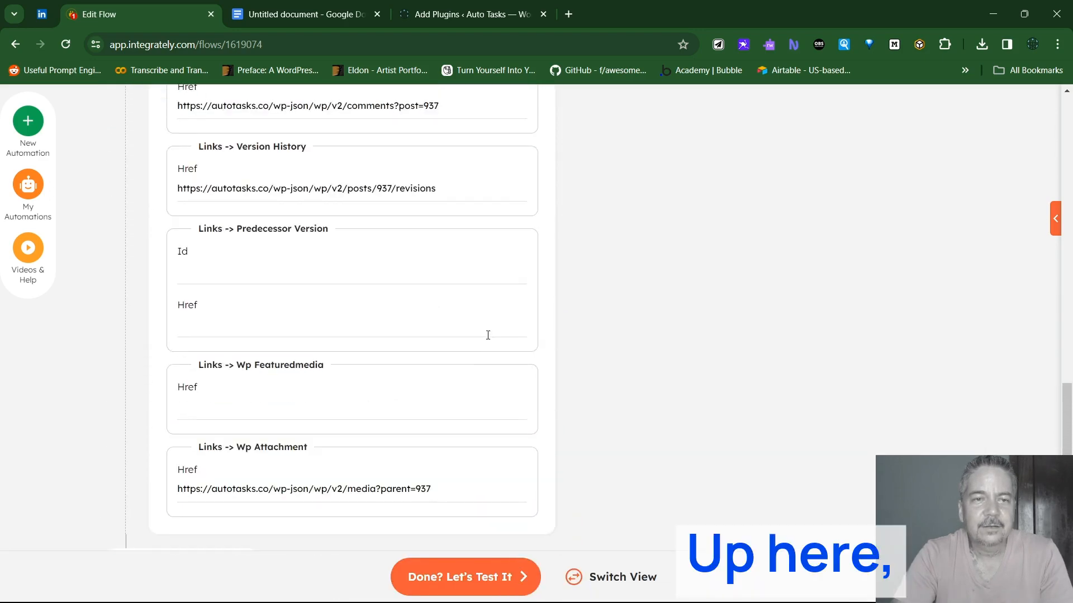
{"action": "scroll", "coordinate": [488, 335], "scroll_direction": "up", "scroll_amount": 15}
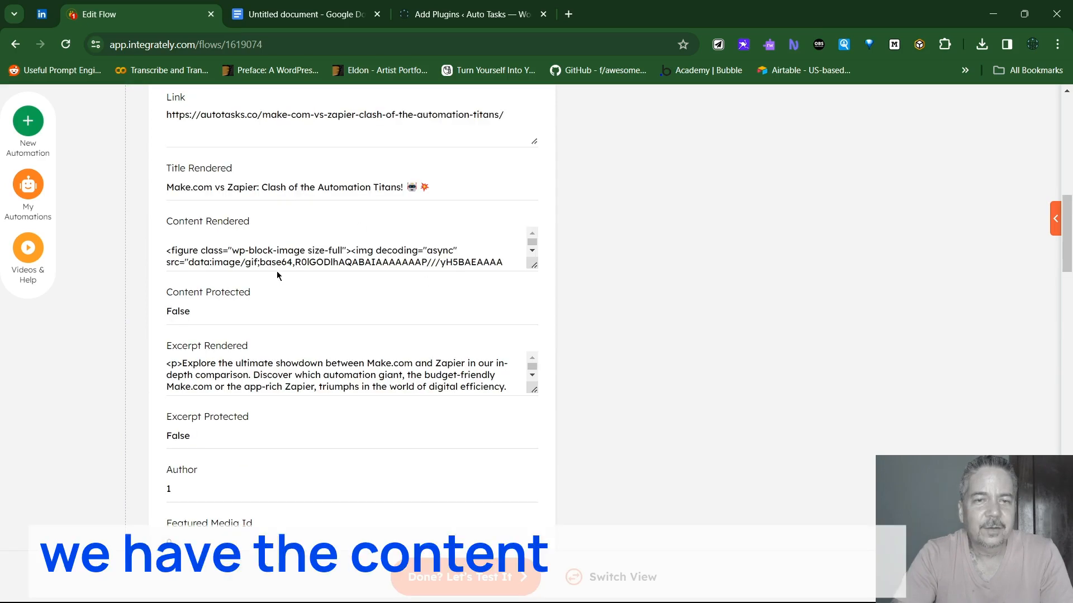
{"action": "scroll", "coordinate": [277, 275], "scroll_direction": "up", "scroll_amount": 2}
{"action": "scroll", "coordinate": [491, 312], "scroll_direction": "down", "scroll_amount": 1}
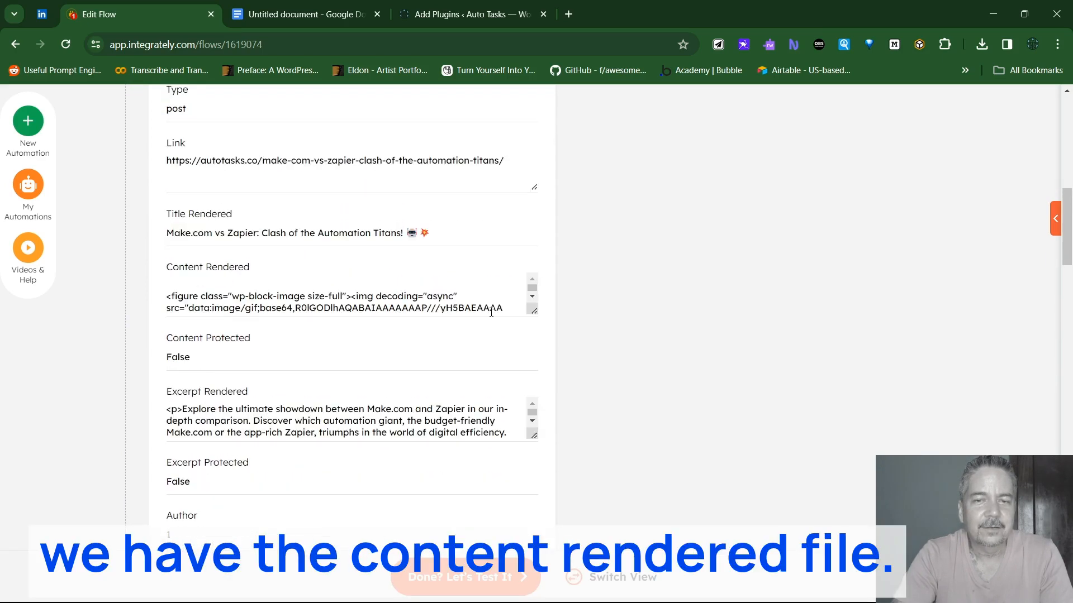
{"action": "scroll", "coordinate": [491, 313], "scroll_direction": "down", "scroll_amount": 10}
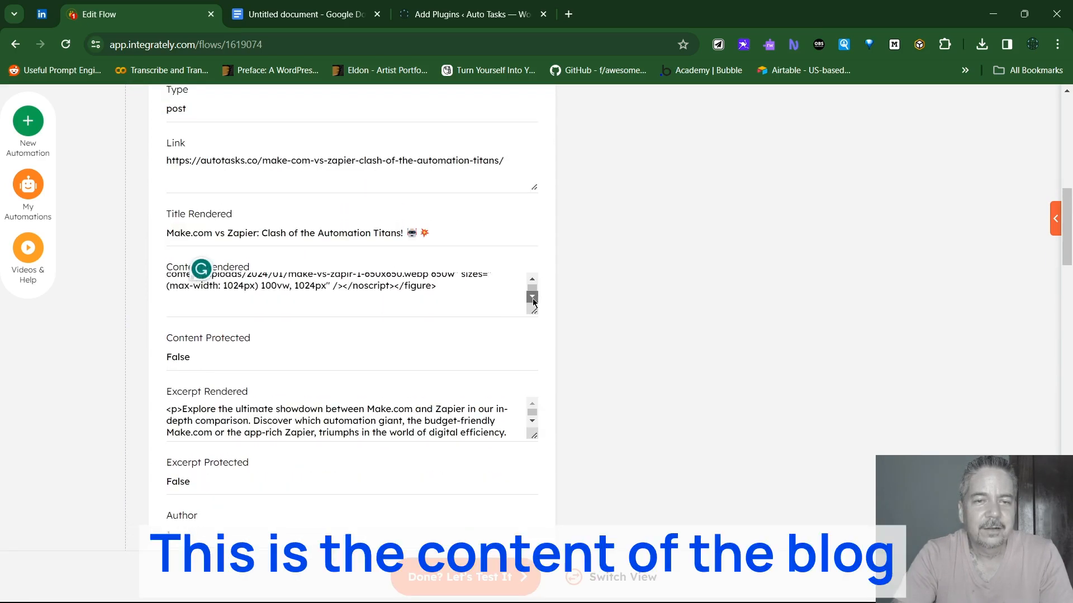
{"action": "scroll", "coordinate": [533, 302], "scroll_direction": "down", "scroll_amount": 10}
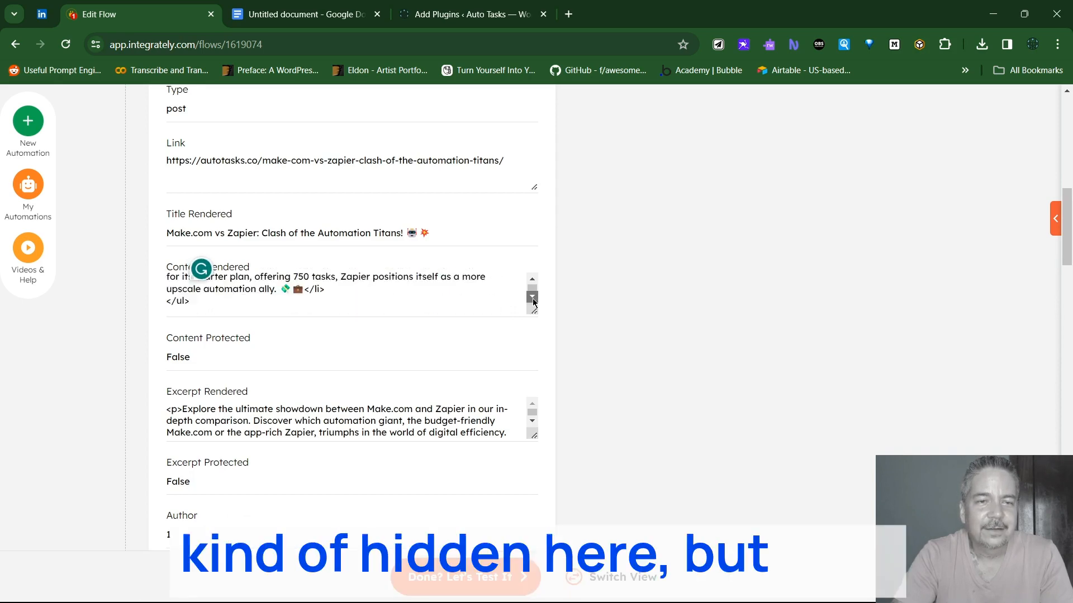
{"action": "scroll", "coordinate": [533, 302], "scroll_direction": "down", "scroll_amount": 5}
{"action": "scroll", "coordinate": [696, 384], "scroll_direction": "down", "scroll_amount": 7}
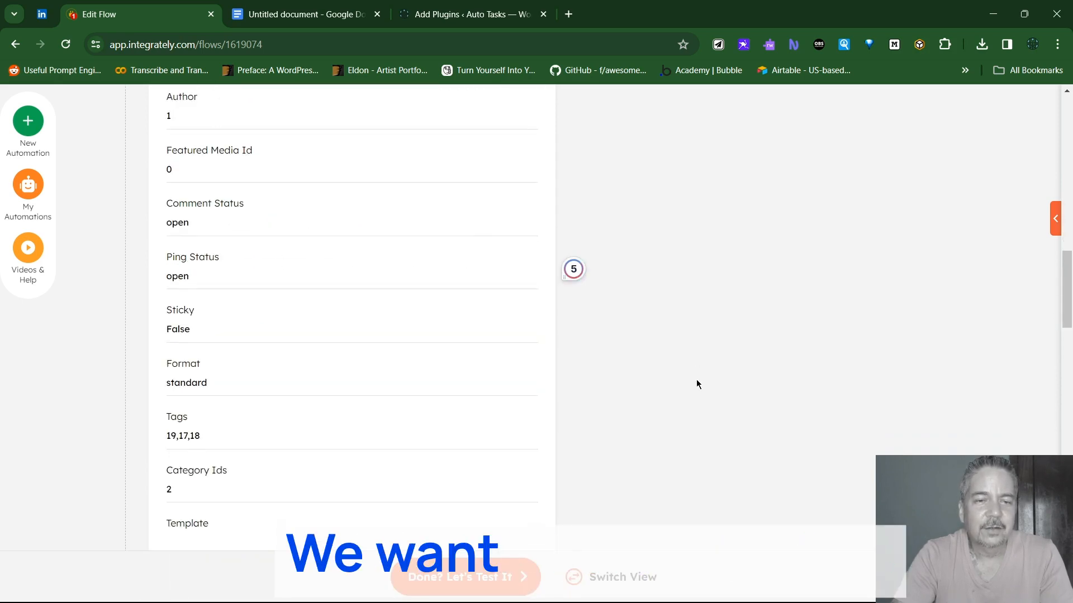
{"action": "scroll", "coordinate": [696, 384], "scroll_direction": "down", "scroll_amount": 15}
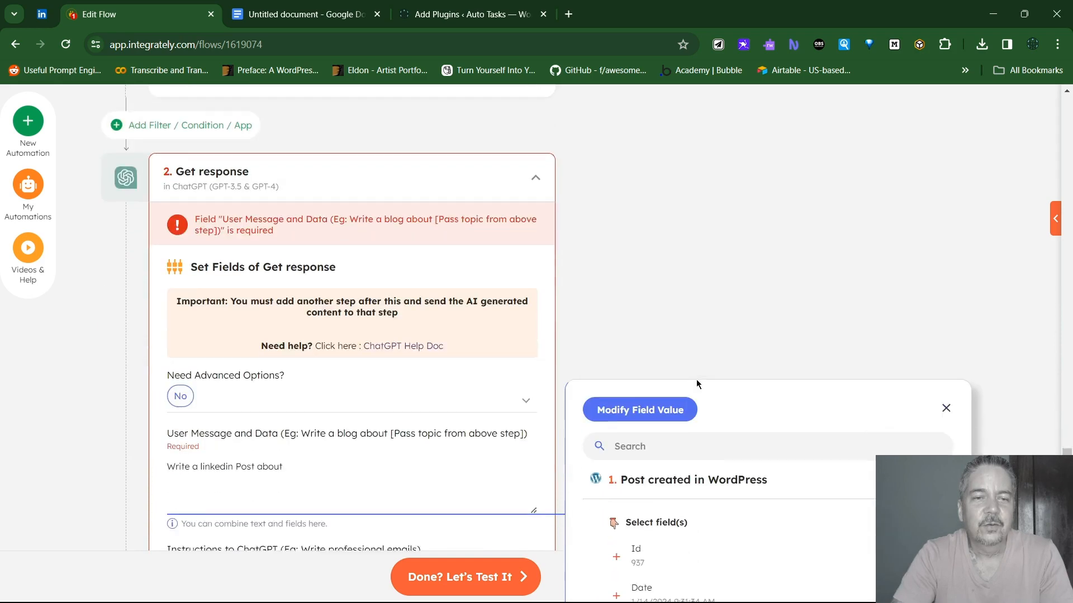
Insert WordPress's Content Rendered field after "Write a linkedin Post about" in ChatGPT's User Message and Data.
{"action": "scroll", "coordinate": [696, 380], "scroll_direction": "down", "scroll_amount": 3}
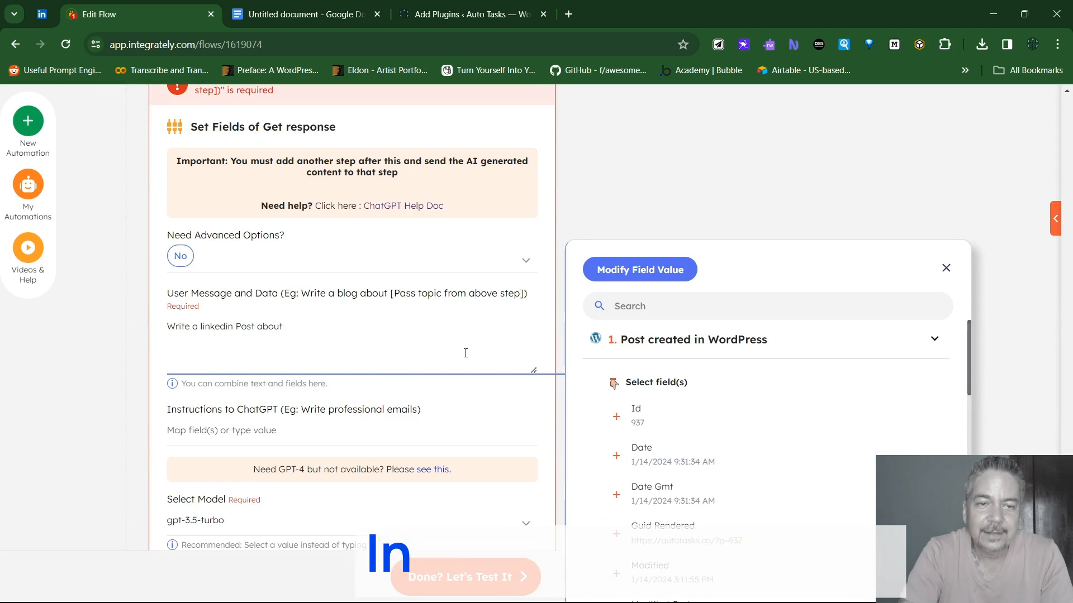
{"action": "scroll", "coordinate": [677, 436], "scroll_direction": "down", "scroll_amount": 3}
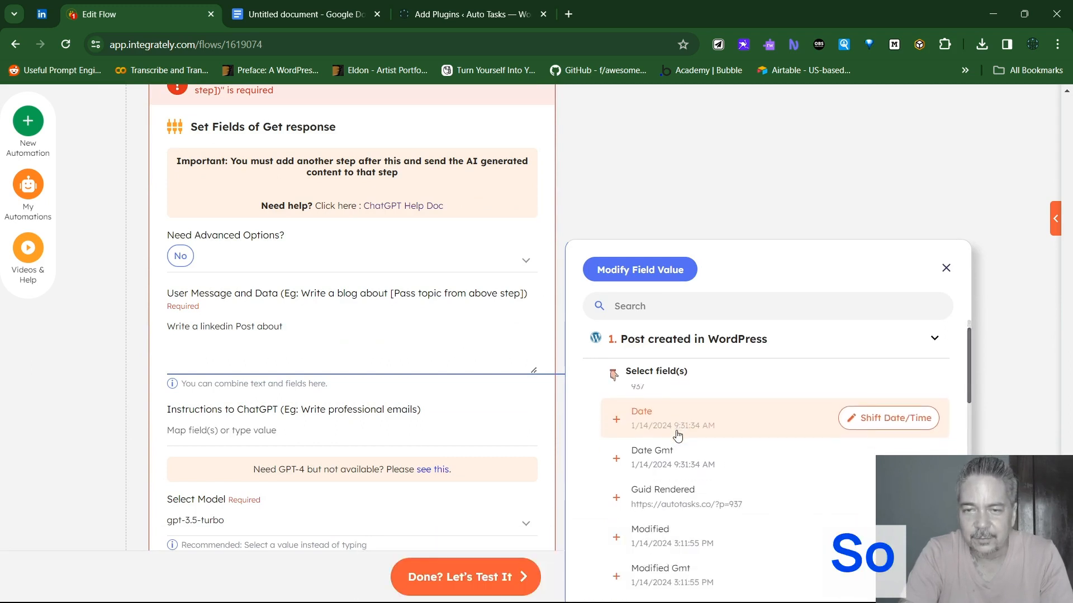
{"action": "scroll", "coordinate": [678, 436], "scroll_direction": "down", "scroll_amount": 10}
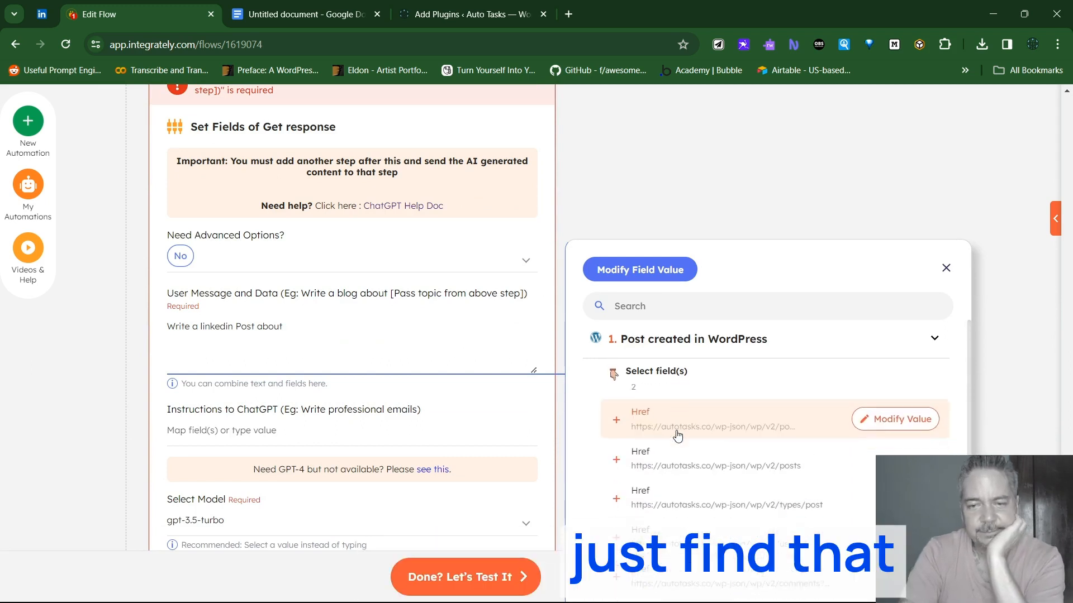
{"action": "scroll", "coordinate": [677, 435], "scroll_direction": "down", "scroll_amount": 3}
{"action": "scroll", "coordinate": [678, 434], "scroll_direction": "up", "scroll_amount": 6}
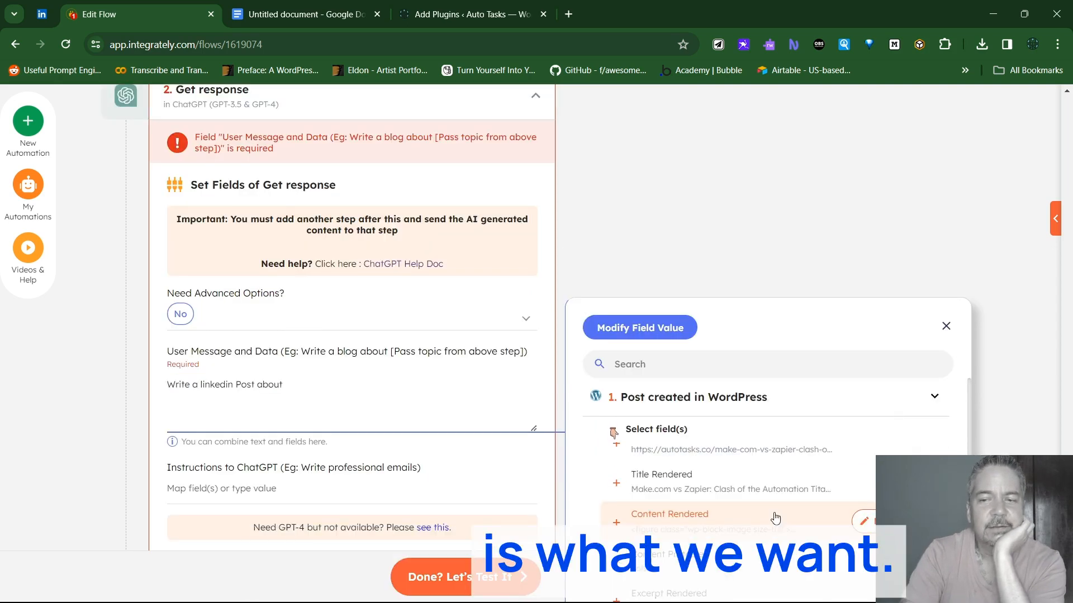
{"action": "left_click", "coordinate": [616, 523]}
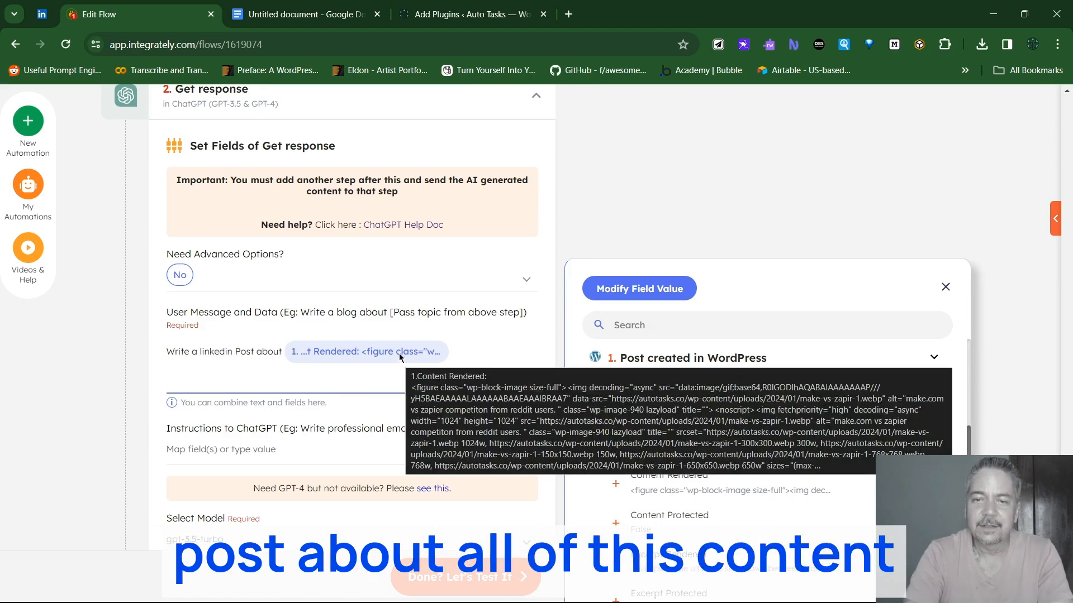
Set the Instructions to ChatGPT in the Get response step to "Write linkedin posts.".
{"action": "scroll", "coordinate": [465, 346], "scroll_direction": "down", "scroll_amount": 2}
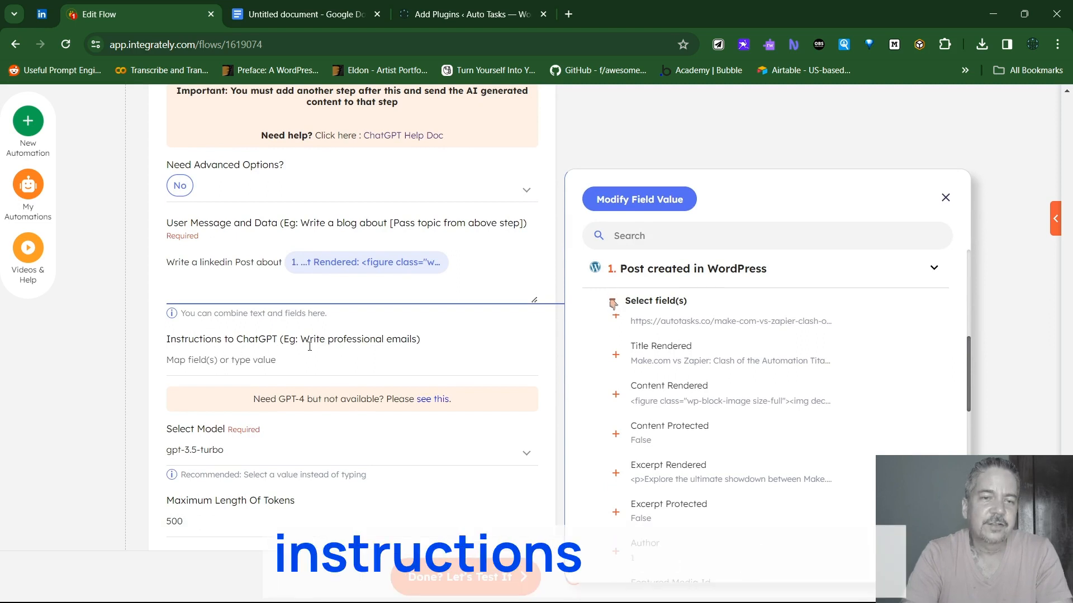
{"action": "left_click", "coordinate": [273, 357]}
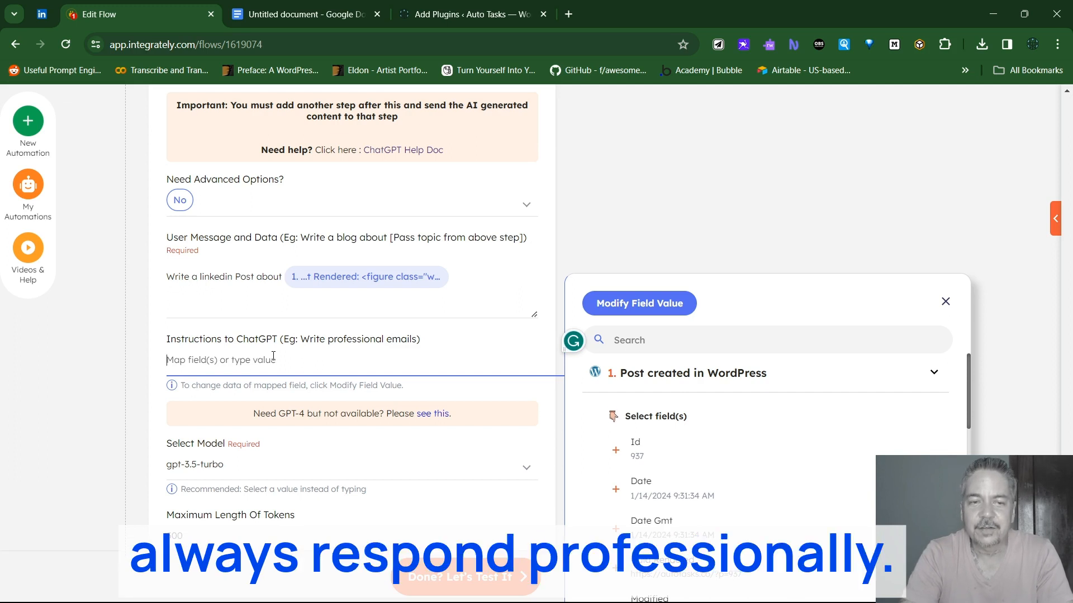
{"action": "type", "text": "Wr"}
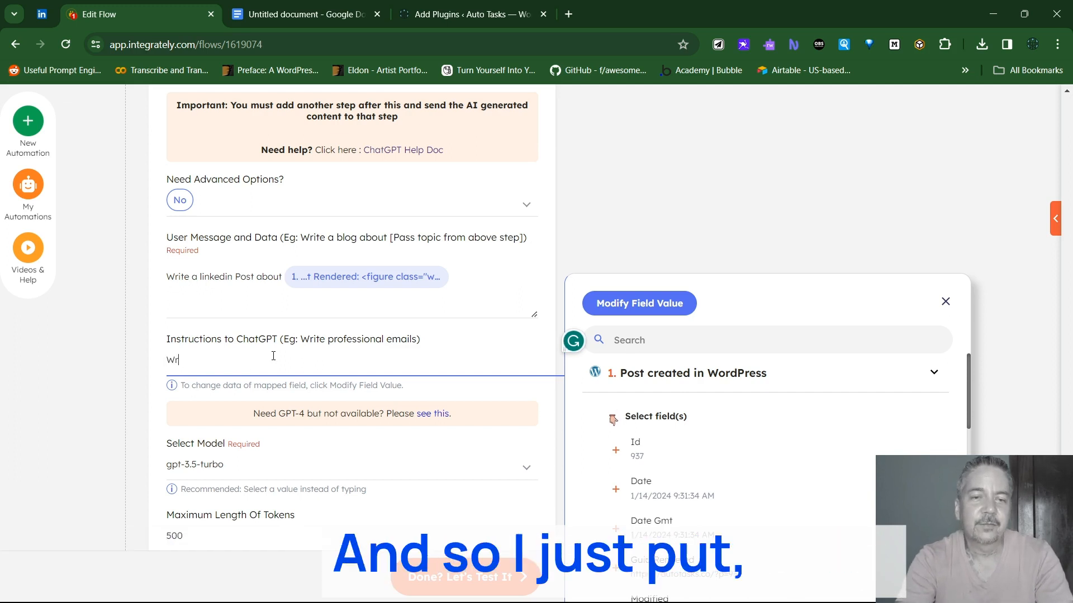
{"action": "type", "text": "ite l"}
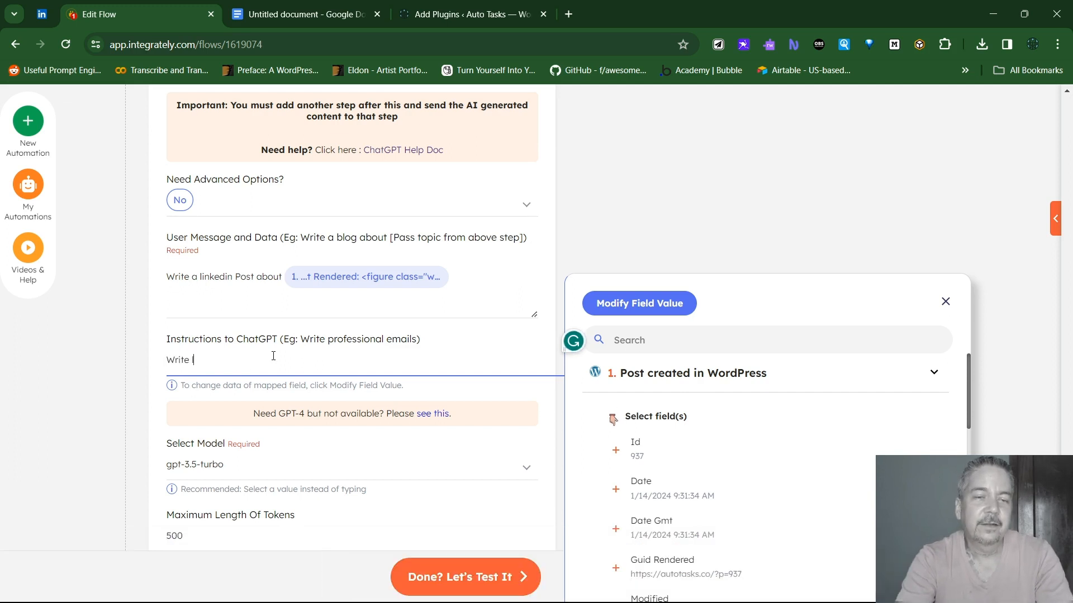
{"action": "type", "text": "inkedin posts."}
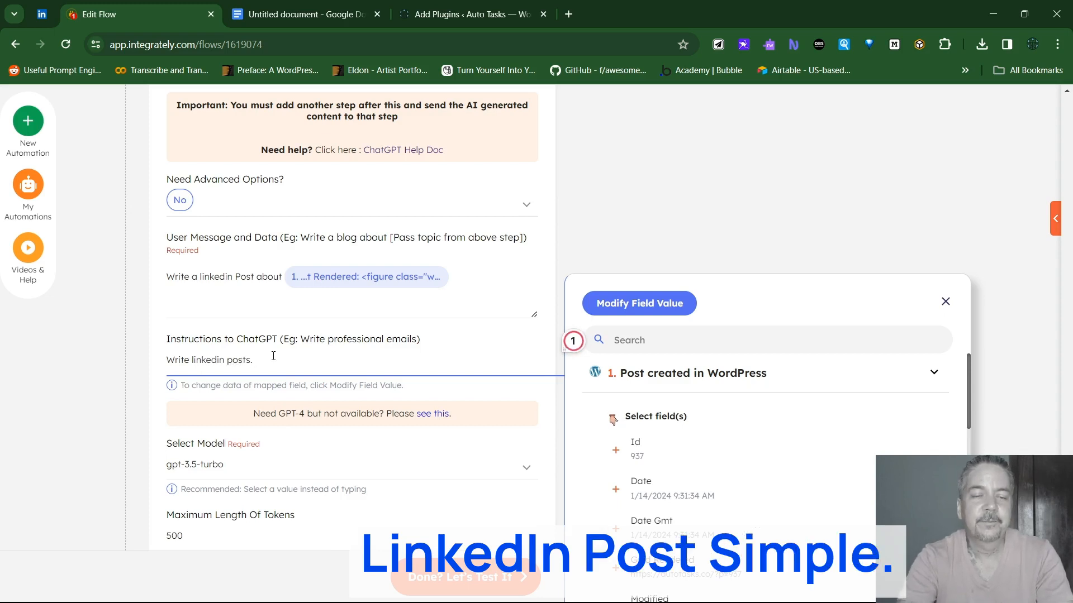
Extend the User Message and Data after Content Rendered with ". Conclude with a CTA to" followed by WordPress's Link field.
{"action": "left_click", "coordinate": [467, 272]}
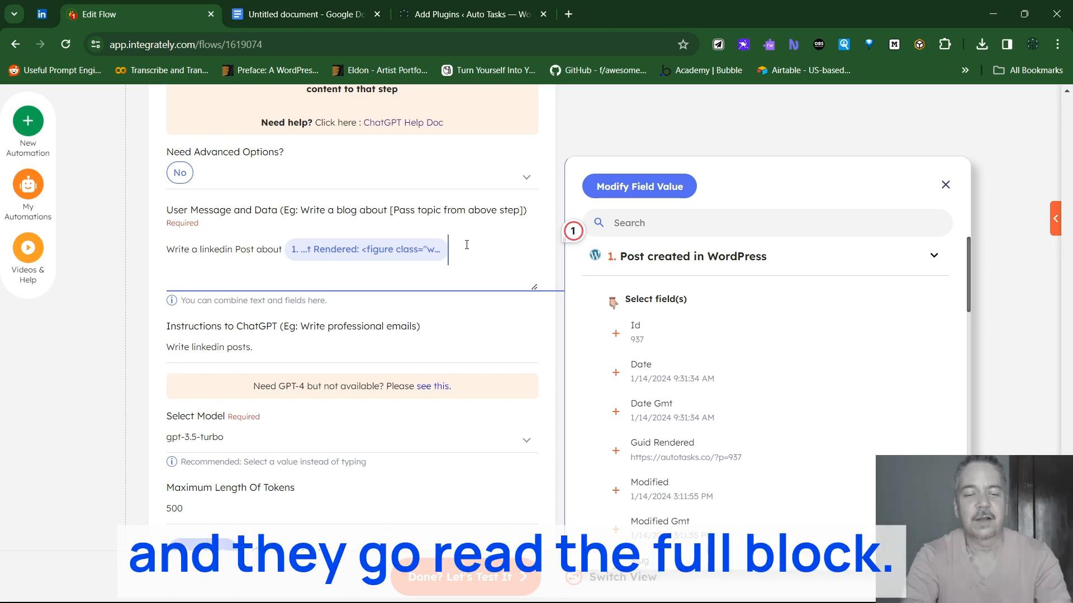
{"action": "type", "text": ". ."}
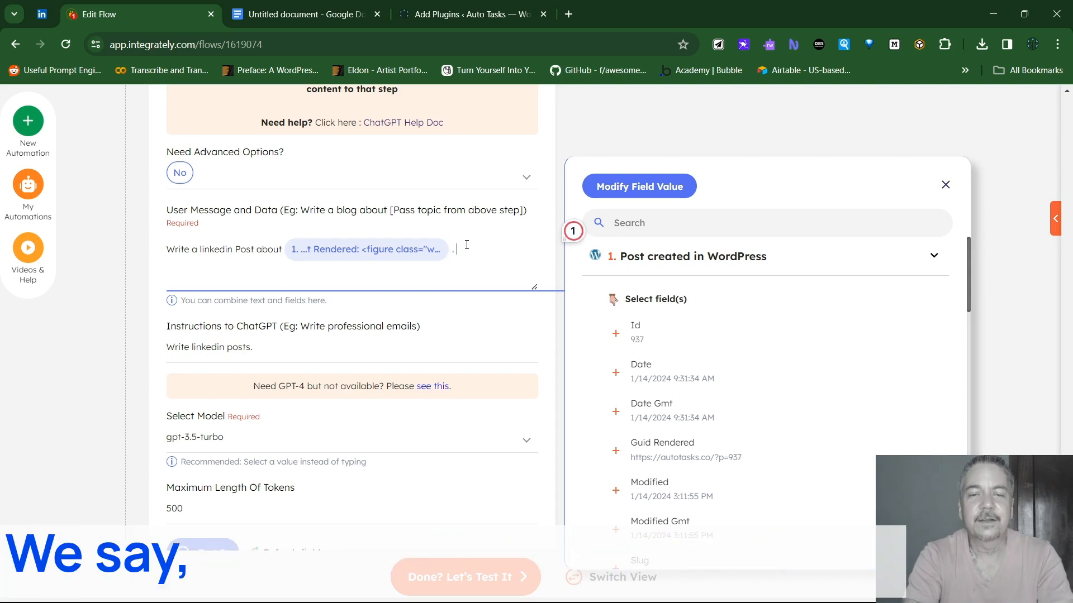
{"action": "type", "text": "Conclude with a CTA to"}
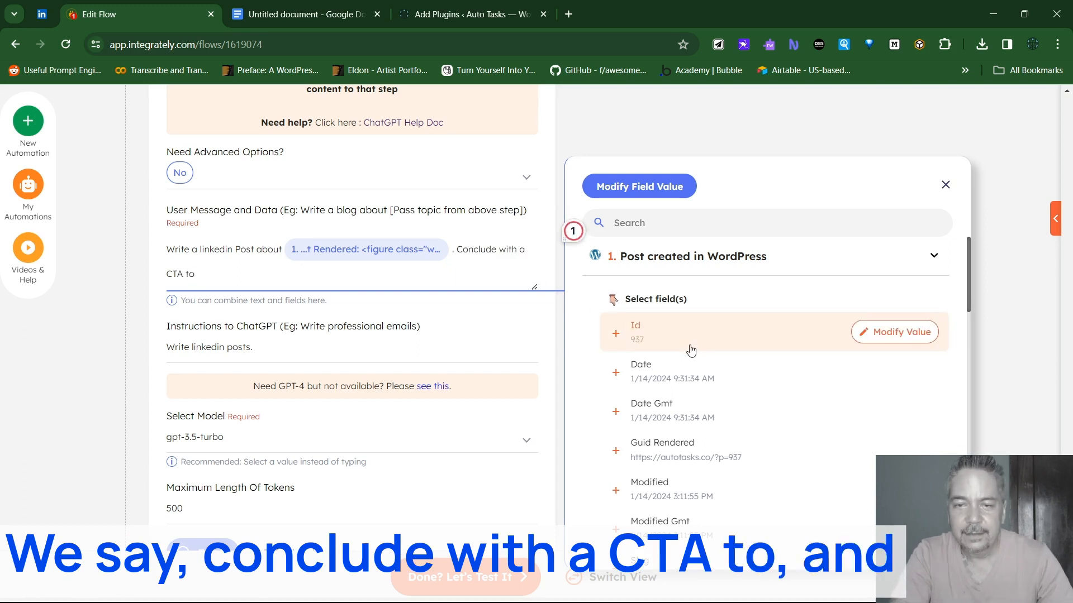
{"action": "scroll", "coordinate": [693, 348], "scroll_direction": "down", "scroll_amount": 3}
{"action": "scroll", "coordinate": [691, 349], "scroll_direction": "down", "scroll_amount": 3}
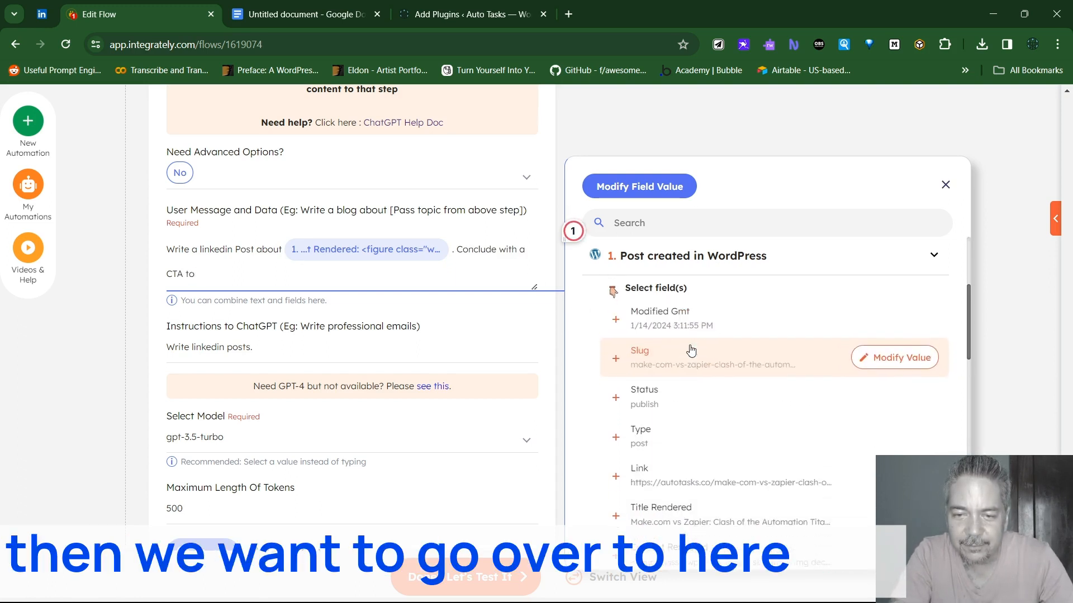
{"action": "left_click", "coordinate": [691, 404]}
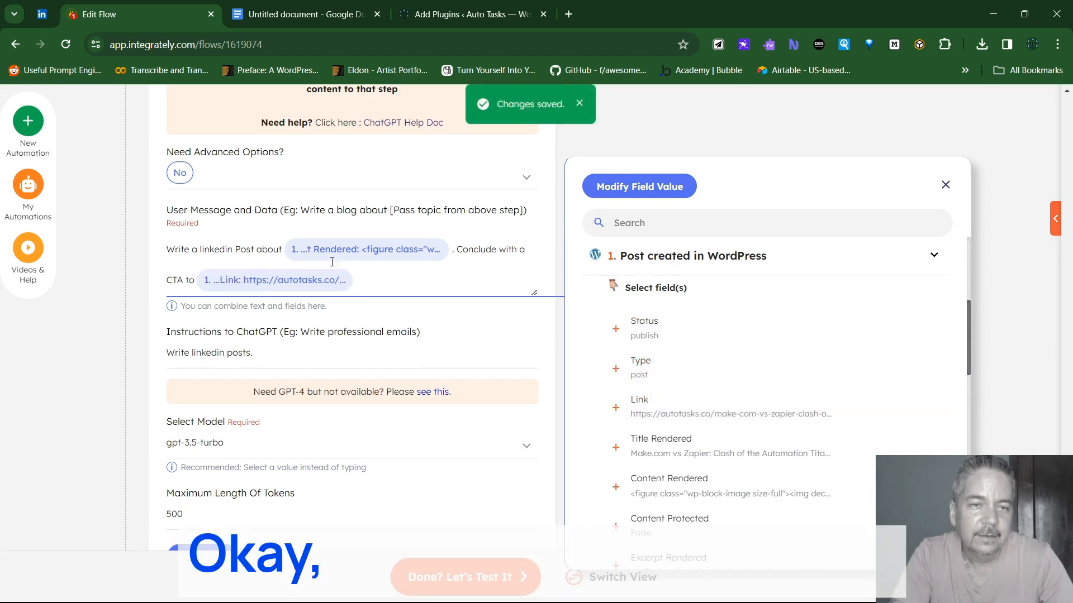
Finish the User Message and Data after the Link field with ". Please do not use quotation marks in your output.".
{"action": "scroll", "coordinate": [459, 343], "scroll_direction": "down", "scroll_amount": 2}
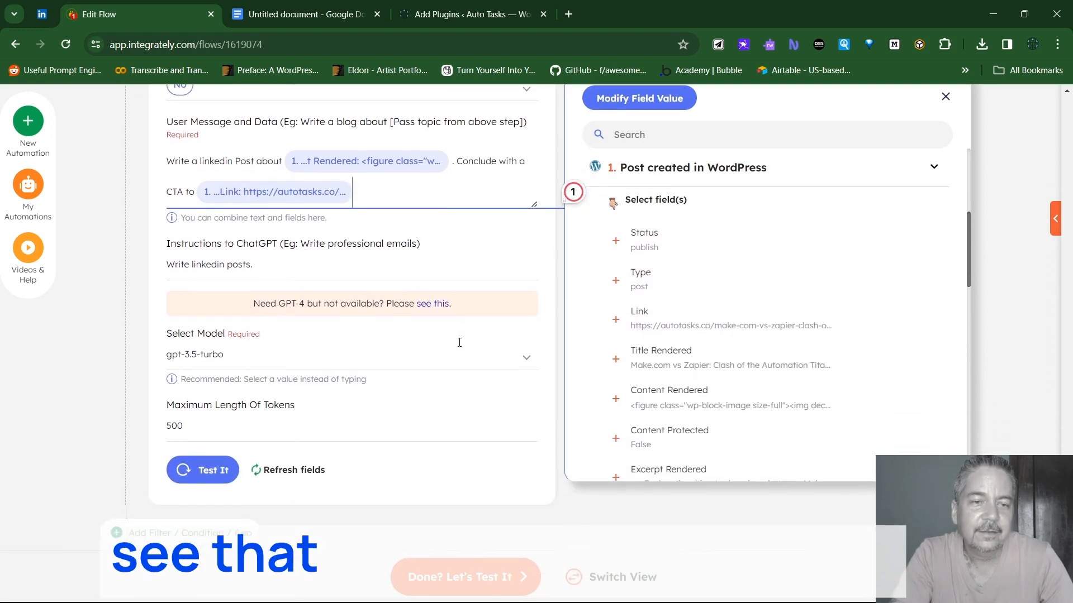
{"action": "scroll", "coordinate": [459, 342], "scroll_direction": "down", "scroll_amount": 1}
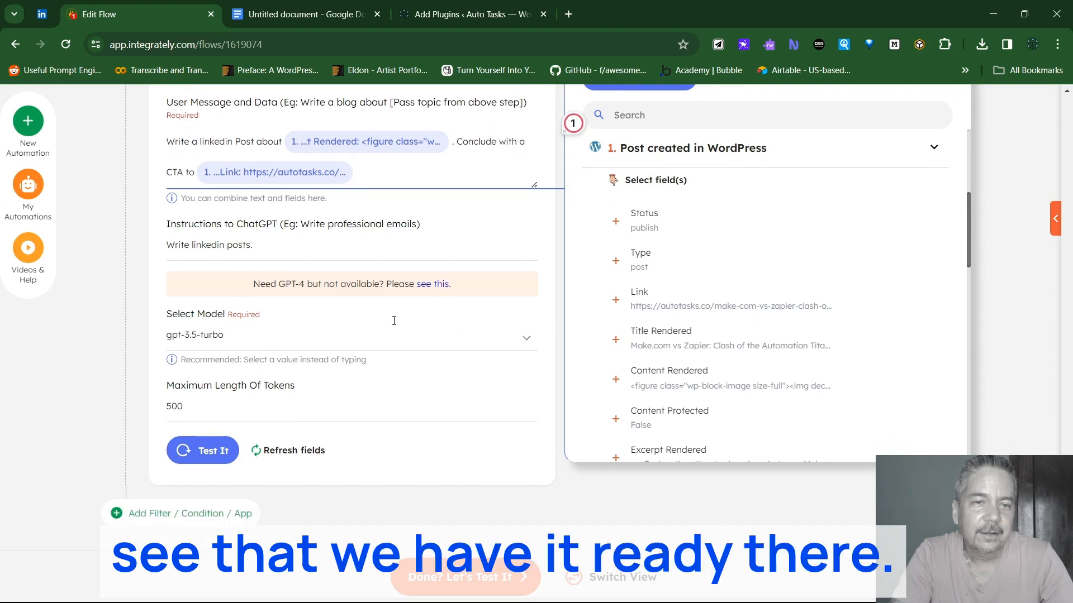
{"action": "scroll", "coordinate": [388, 290], "scroll_direction": "up", "scroll_amount": 1}
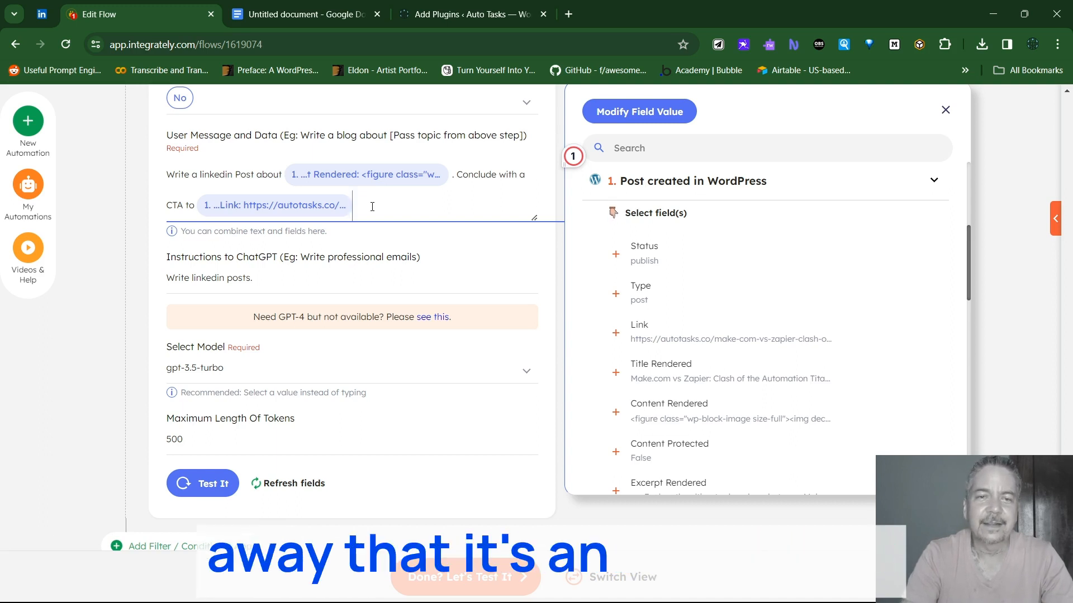
{"action": "type", "text": "."}
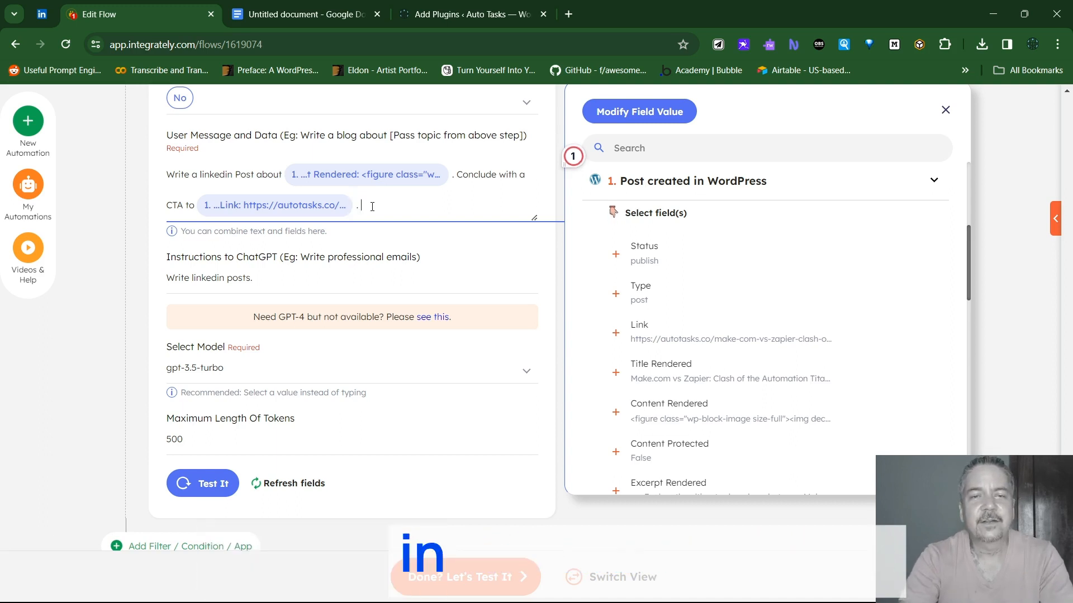
{"action": "type", "text": " Please do n"}
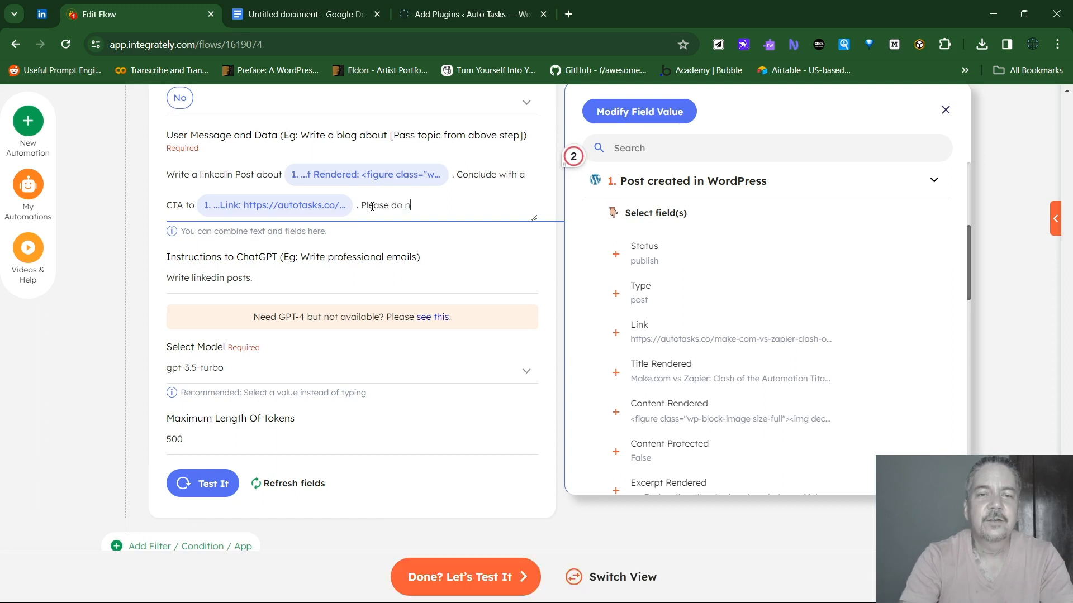
{"action": "type", "text": "ot use quot"}
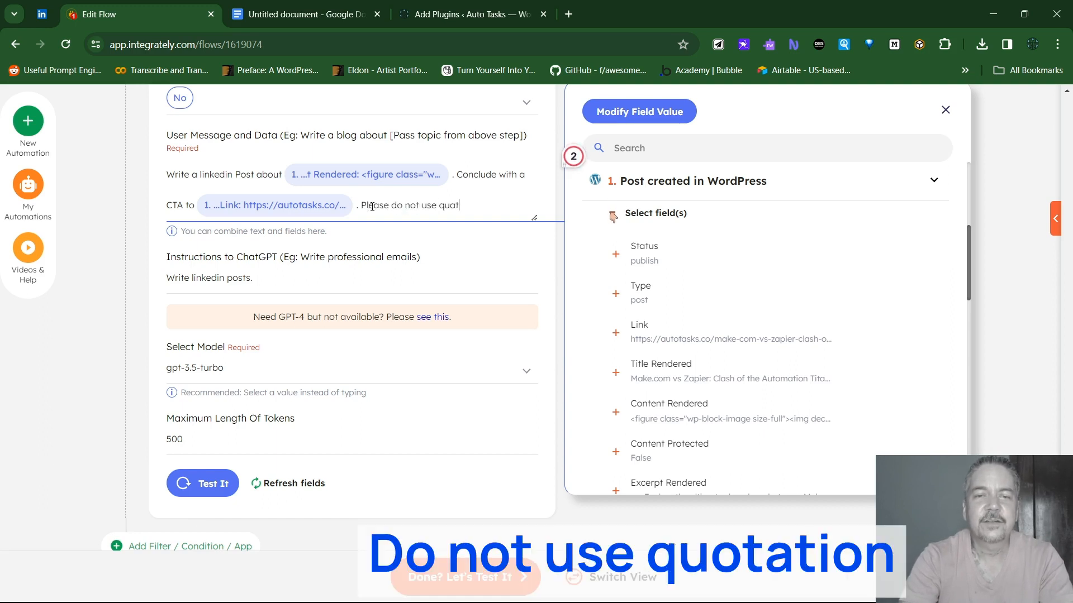
{"action": "key", "text": "BackSpace"}
{"action": "key", "text": "BackSpace"}
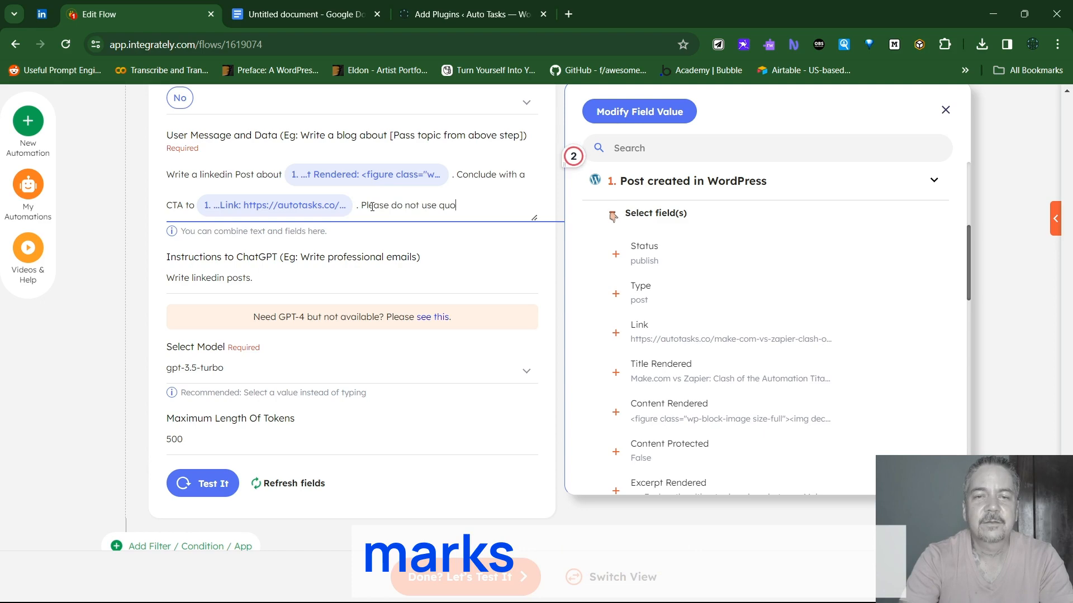
{"action": "type", "text": "tation marks in your output."}
{"action": "left_click", "coordinate": [338, 297]}
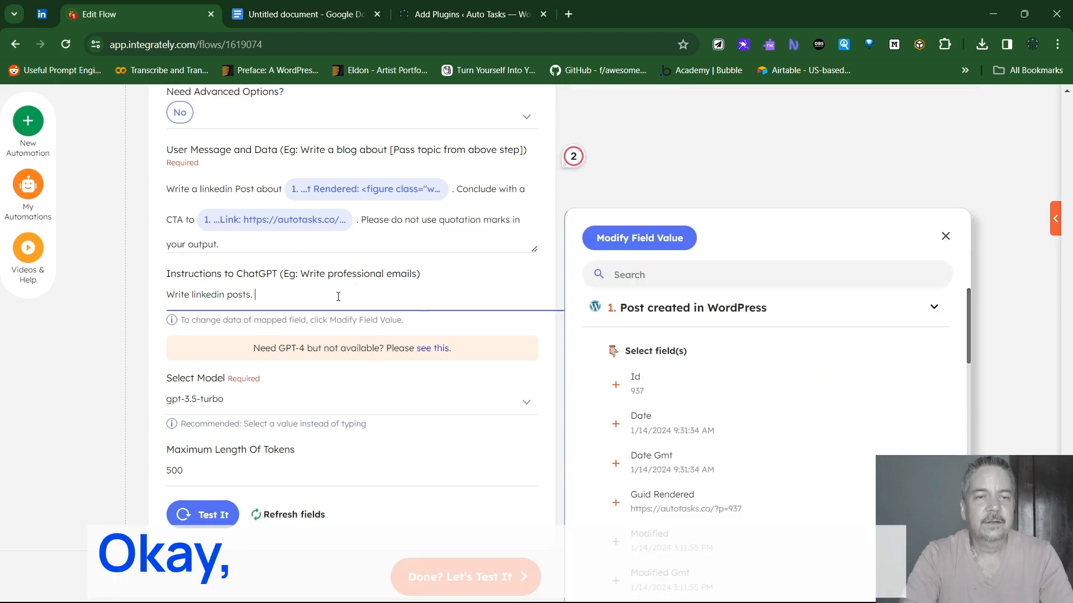
Test the ChatGPT Get response step, look over its ChatGPT Response output, and close the test result.
{"action": "scroll", "coordinate": [463, 207], "scroll_direction": "up", "scroll_amount": 3}
{"action": "scroll", "coordinate": [491, 139], "scroll_direction": "down", "scroll_amount": 1}
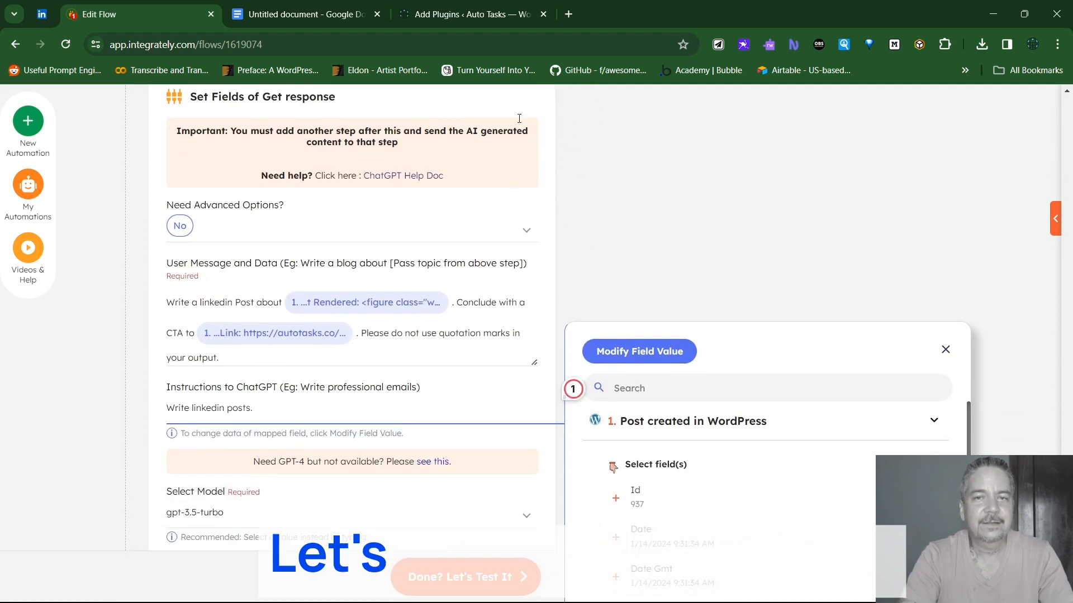
{"action": "scroll", "coordinate": [417, 257], "scroll_direction": "down", "scroll_amount": 5}
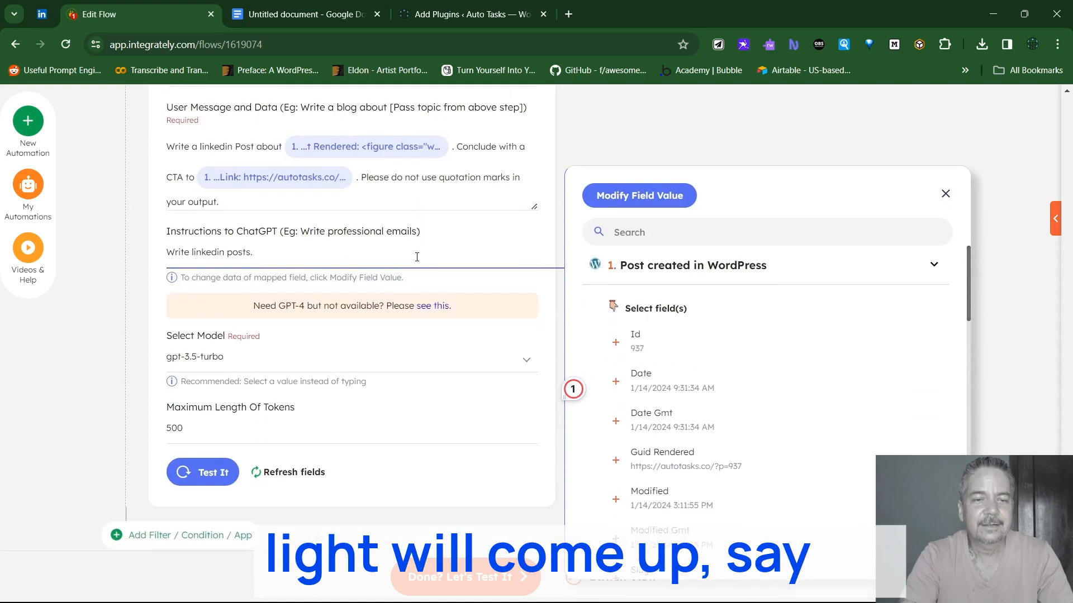
{"action": "left_click", "coordinate": [226, 373]}
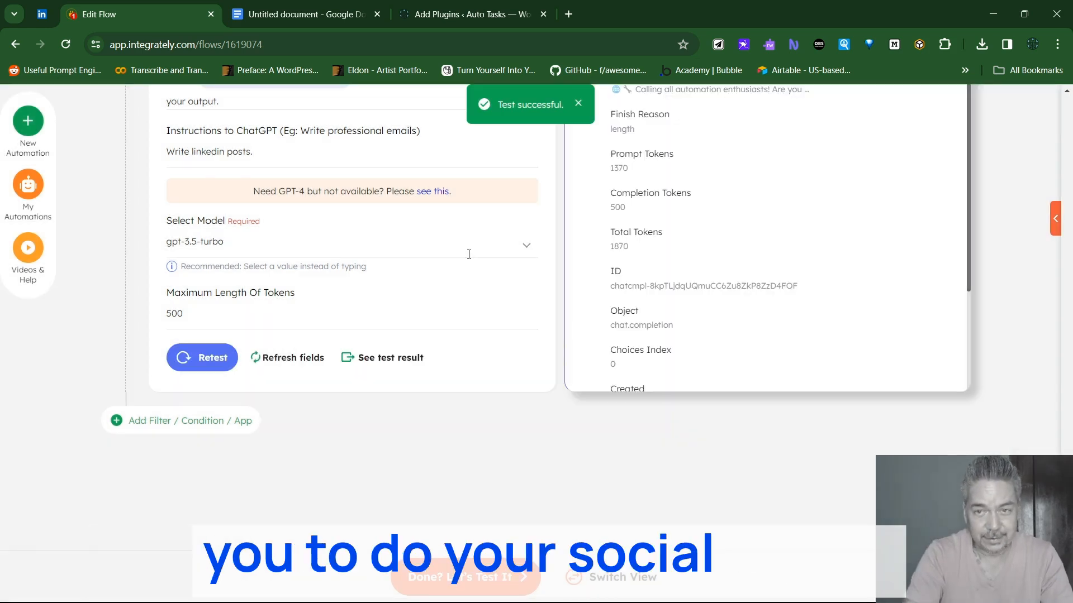
{"action": "scroll", "coordinate": [631, 279], "scroll_direction": "up", "scroll_amount": 2}
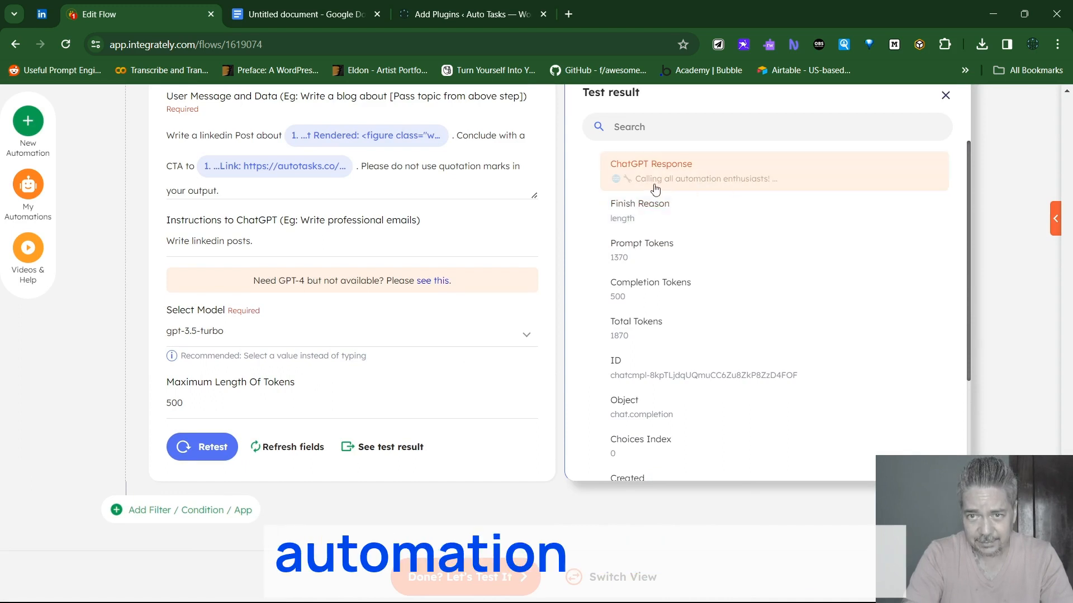
{"action": "right_click", "coordinate": [736, 178]}
{"action": "key", "text": "Escape"}
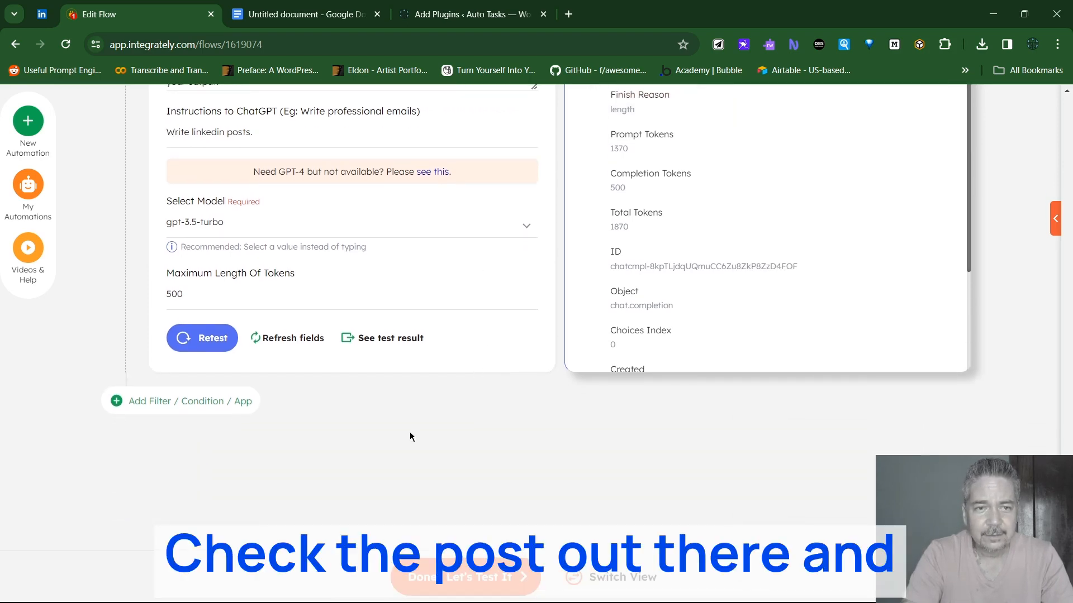
{"action": "scroll", "coordinate": [410, 433], "scroll_direction": "up", "scroll_amount": 6}
{"action": "scroll", "coordinate": [410, 433], "scroll_direction": "down", "scroll_amount": 8}
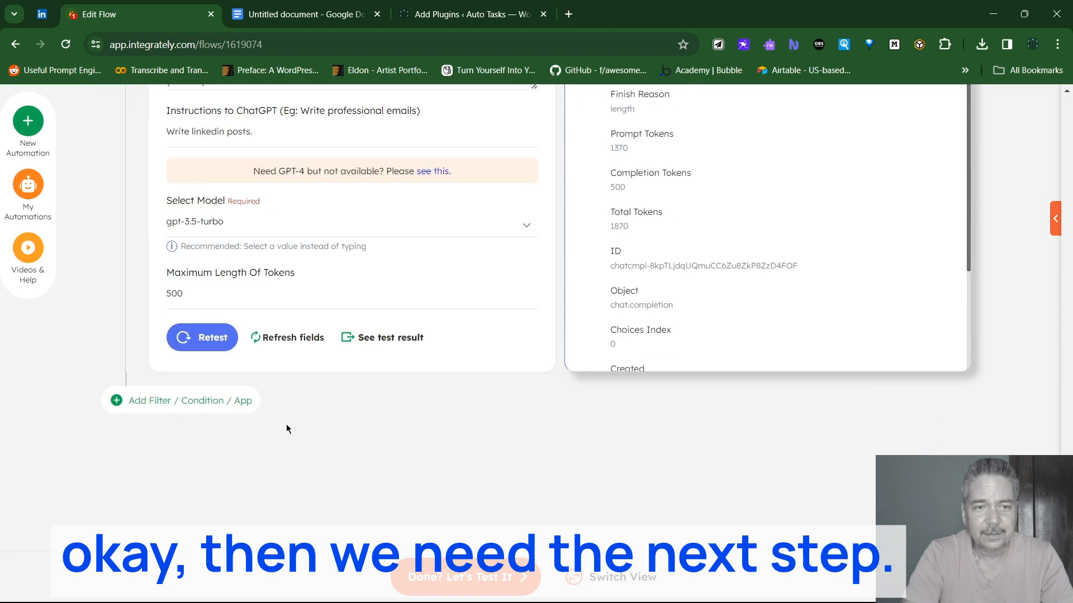
{"action": "left_click", "coordinate": [317, 491]}
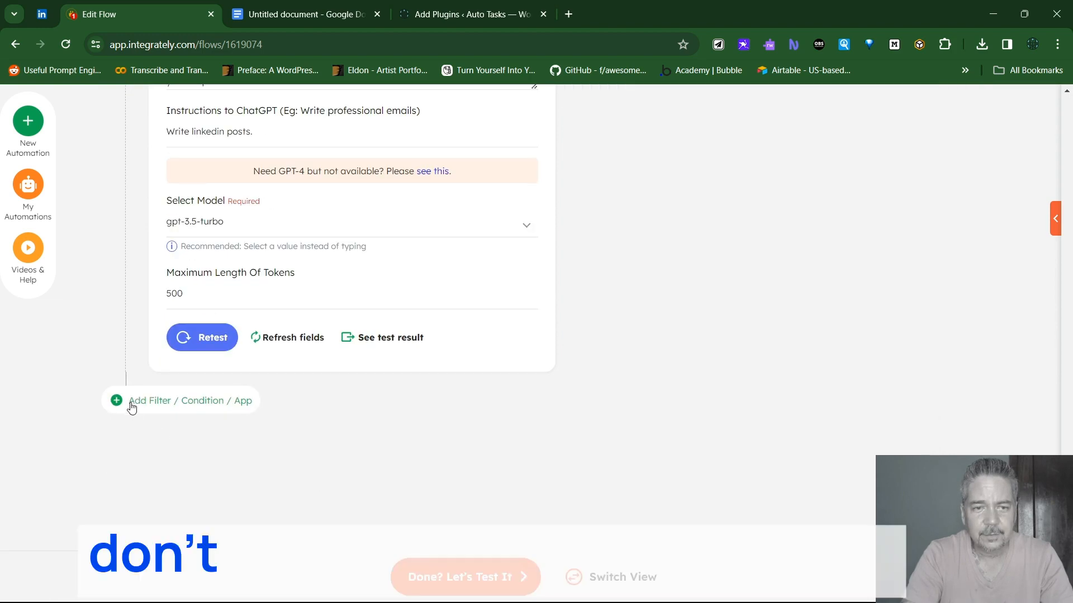
Add LinkedIn's Create share update action as the step following ChatGPT's Get response.
{"action": "left_click", "coordinate": [243, 408]}
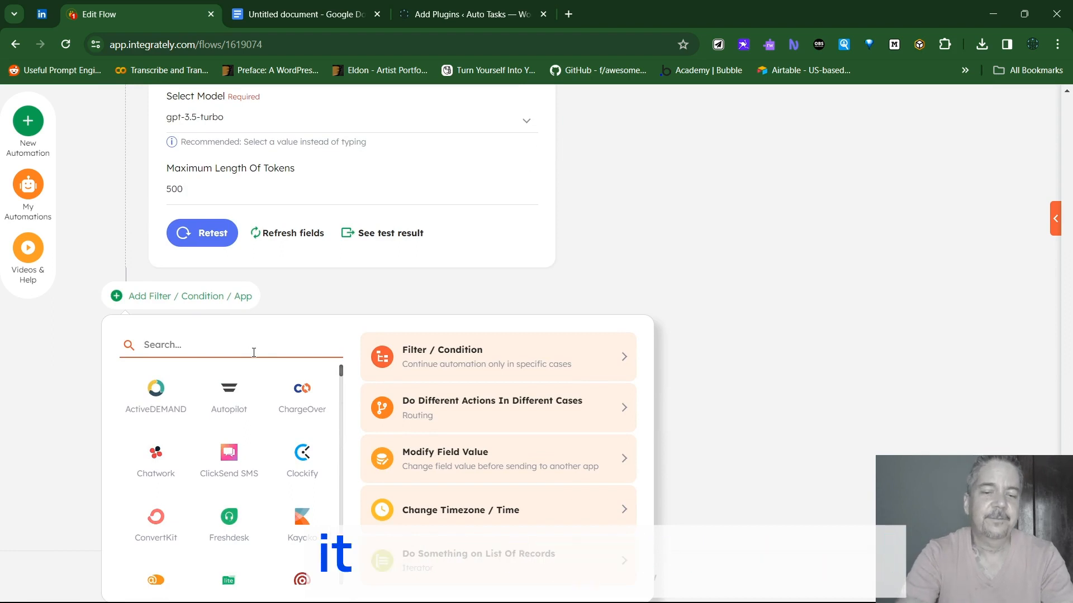
{"action": "type", "text": "linkedi"}
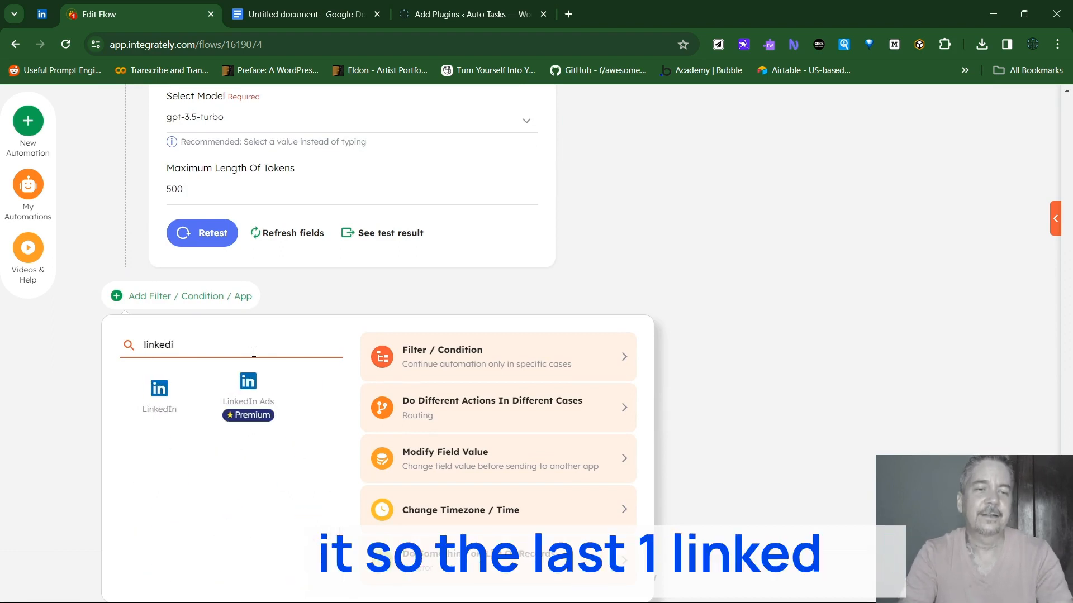
{"action": "left_click", "coordinate": [171, 394]}
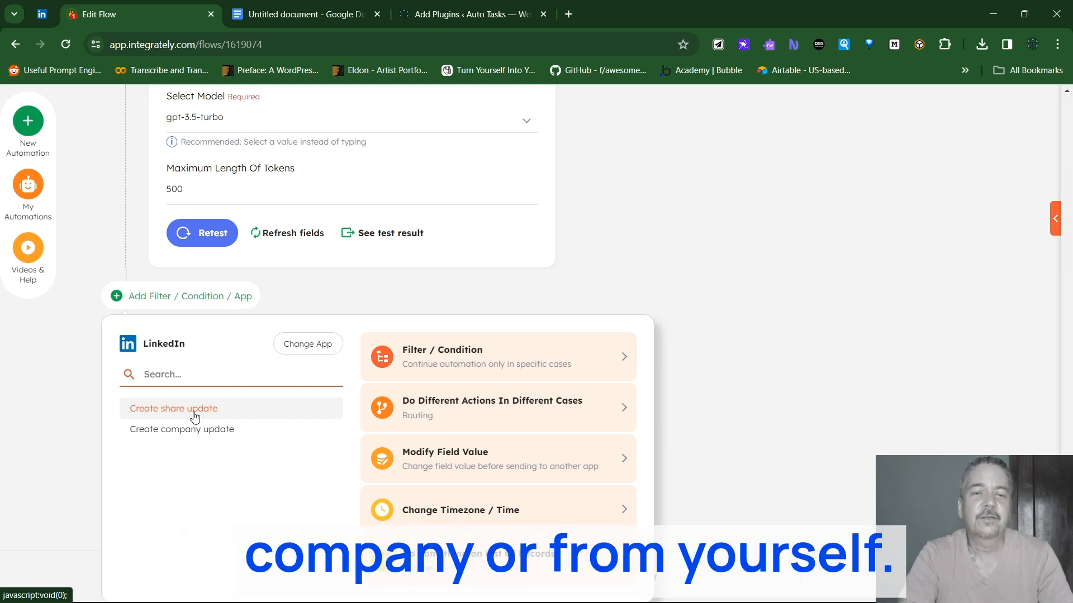
{"action": "left_click", "coordinate": [193, 411]}
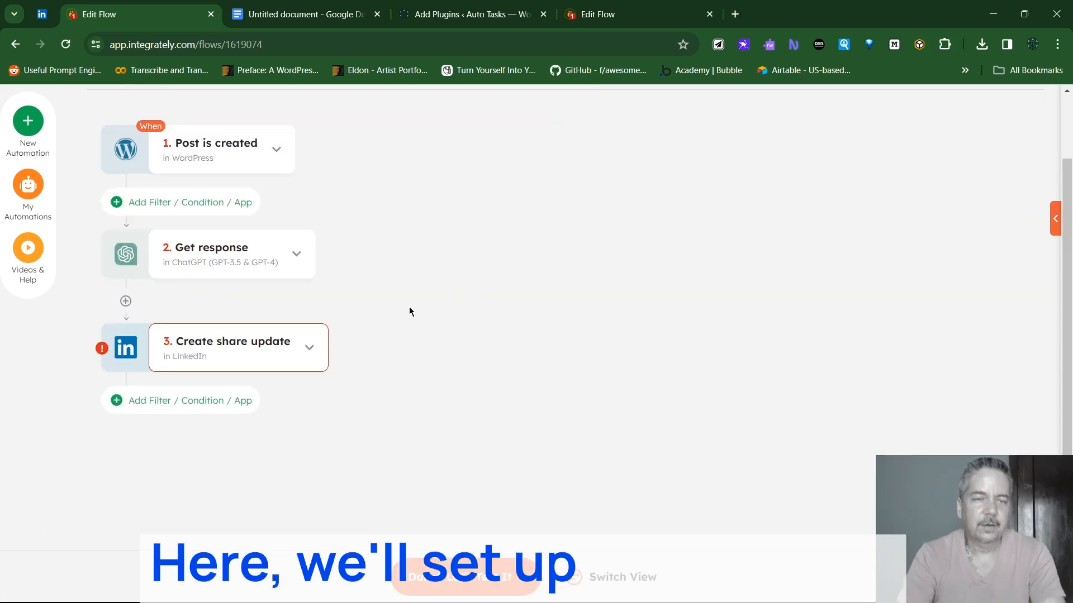
Map the ChatGPT Response field into the Comment of LinkedIn's Create share update and check the Select Visible To options.
{"action": "left_click", "coordinate": [309, 349]}
{"action": "scroll", "coordinate": [421, 346], "scroll_direction": "down", "scroll_amount": 4}
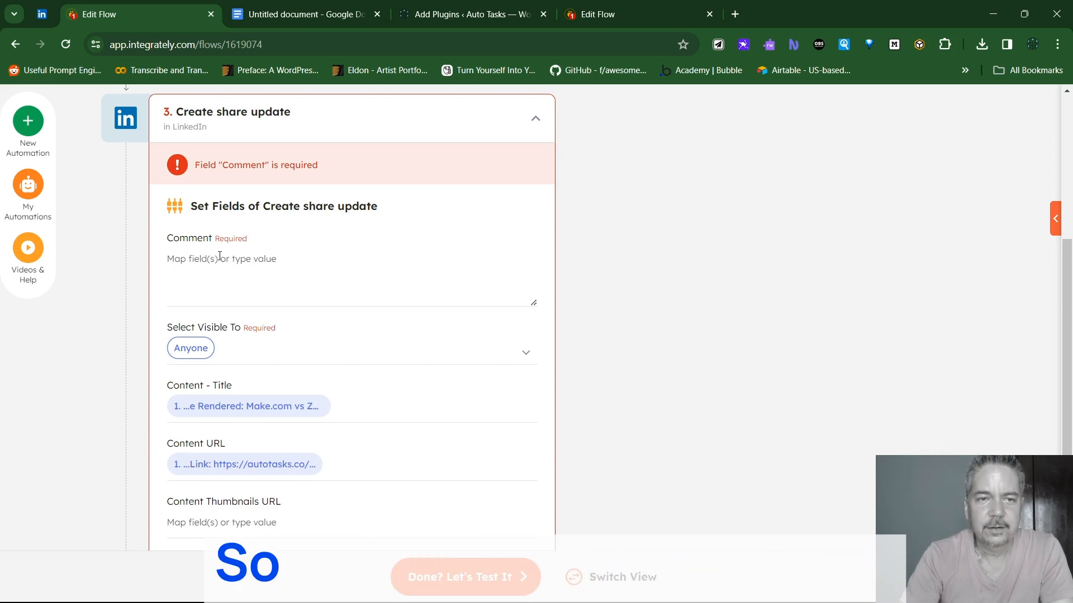
{"action": "left_click", "coordinate": [202, 259]}
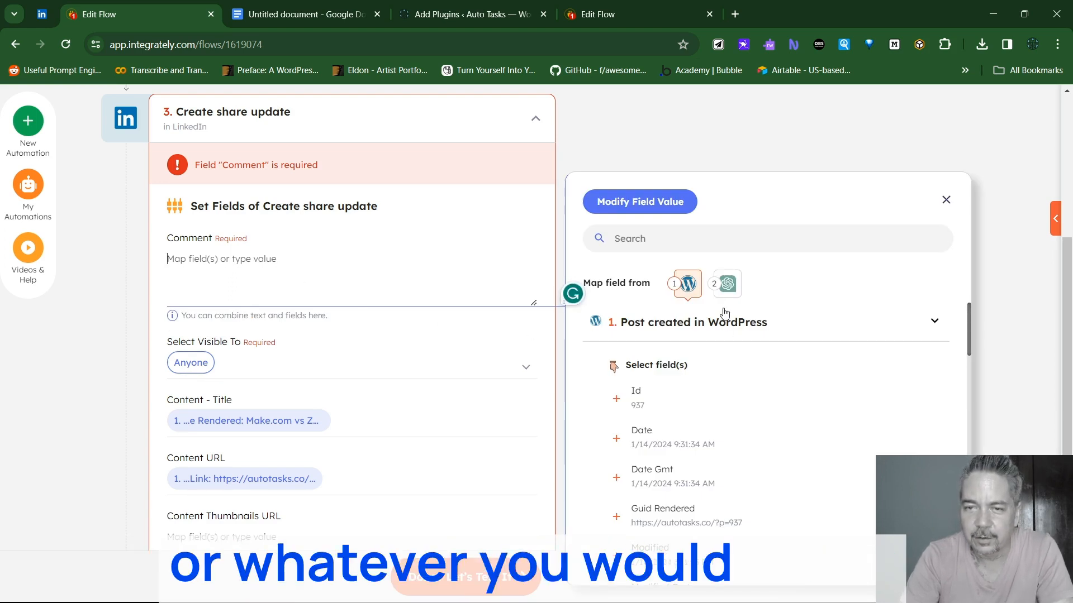
{"action": "left_click", "coordinate": [727, 283]}
{"action": "mouse_move", "coordinate": [773, 461]}
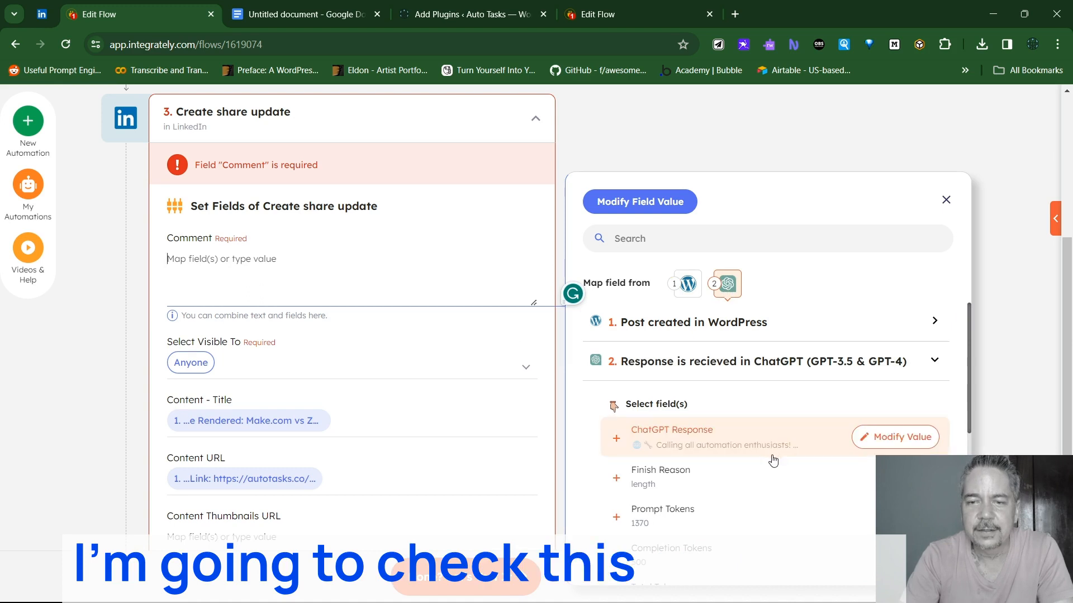
{"action": "left_click", "coordinate": [699, 440]}
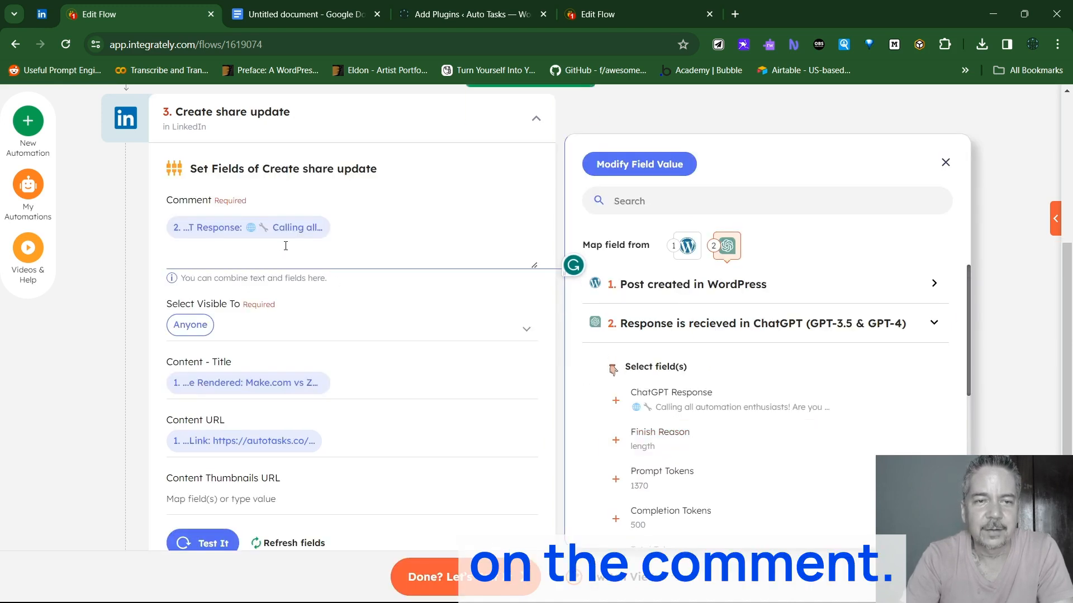
{"action": "left_click", "coordinate": [262, 324]}
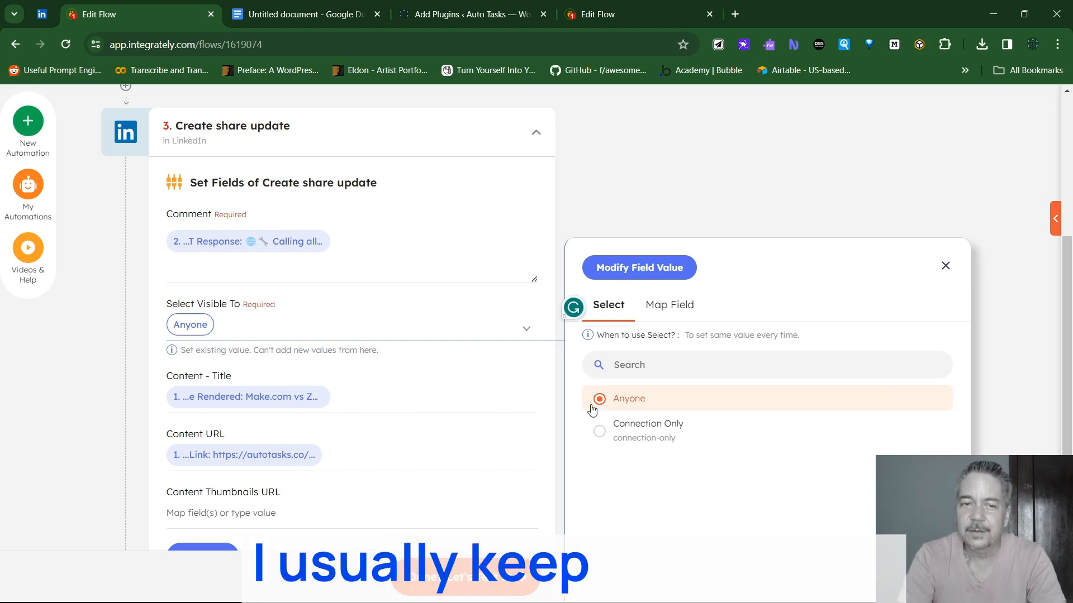
{"action": "scroll", "coordinate": [416, 326], "scroll_direction": "down", "scroll_amount": 2}
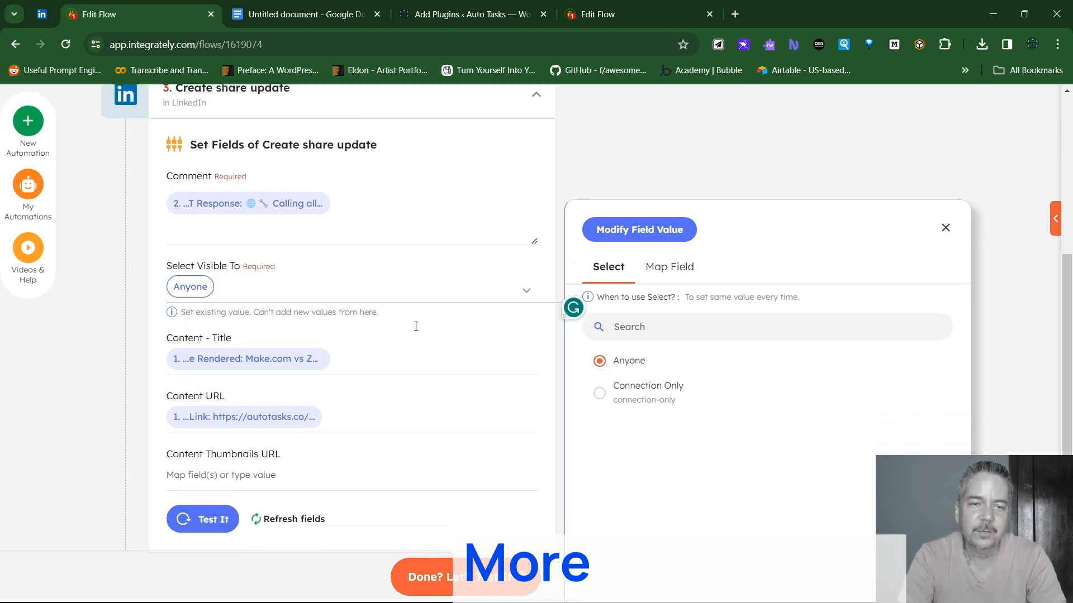
Clear the mapped values from the Content - Title and Content URL fields of LinkedIn's Create share update.
{"action": "left_click", "coordinate": [376, 309]}
{"action": "key", "text": "BackSpace"}
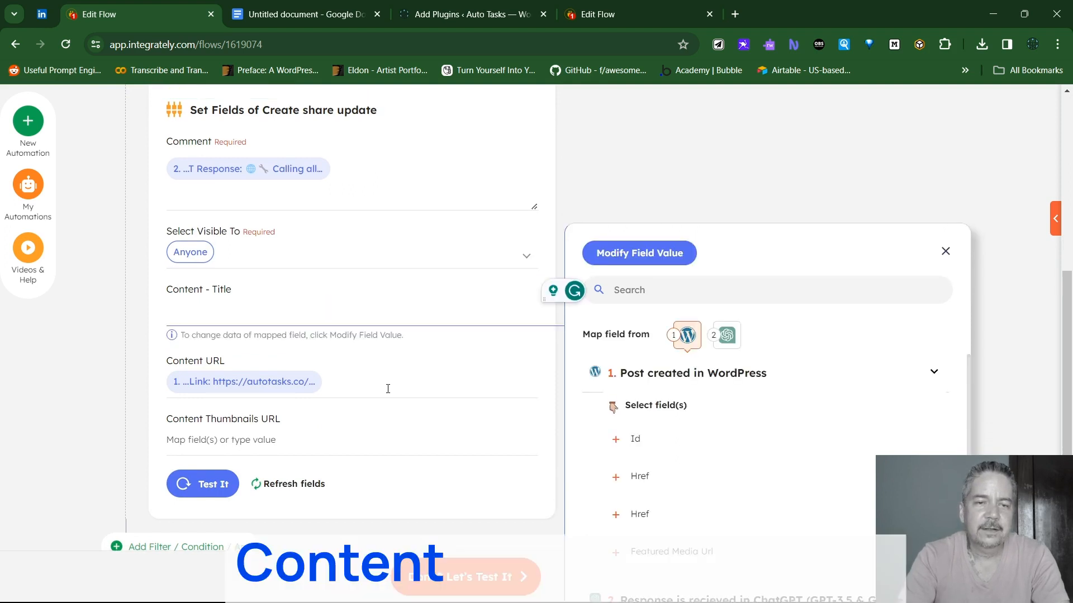
{"action": "left_click", "coordinate": [386, 388]}
{"action": "key", "text": "BackSpace"}
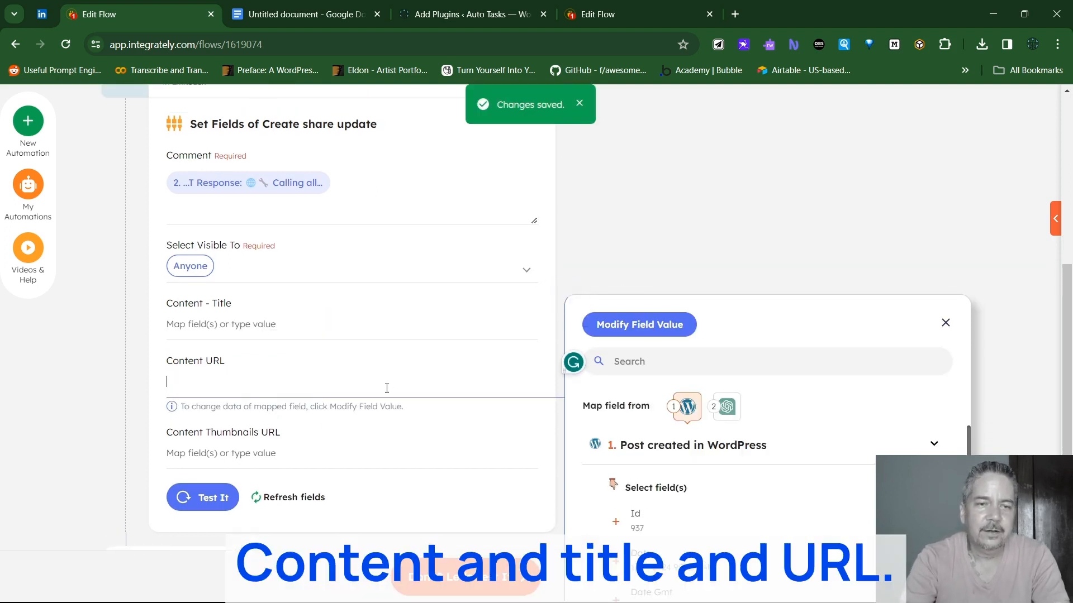
Check the remaining Comment and Select Visible To fields and test the Create share update step.
{"action": "scroll", "coordinate": [386, 388], "scroll_direction": "up", "scroll_amount": 1}
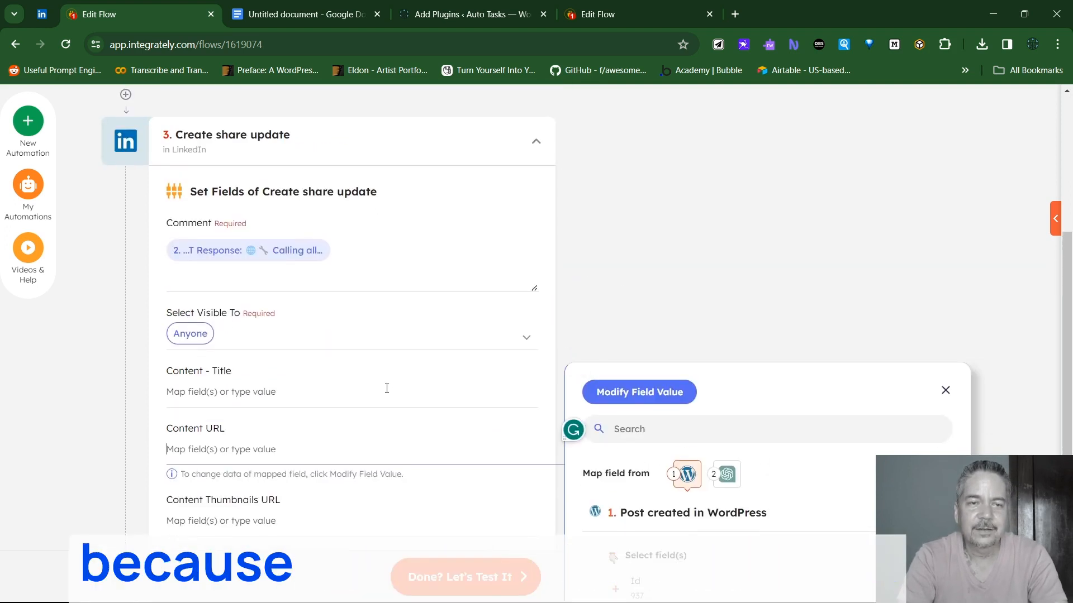
{"action": "scroll", "coordinate": [386, 388], "scroll_direction": "up", "scroll_amount": 1}
{"action": "scroll", "coordinate": [387, 388], "scroll_direction": "down", "scroll_amount": 1}
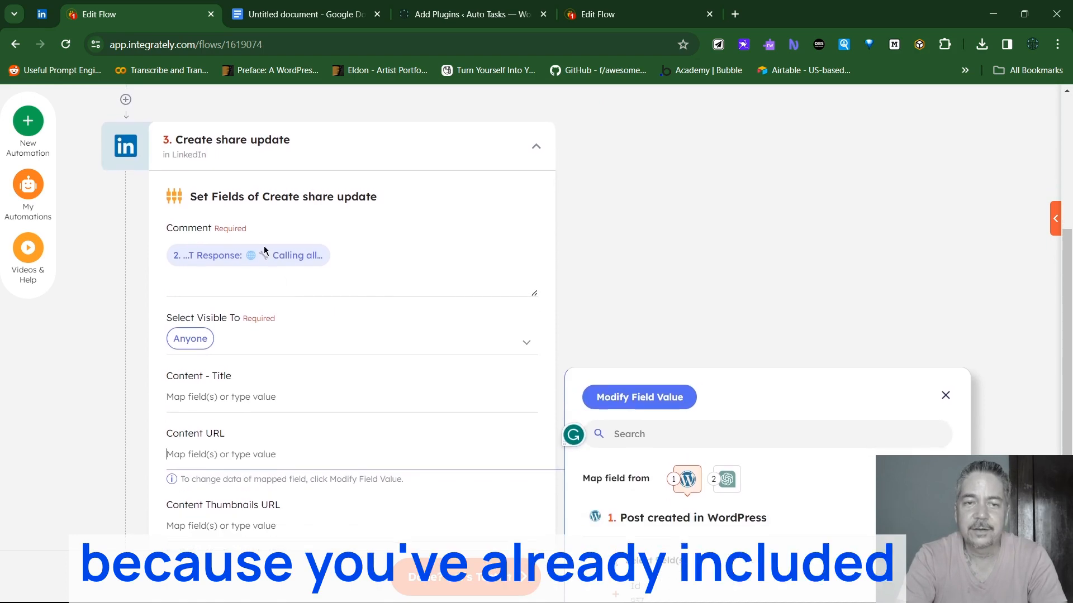
{"action": "scroll", "coordinate": [402, 276], "scroll_direction": "down", "scroll_amount": 4}
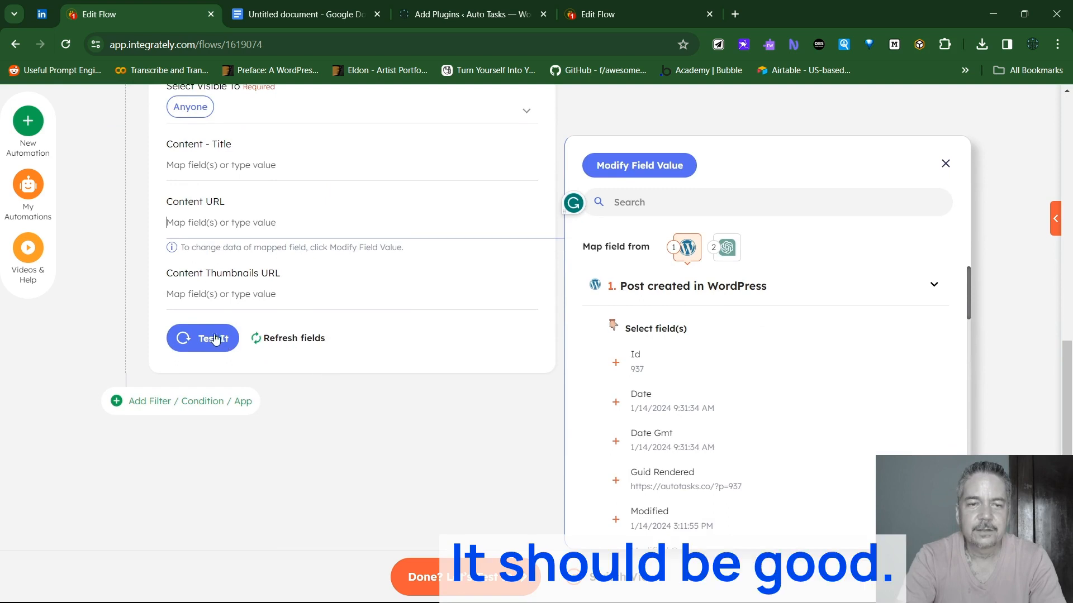
{"action": "left_click", "coordinate": [213, 340]}
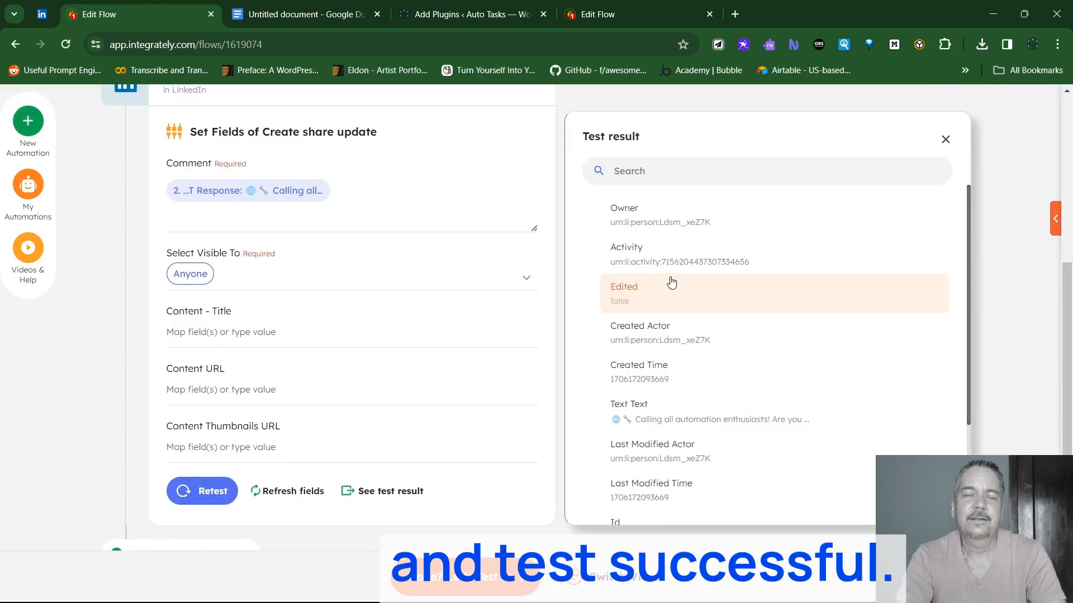
Switch to LinkedIn, open the newly shared automation post from the account's own profile, and read it through.
{"action": "left_click", "coordinate": [44, 19]}
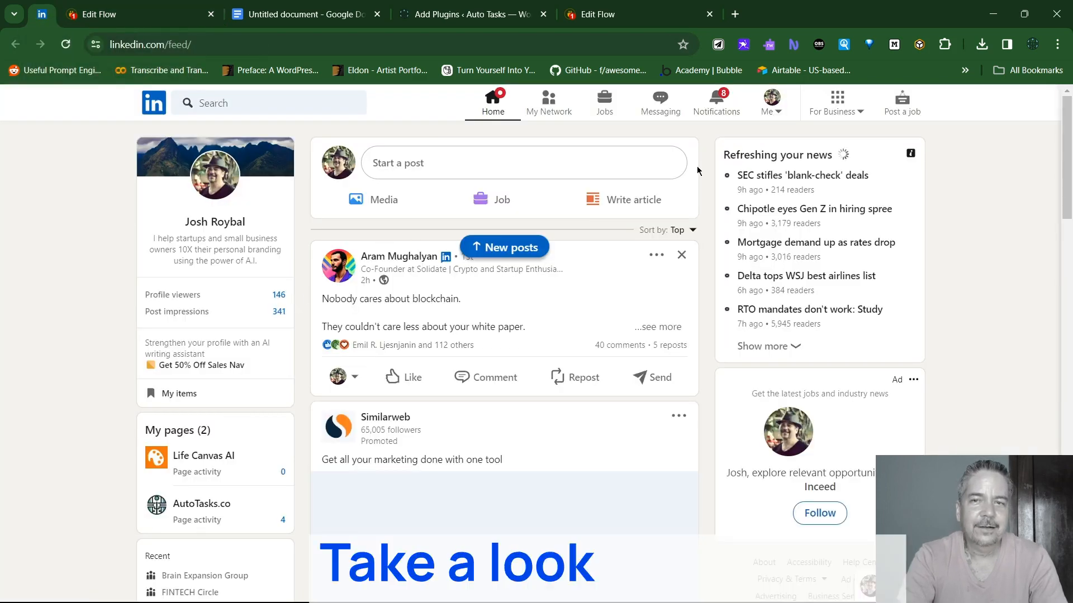
{"action": "left_click", "coordinate": [772, 100]}
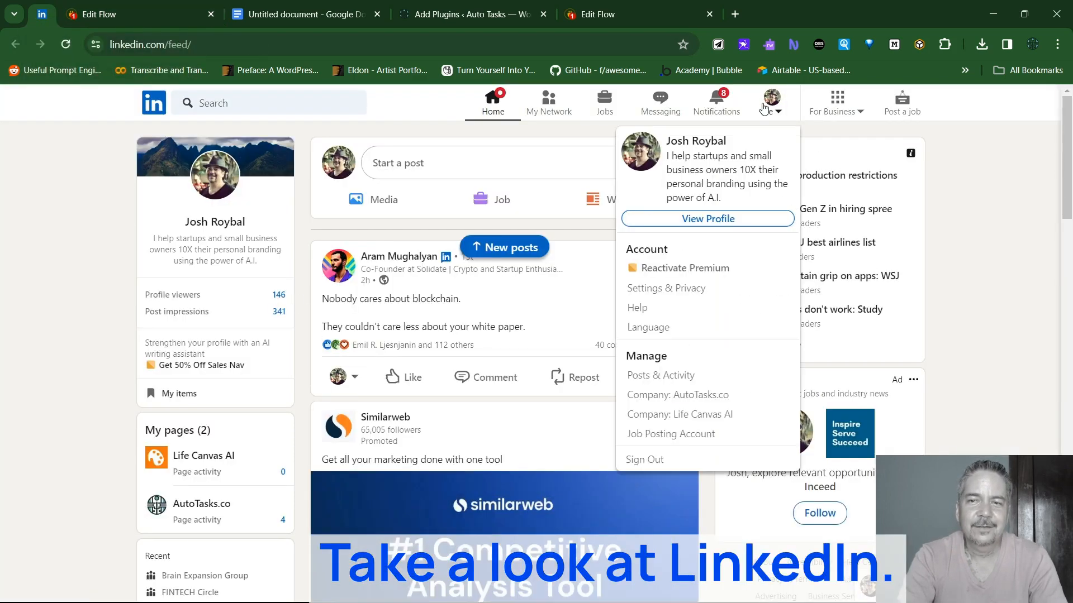
{"action": "left_click", "coordinate": [723, 219]}
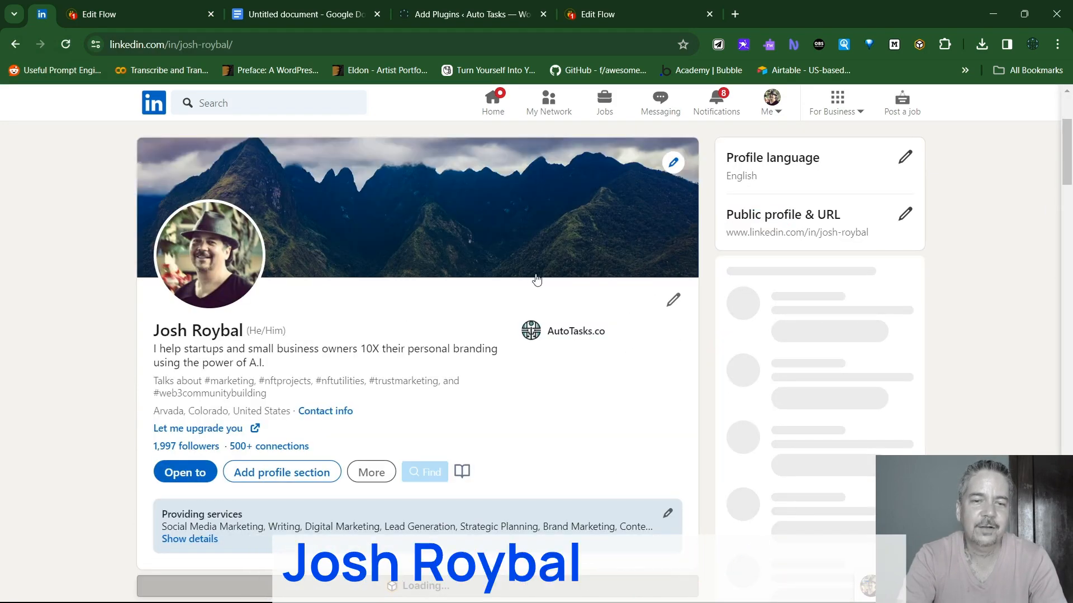
{"action": "scroll", "coordinate": [535, 277], "scroll_direction": "down", "scroll_amount": 15}
{"action": "left_click", "coordinate": [657, 391]}
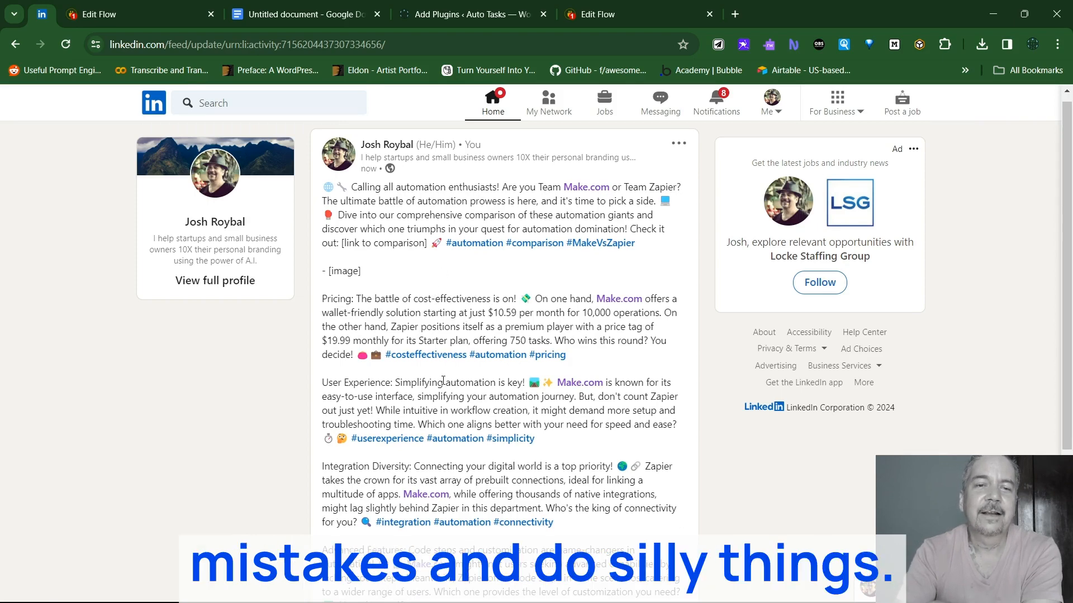
{"action": "scroll", "coordinate": [443, 380], "scroll_direction": "down", "scroll_amount": 4}
{"action": "scroll", "coordinate": [443, 380], "scroll_direction": "up", "scroll_amount": 4}
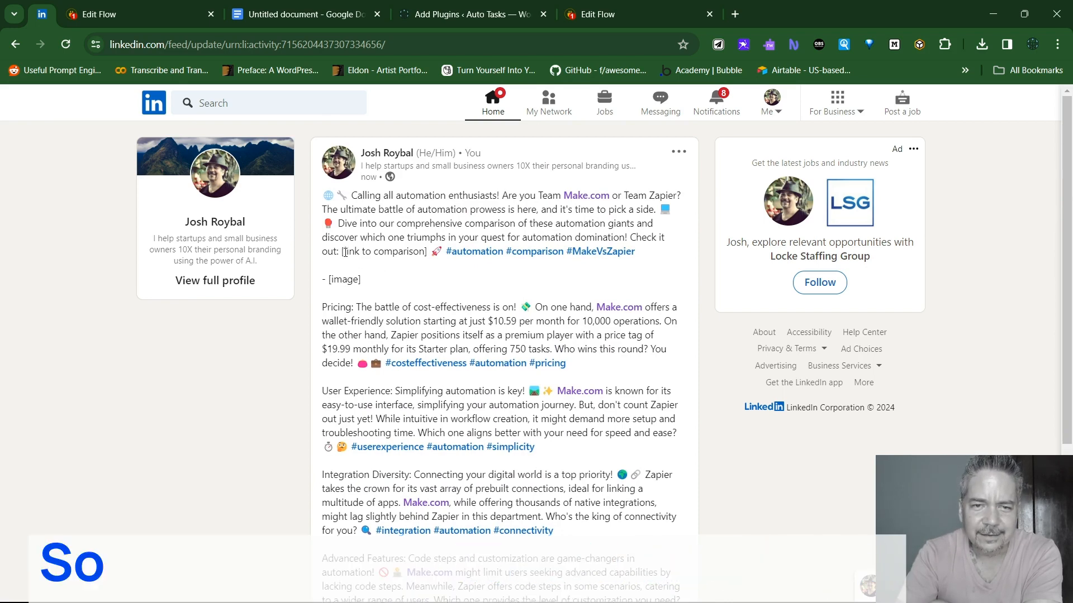
Permanently delete the test post about Make.com and Zapier from LinkedIn.
{"action": "scroll", "coordinate": [500, 335], "scroll_direction": "down", "scroll_amount": 2}
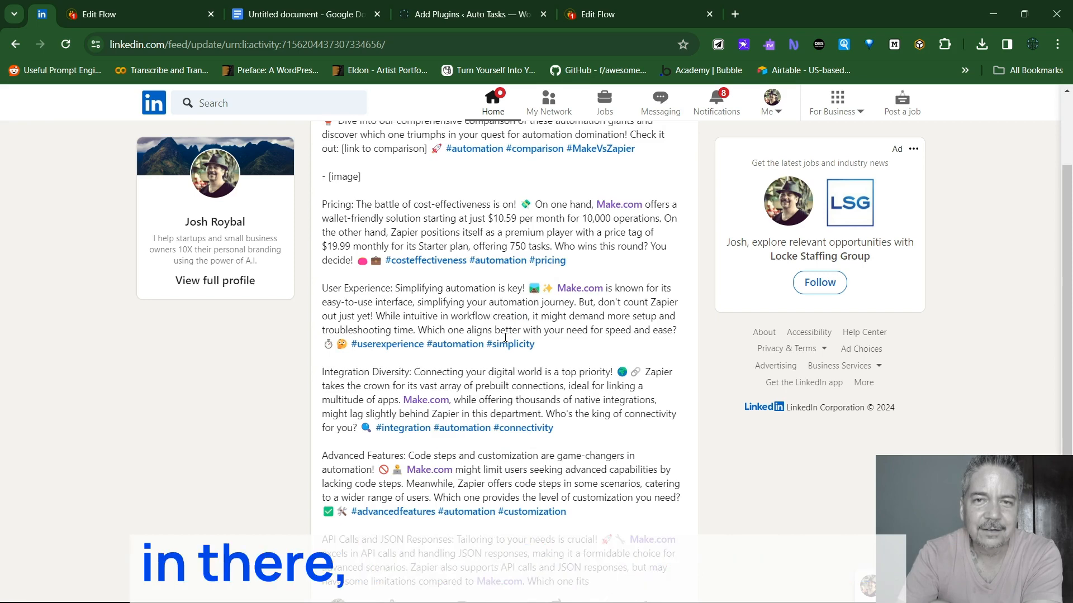
{"action": "scroll", "coordinate": [651, 217], "scroll_direction": "up", "scroll_amount": 2}
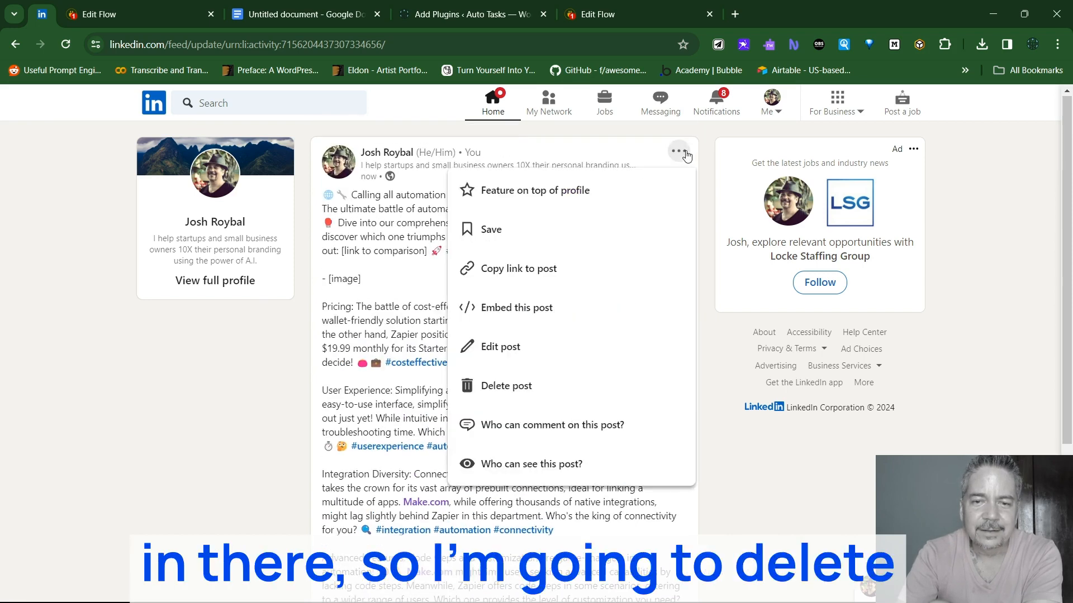
{"action": "left_click", "coordinate": [544, 386]}
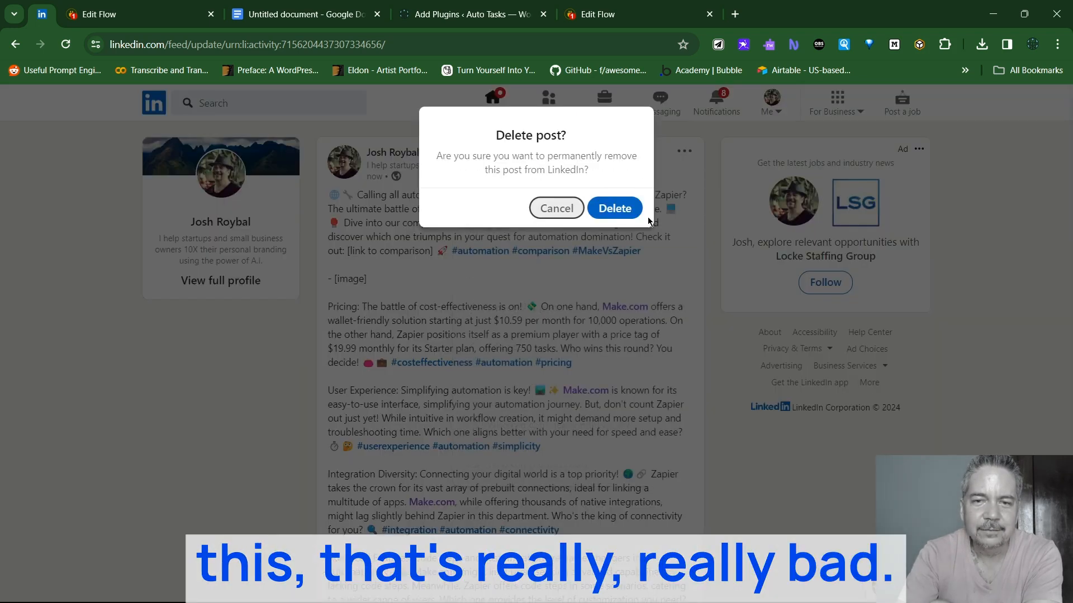
{"action": "left_click", "coordinate": [615, 209]}
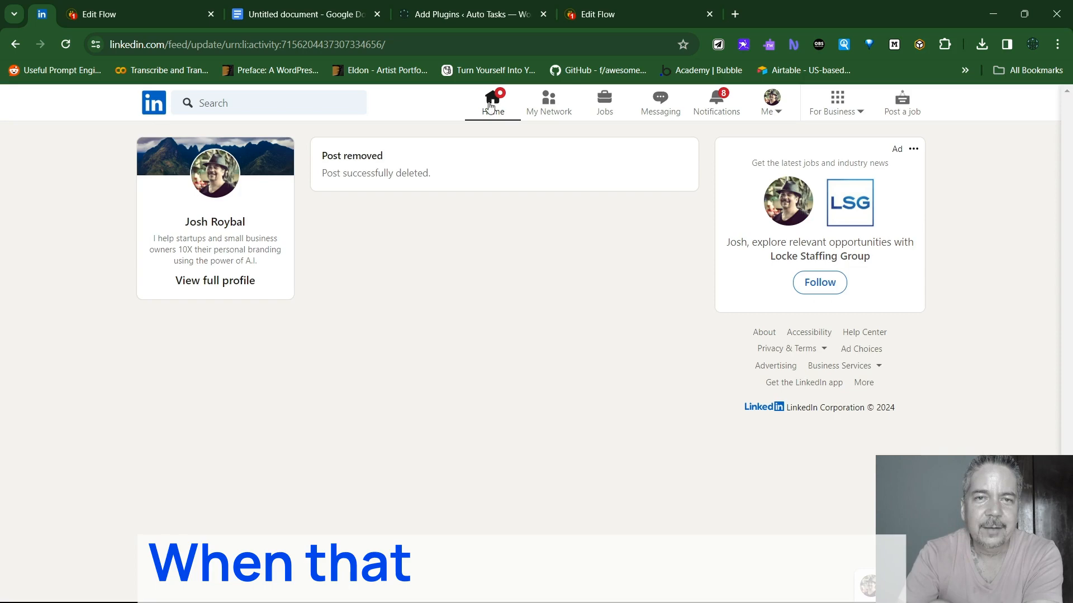
Return to the Integrately flow being built and collapse its Create share update step.
{"action": "left_click", "coordinate": [440, 17]}
{"action": "left_click", "coordinate": [157, 16]}
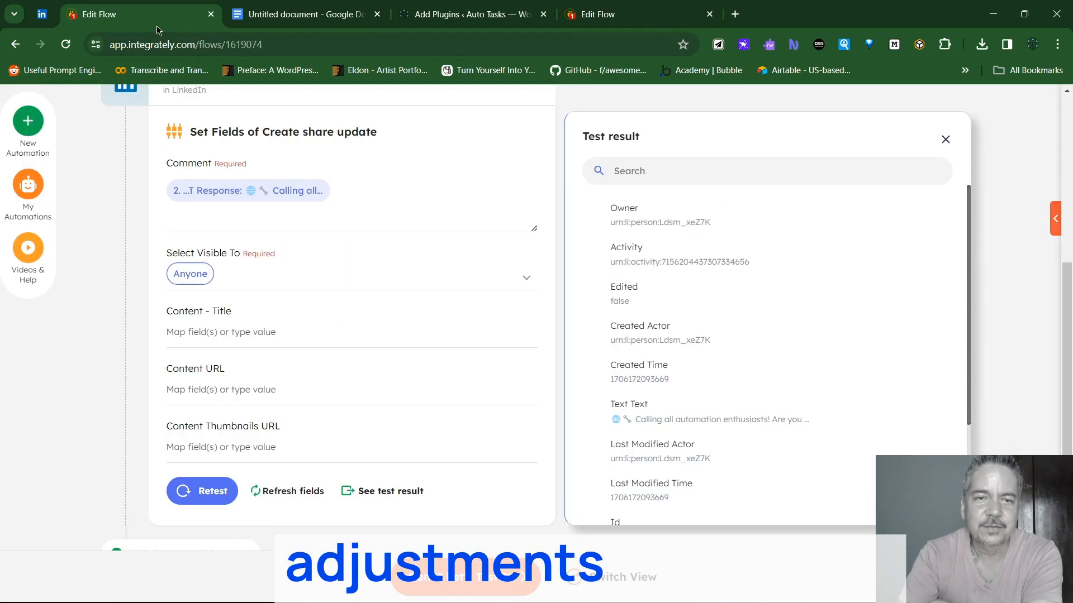
{"action": "scroll", "coordinate": [391, 313], "scroll_direction": "up", "scroll_amount": 3}
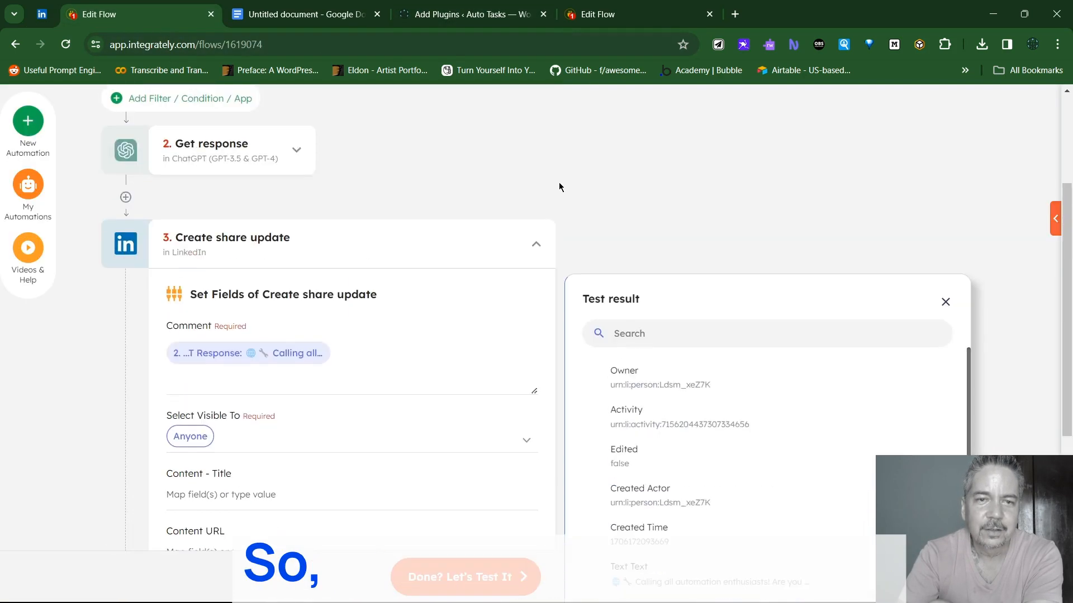
{"action": "left_click", "coordinate": [535, 245]}
{"action": "scroll", "coordinate": [534, 248], "scroll_direction": "up", "scroll_amount": 2}
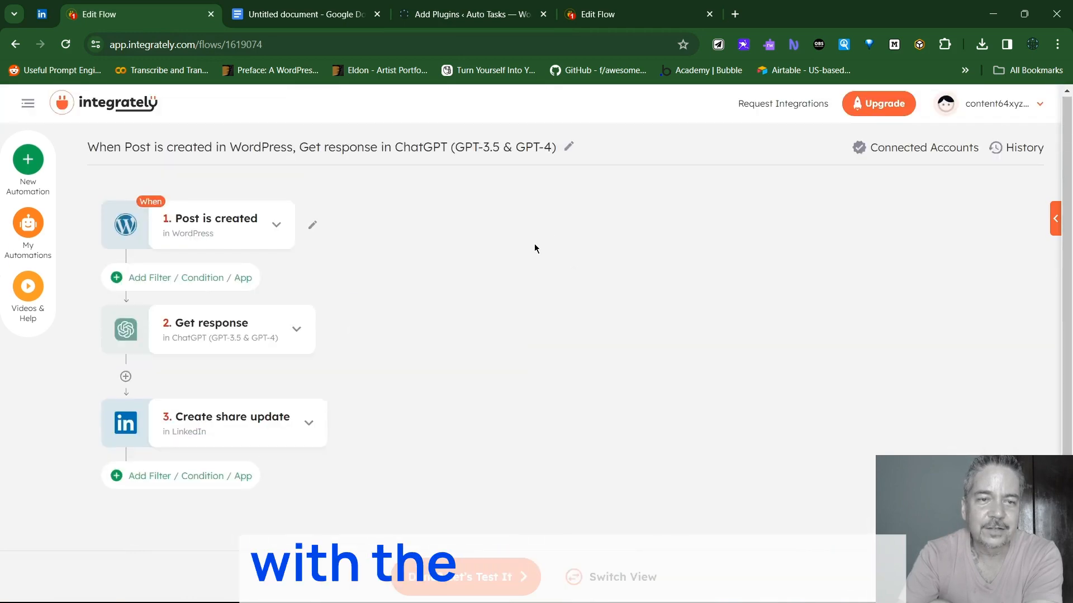
Expand ChatGPT's Get response step and change its Select Model value to gpt-4.
{"action": "left_click", "coordinate": [296, 330]}
{"action": "scroll", "coordinate": [299, 337], "scroll_direction": "down", "scroll_amount": 5}
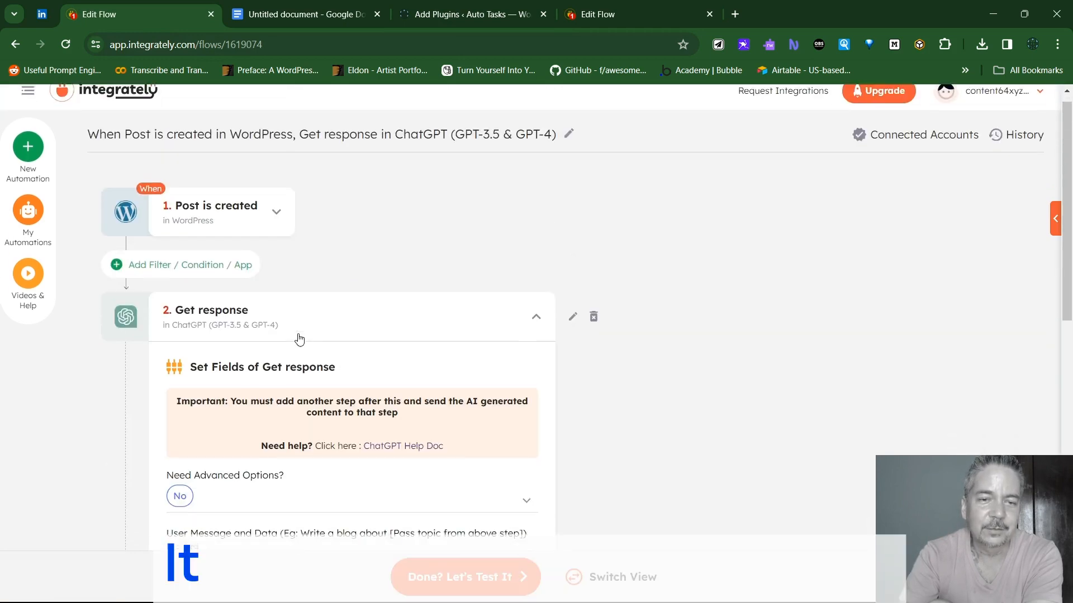
{"action": "scroll", "coordinate": [297, 334], "scroll_direction": "down", "scroll_amount": 3}
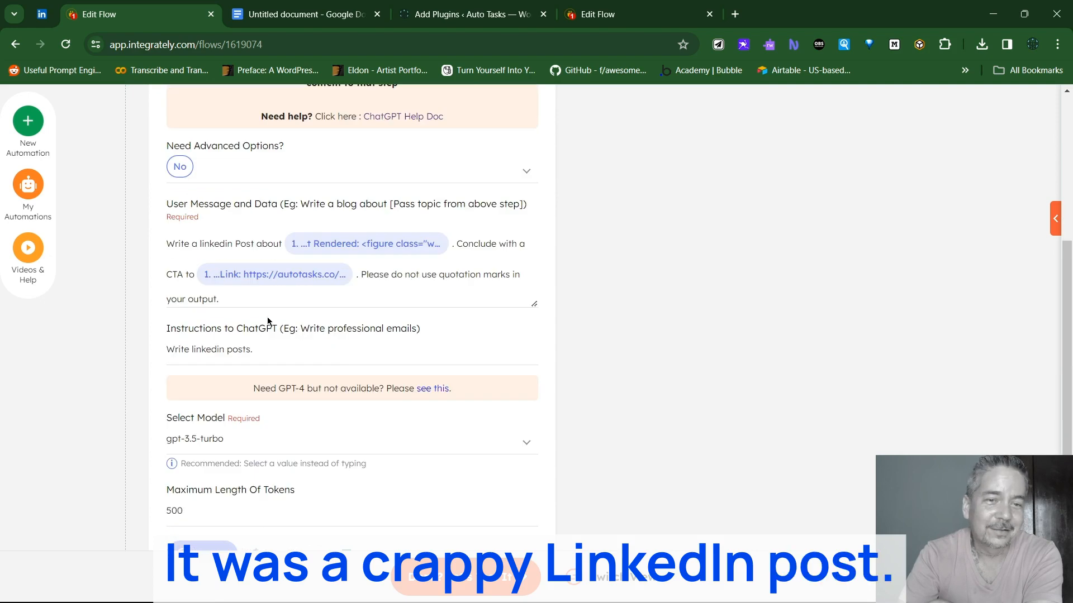
{"action": "left_click", "coordinate": [245, 314]}
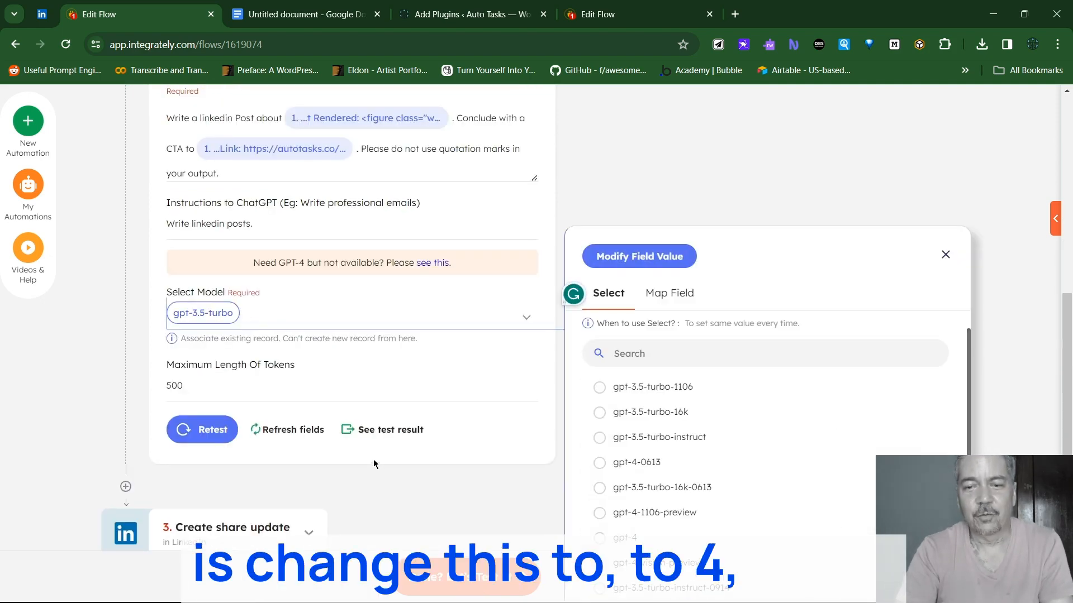
{"action": "scroll", "coordinate": [677, 444], "scroll_direction": "down", "scroll_amount": 1}
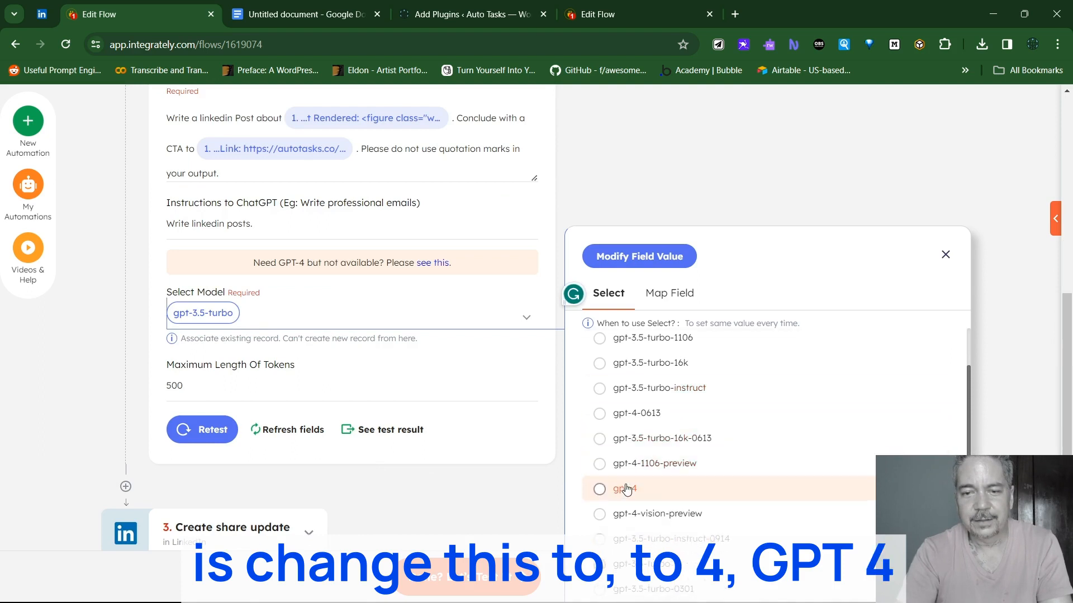
{"action": "left_click", "coordinate": [600, 490]}
{"action": "scroll", "coordinate": [383, 329], "scroll_direction": "up", "scroll_amount": 3}
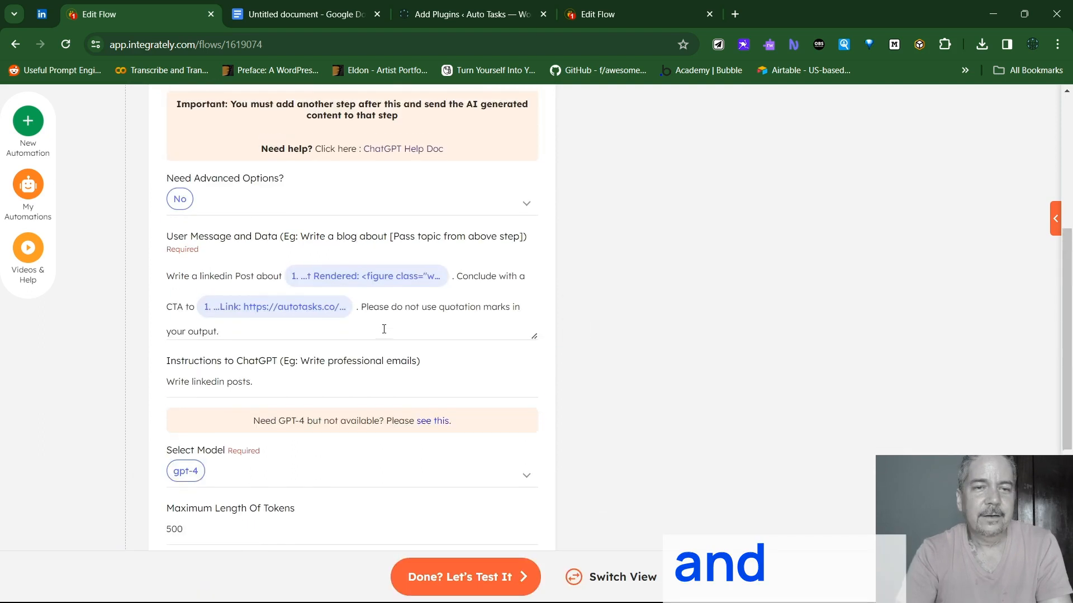
Switch to the other Integrately flow, collapse its Create share update step, and expand its ChatGPT Get response step.
{"action": "left_click", "coordinate": [626, 17]}
{"action": "scroll", "coordinate": [519, 247], "scroll_direction": "down", "scroll_amount": 3}
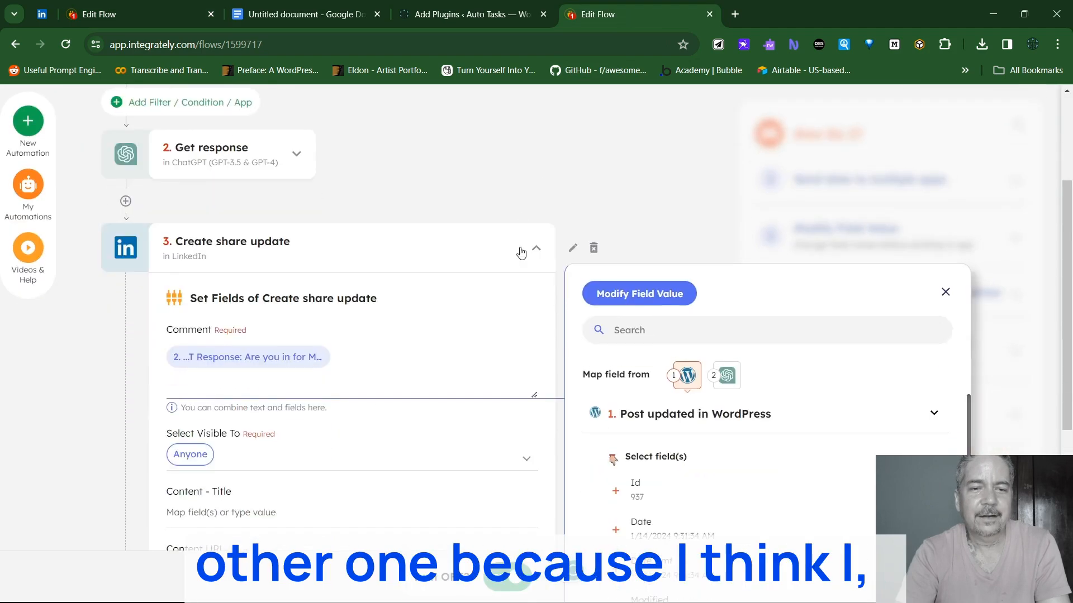
{"action": "scroll", "coordinate": [520, 251], "scroll_direction": "down", "scroll_amount": 2}
{"action": "scroll", "coordinate": [521, 252], "scroll_direction": "up", "scroll_amount": 4}
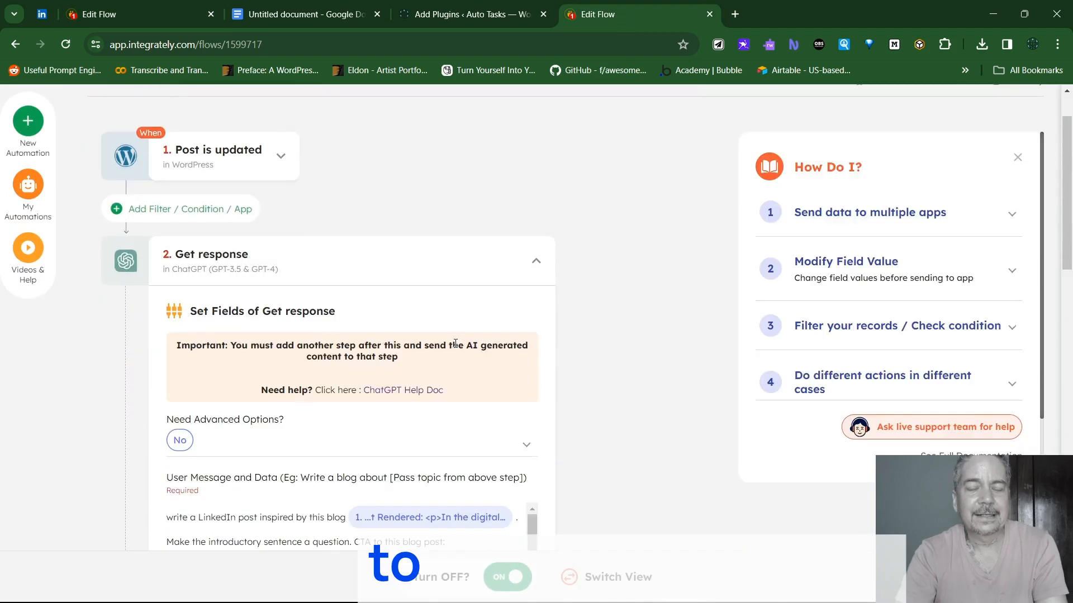
{"action": "scroll", "coordinate": [454, 344], "scroll_direction": "down", "scroll_amount": 5}
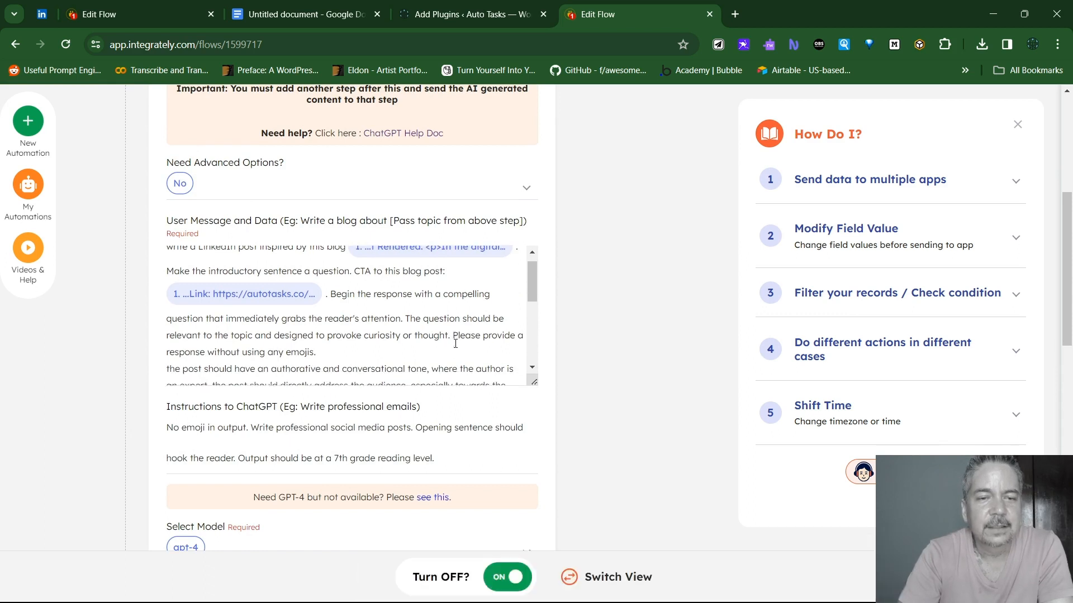
Read through the whole User Message and Data prompt, from the blog content and link fields to the list of banned words.
{"action": "scroll", "coordinate": [455, 344], "scroll_direction": "down", "scroll_amount": 1}
{"action": "scroll", "coordinate": [429, 345], "scroll_direction": "up", "scroll_amount": 1}
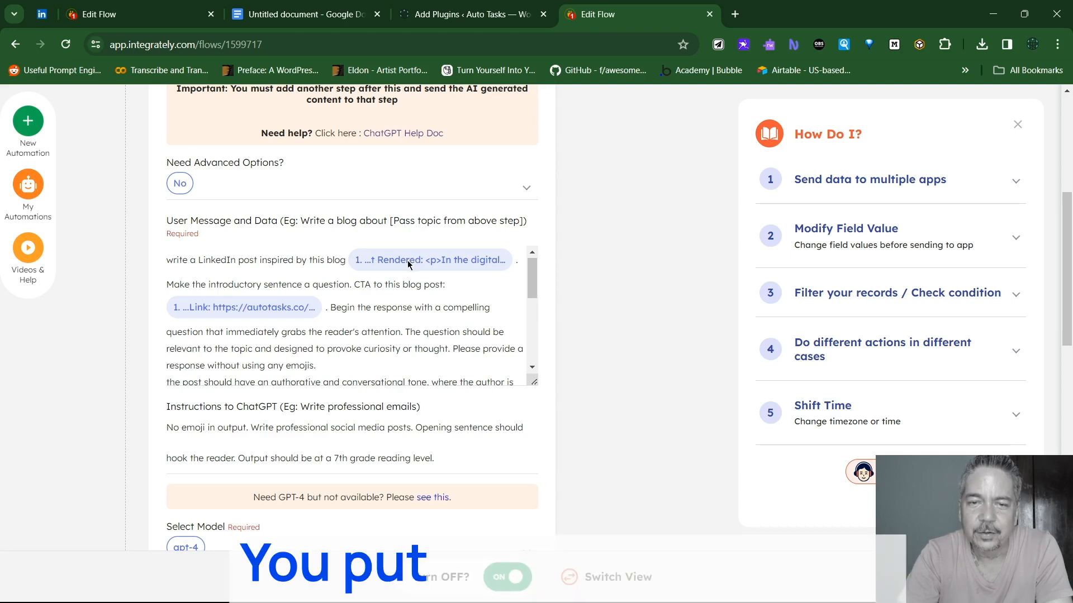
{"action": "mouse_move", "coordinate": [425, 267]}
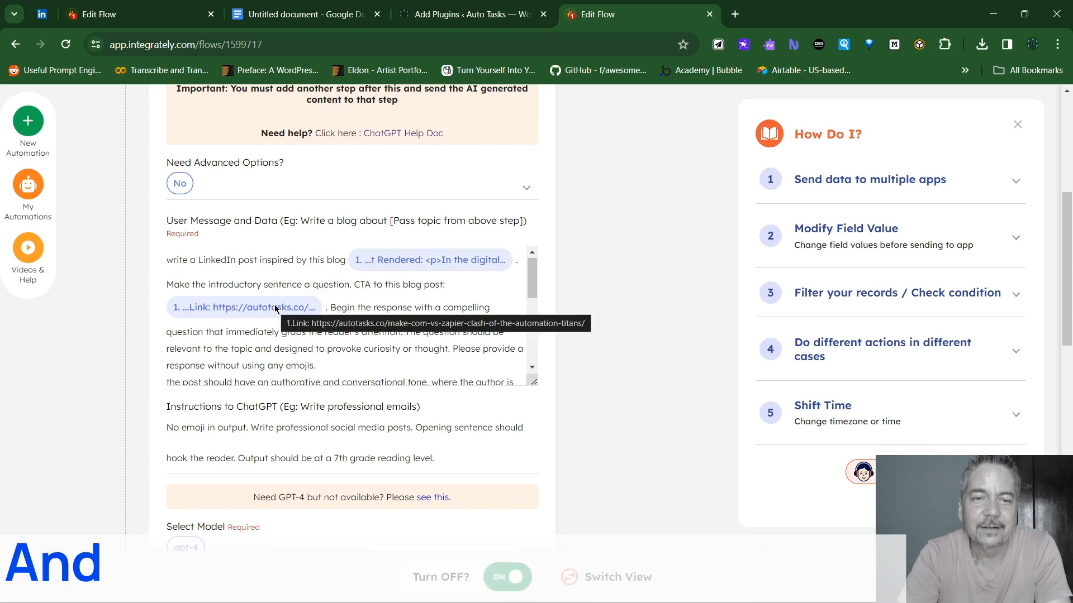
{"action": "scroll", "coordinate": [440, 330], "scroll_direction": "down", "scroll_amount": 2}
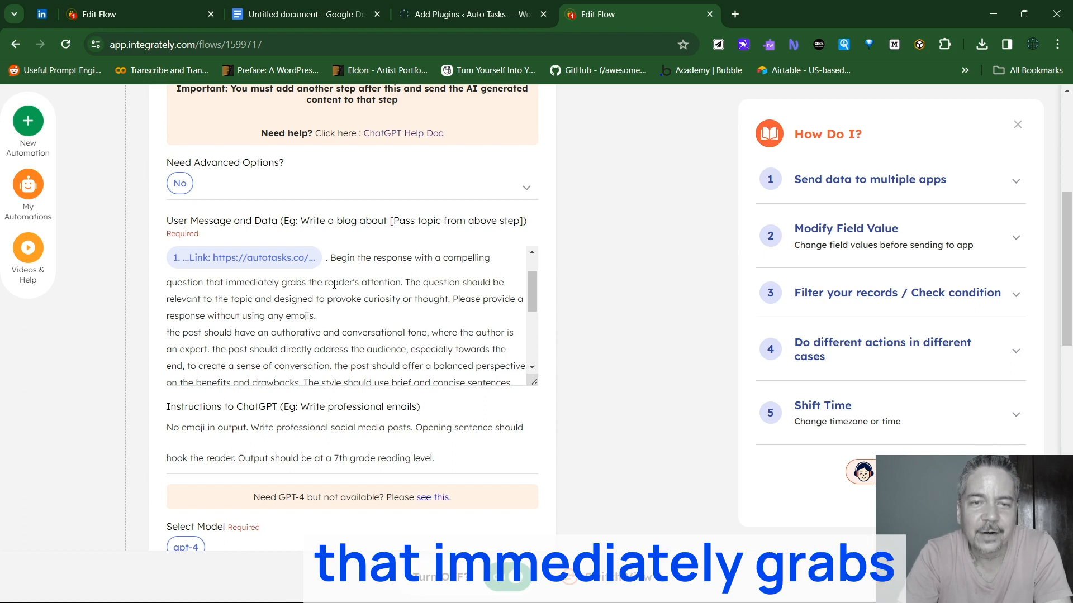
{"action": "scroll", "coordinate": [465, 315], "scroll_direction": "down", "scroll_amount": 1}
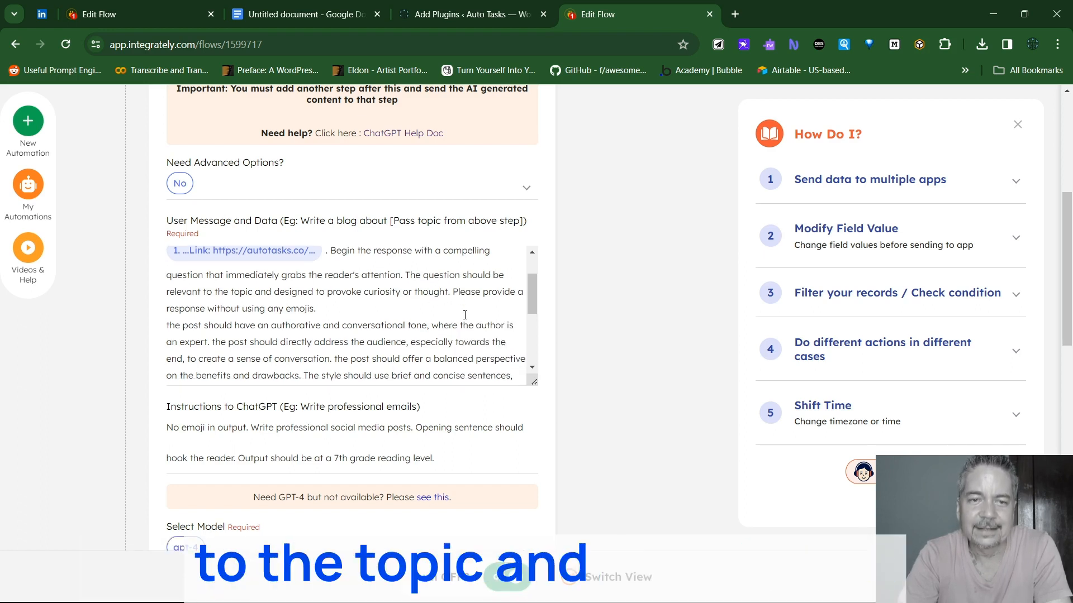
{"action": "scroll", "coordinate": [465, 315], "scroll_direction": "down", "scroll_amount": 1}
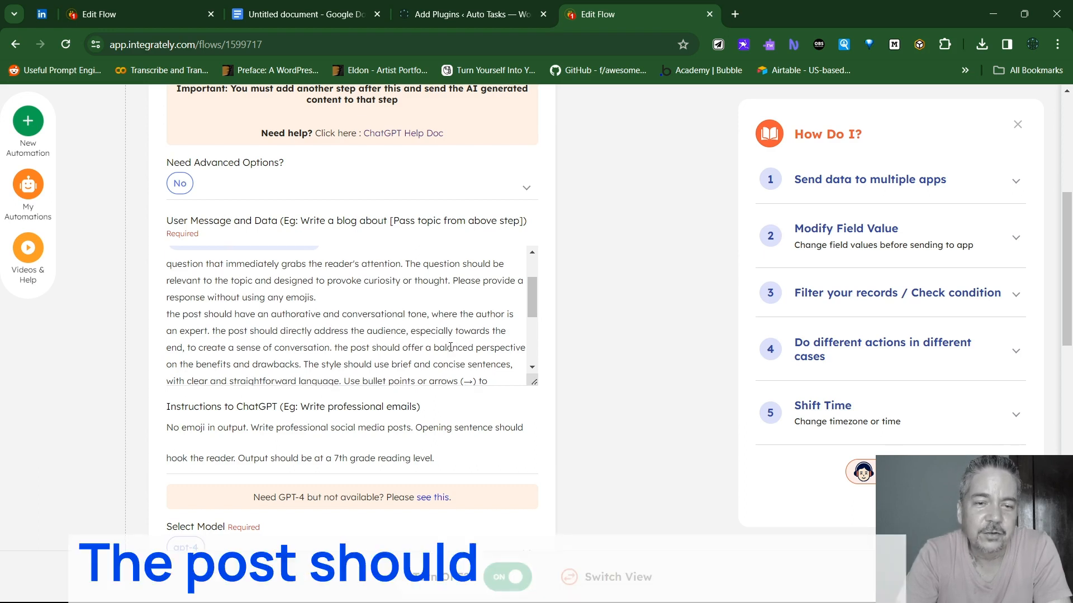
{"action": "scroll", "coordinate": [456, 343], "scroll_direction": "down", "scroll_amount": 1}
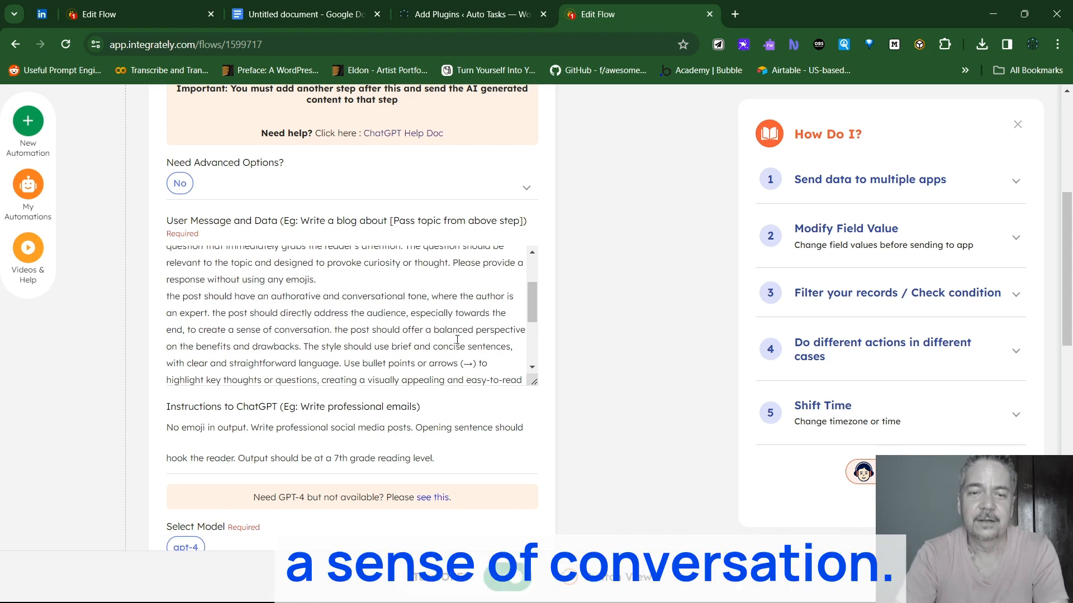
{"action": "scroll", "coordinate": [457, 339], "scroll_direction": "down", "scroll_amount": 1}
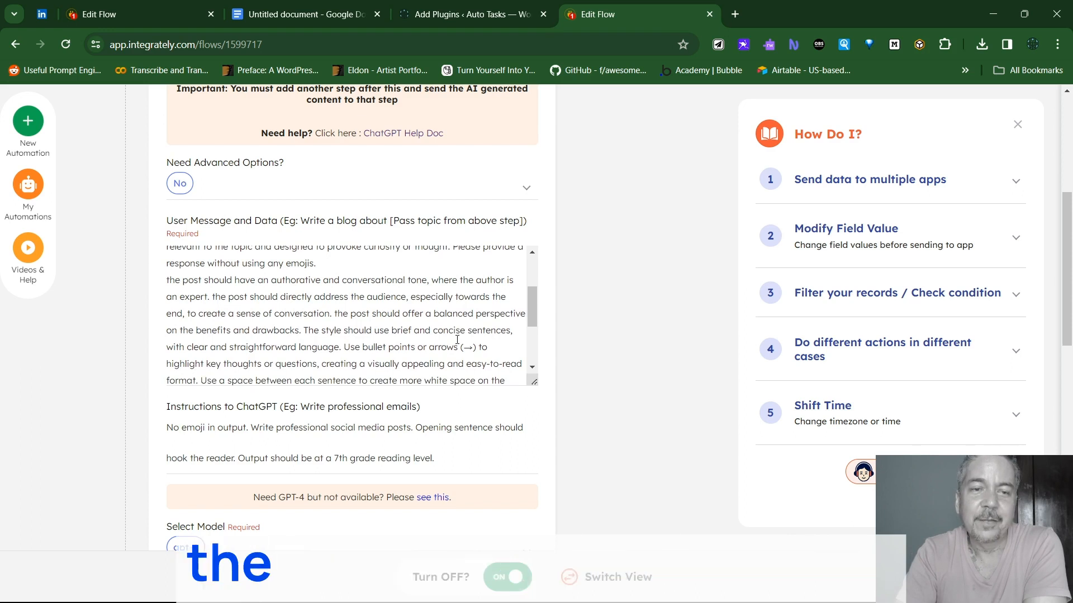
{"action": "scroll", "coordinate": [457, 339], "scroll_direction": "down", "scroll_amount": 1}
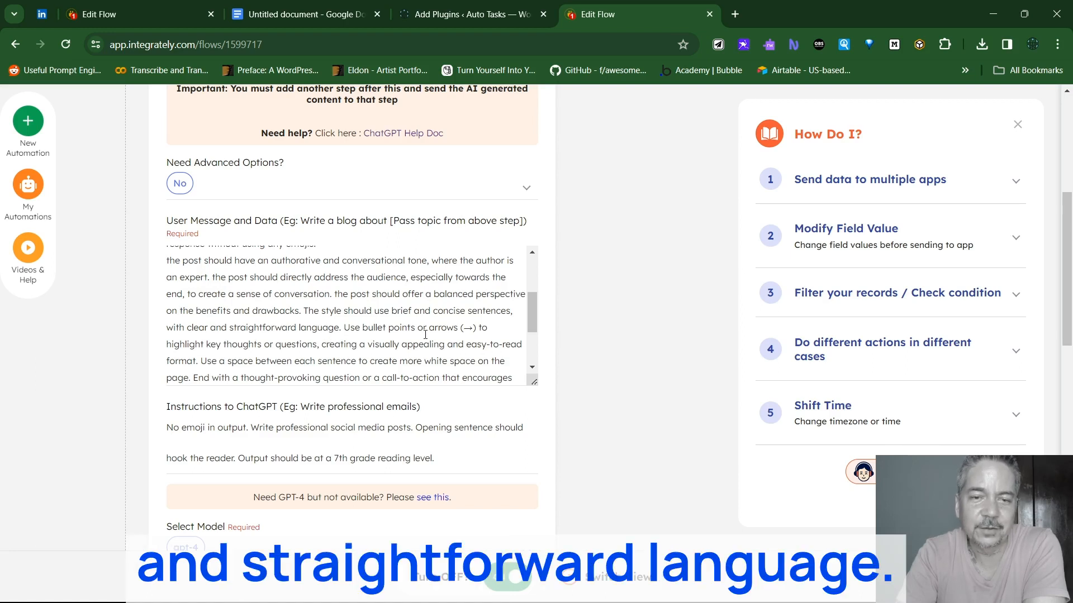
{"action": "scroll", "coordinate": [425, 334], "scroll_direction": "down", "scroll_amount": 1}
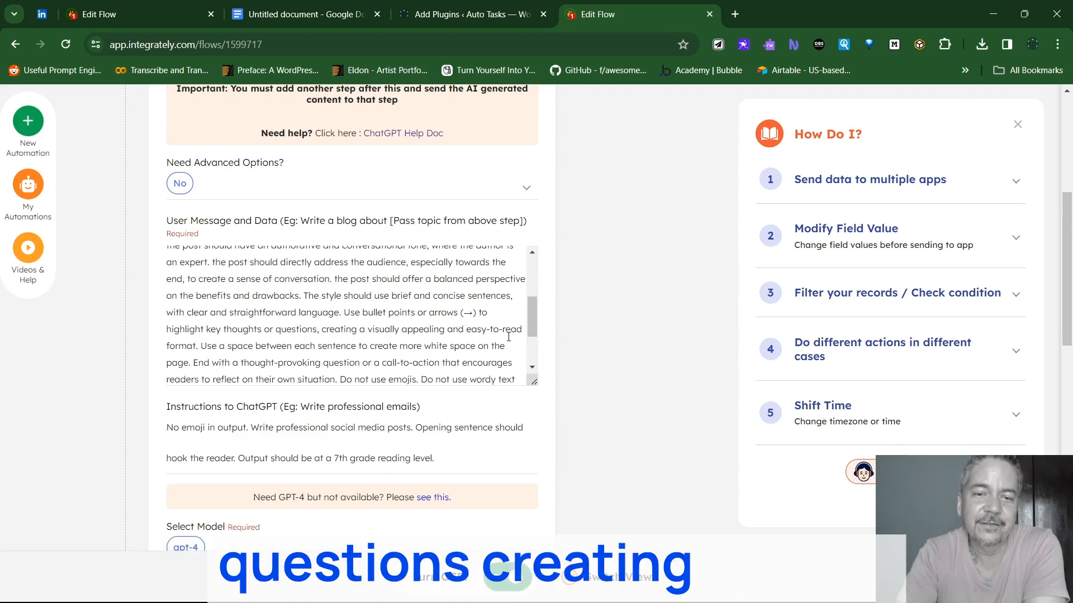
{"action": "scroll", "coordinate": [470, 353], "scroll_direction": "down", "scroll_amount": 5}
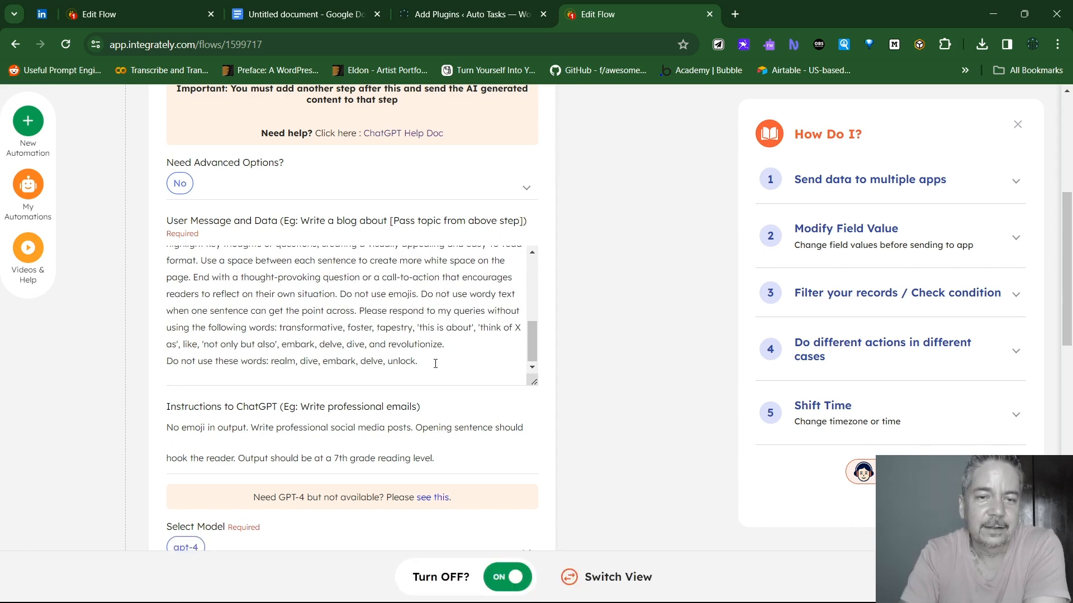
Copy the entire User Message and Data prompt and paste it over the prompt in the other Integrately flow's ChatGPT step.
{"action": "key", "text": "ctrl+a"}
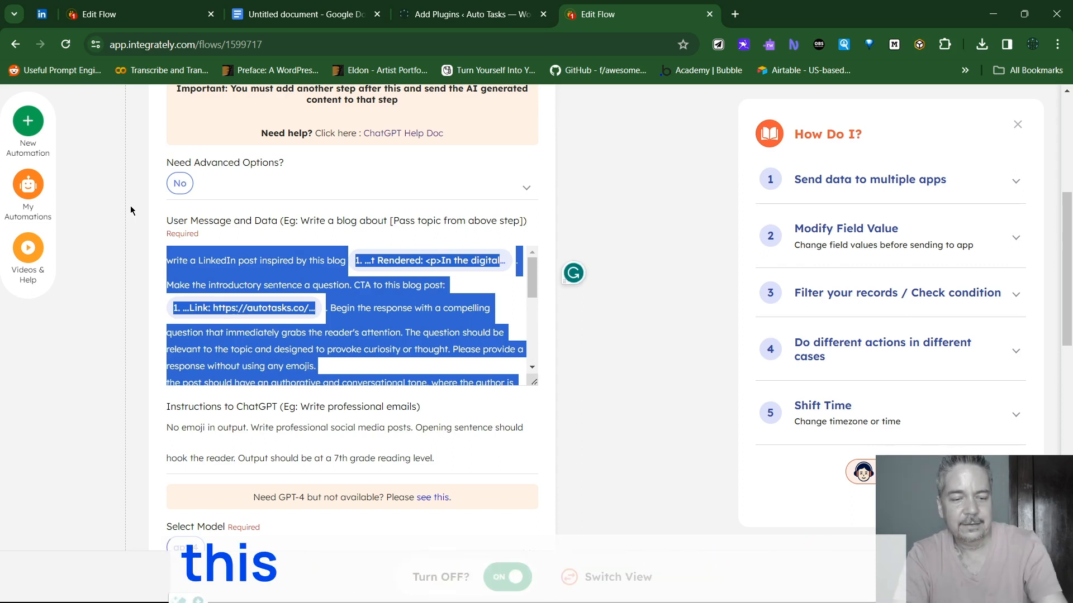
{"action": "left_click", "coordinate": [99, 14]}
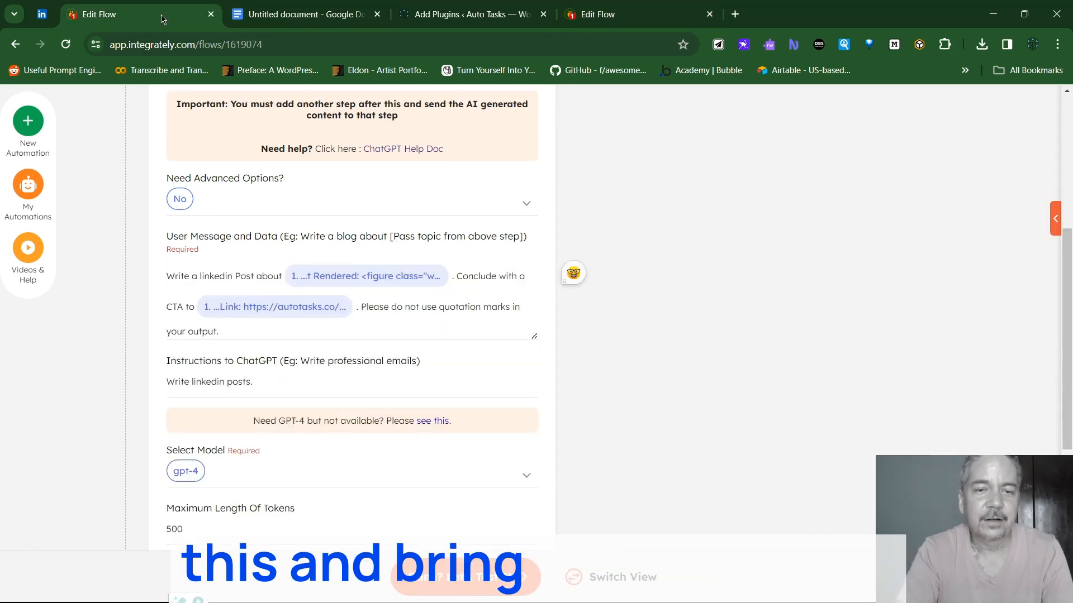
{"action": "left_click", "coordinate": [306, 323]}
{"action": "key", "text": "ctrl+a"}
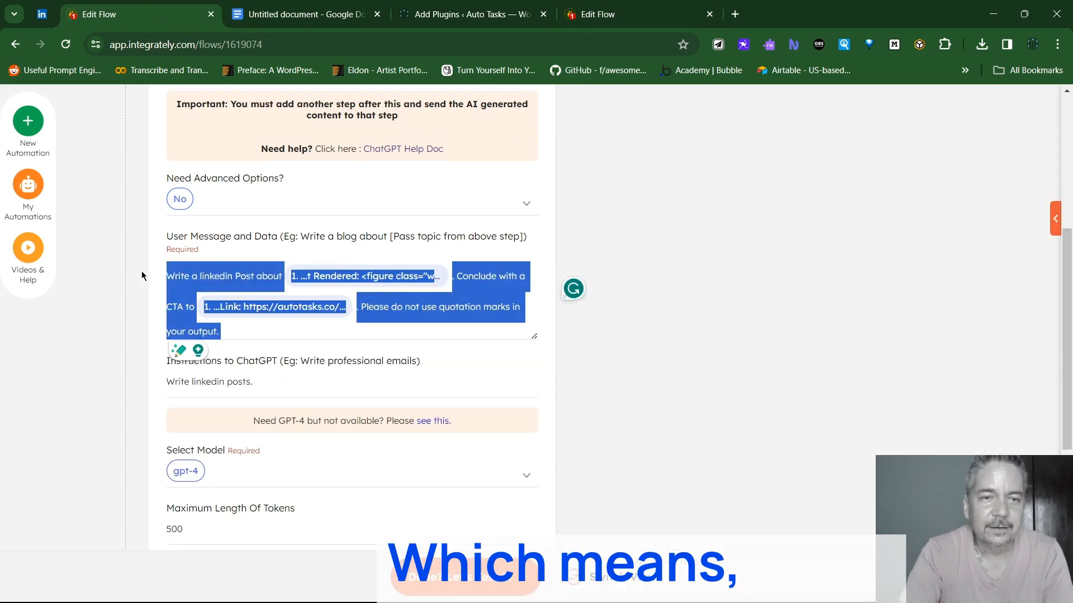
{"action": "key", "text": "BackSpace"}
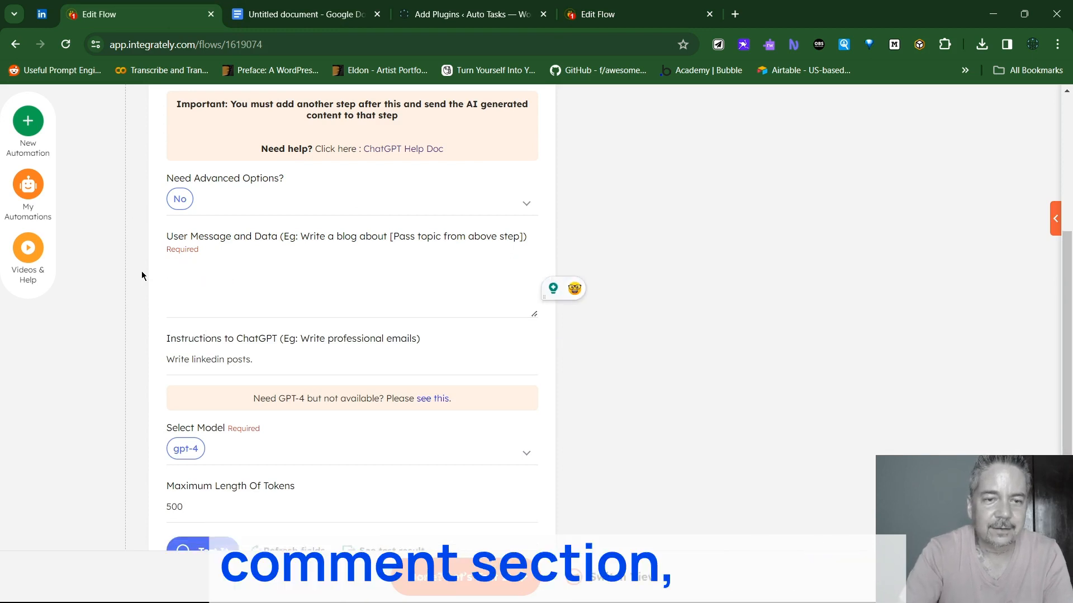
{"action": "key", "text": "ctrl+v"}
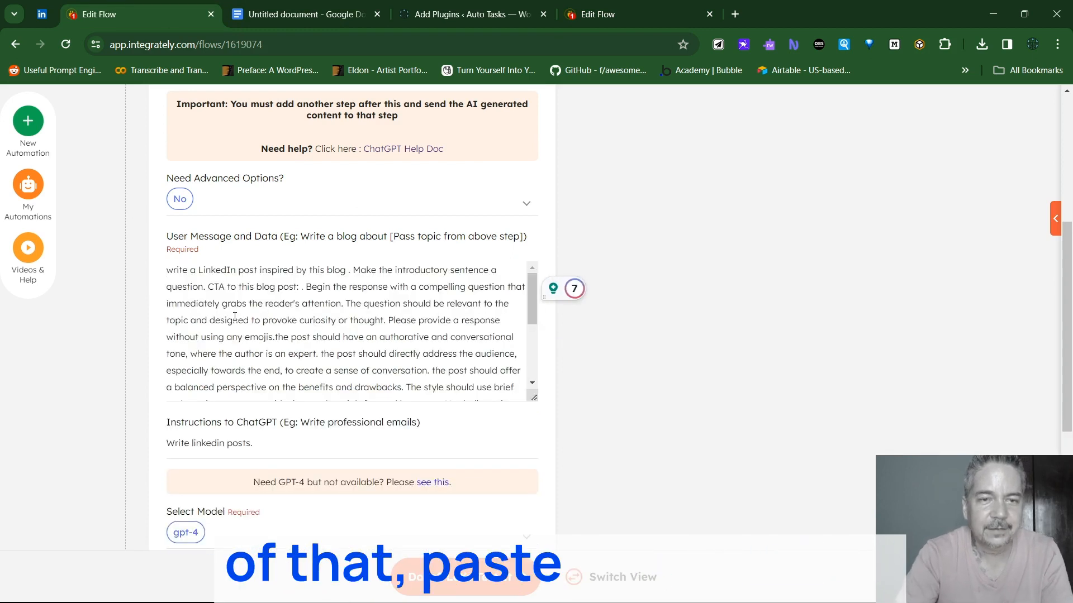
{"action": "scroll", "coordinate": [316, 302], "scroll_direction": "up", "scroll_amount": 1}
{"action": "left_click", "coordinate": [305, 327]}
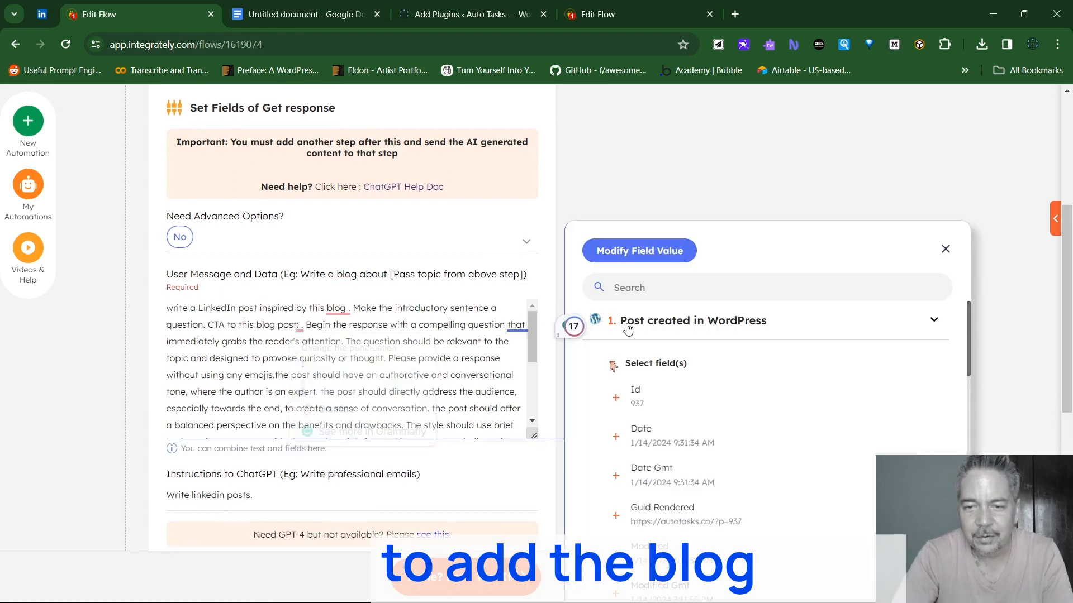
{"action": "scroll", "coordinate": [711, 377], "scroll_direction": "down", "scroll_amount": 2}
{"action": "scroll", "coordinate": [713, 380], "scroll_direction": "down", "scroll_amount": 5}
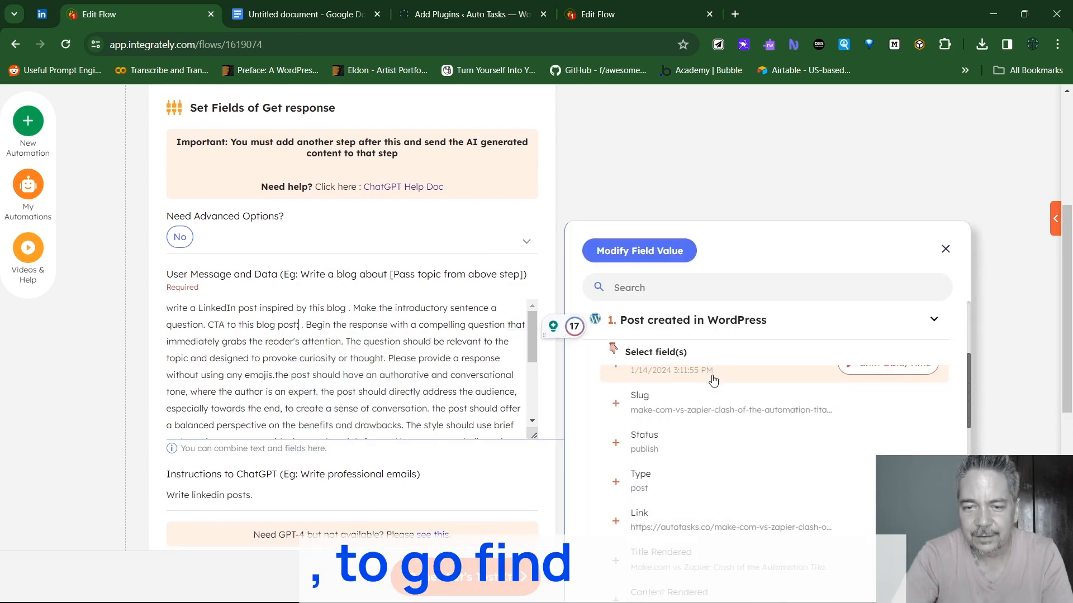
{"action": "scroll", "coordinate": [714, 380], "scroll_direction": "down", "scroll_amount": 2}
{"action": "left_click", "coordinate": [642, 450]}
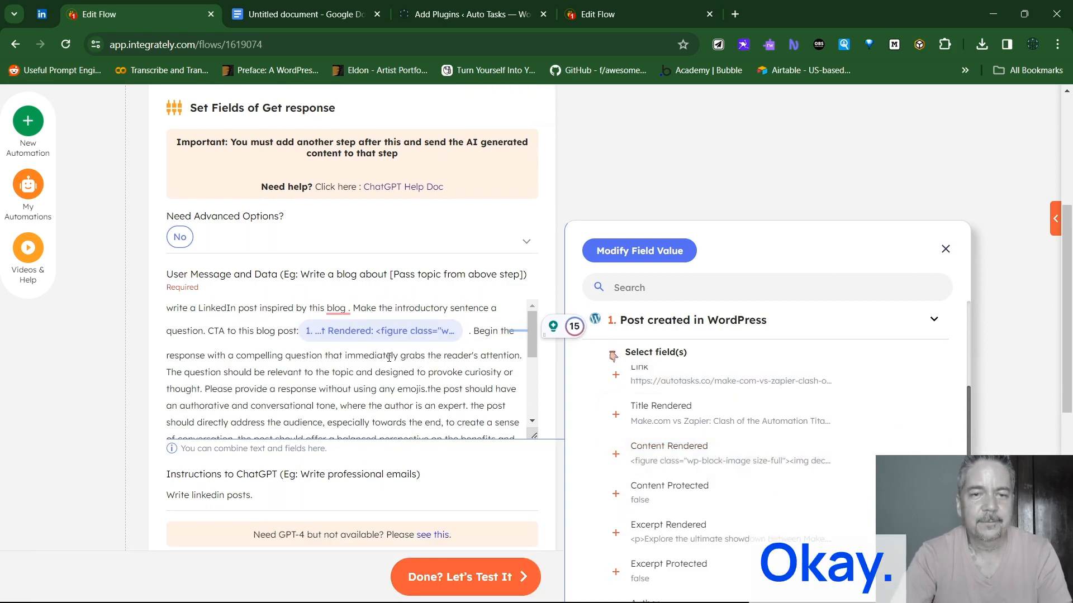
{"action": "key", "text": "BackSpace"}
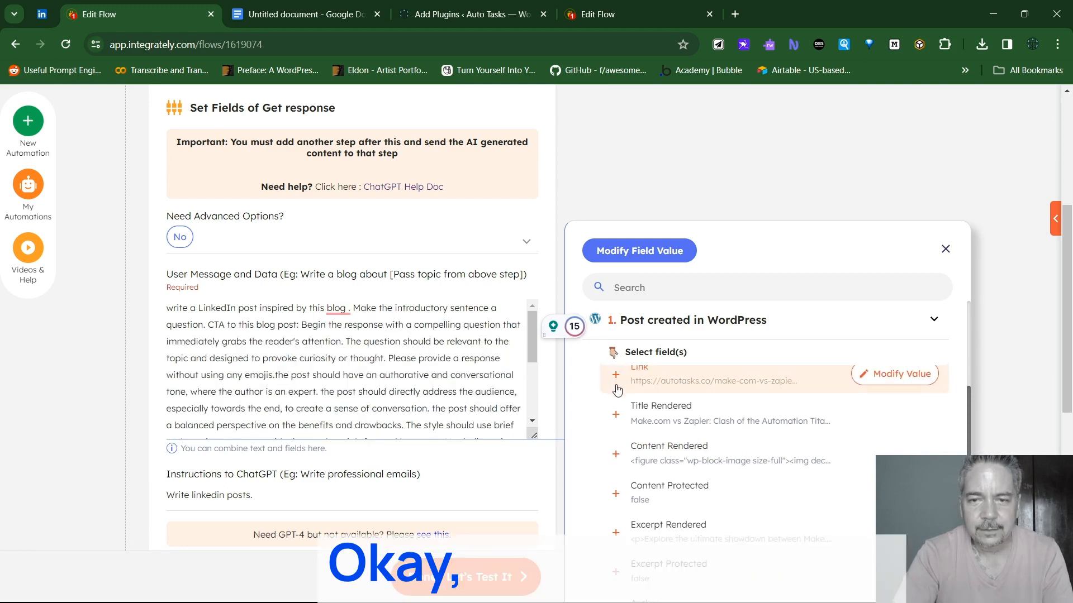
Insert the WordPress Content Rendered field after "inspired by this blog" and the Link field after "CTA to this blog post".
{"action": "left_click", "coordinate": [346, 308]}
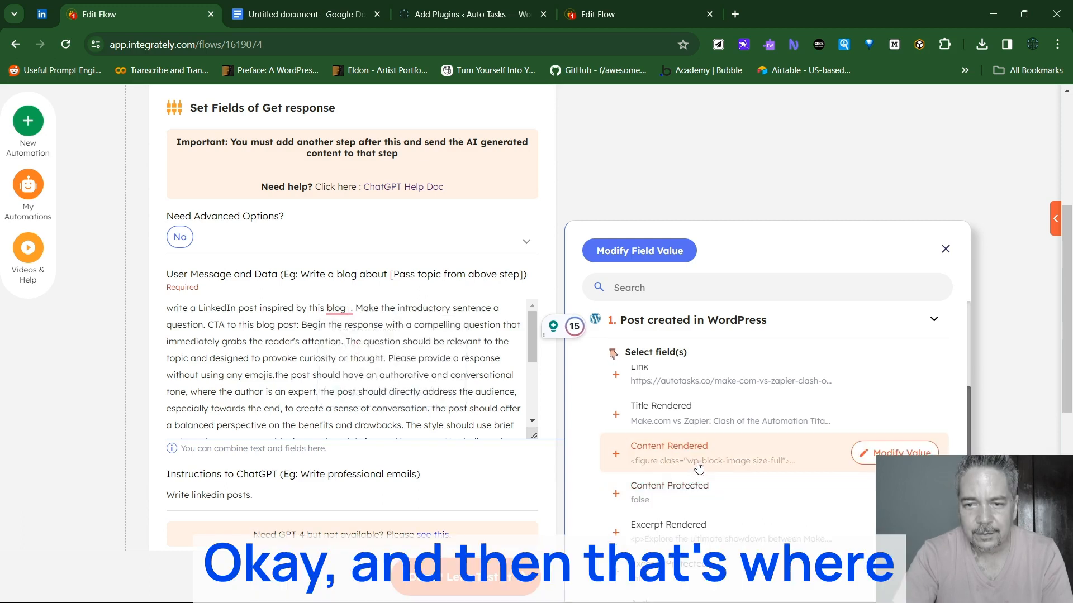
{"action": "scroll", "coordinate": [736, 475], "scroll_direction": "up", "scroll_amount": 1}
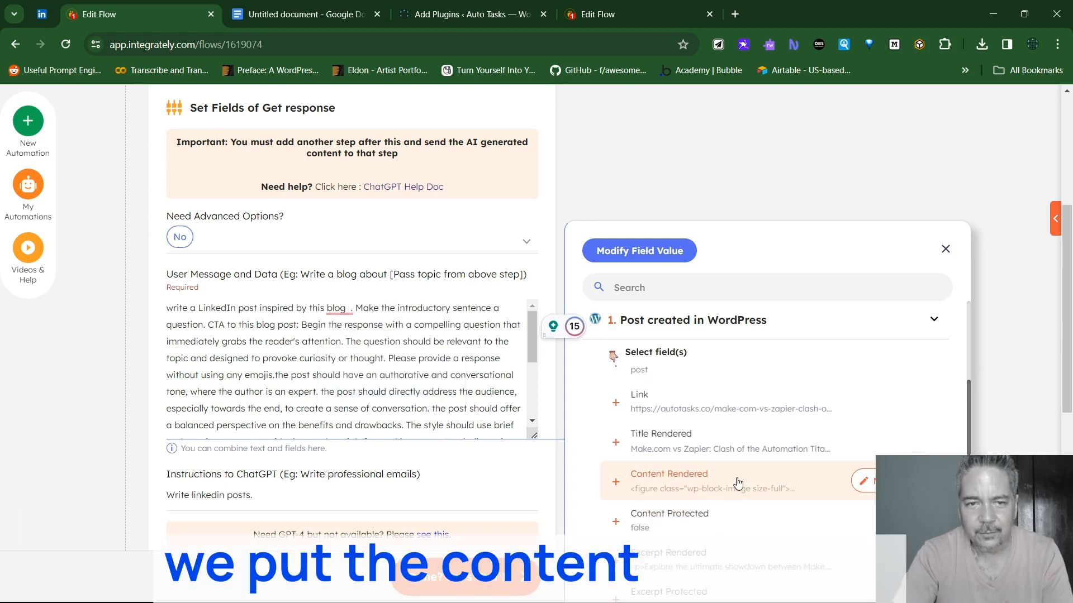
{"action": "left_click", "coordinate": [737, 482]}
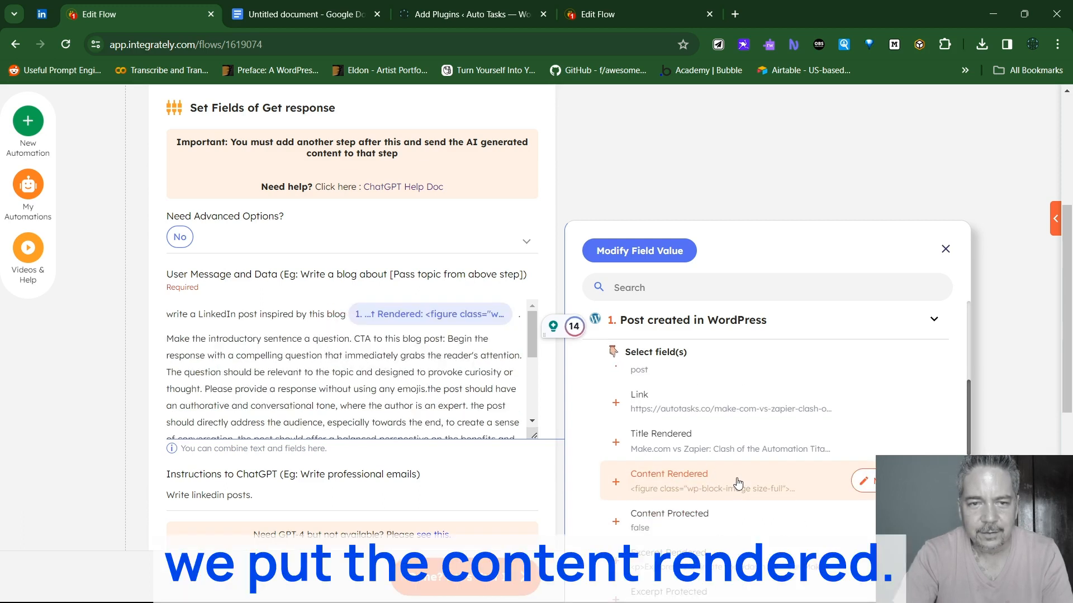
{"action": "left_click", "coordinate": [444, 340]}
{"action": "type", "text": ":"}
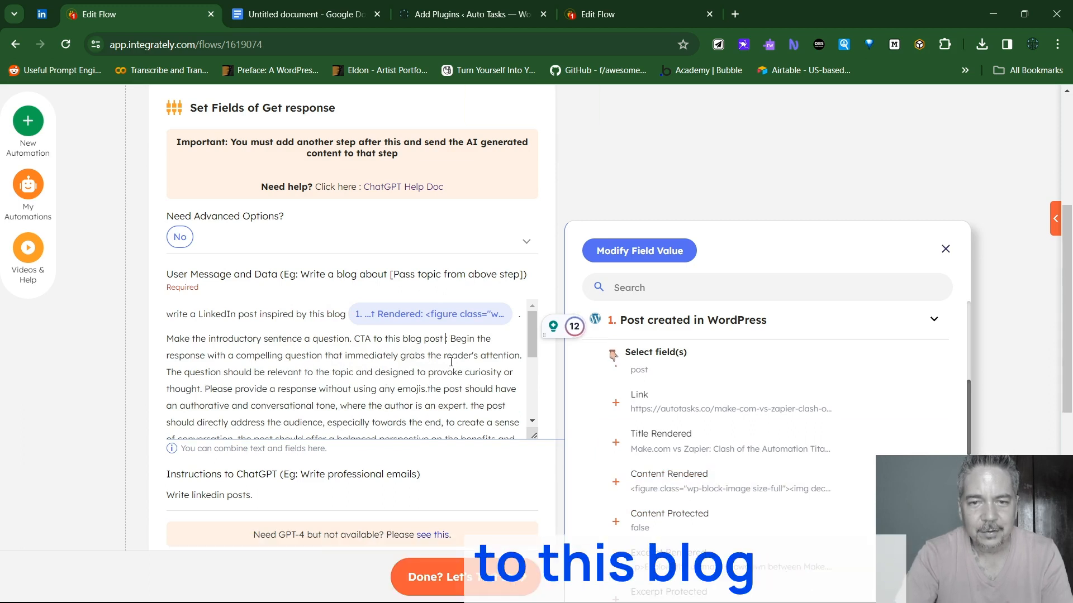
{"action": "left_click", "coordinate": [658, 410]}
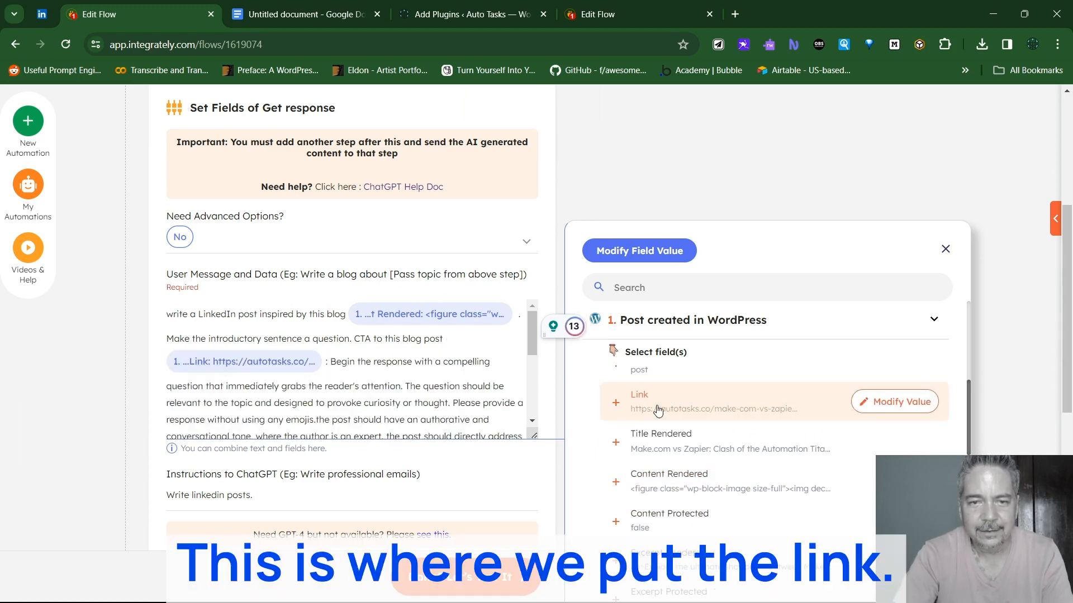
Test the ChatGPT Get response step with the new prompt.
{"action": "scroll", "coordinate": [396, 374], "scroll_direction": "down", "scroll_amount": 8}
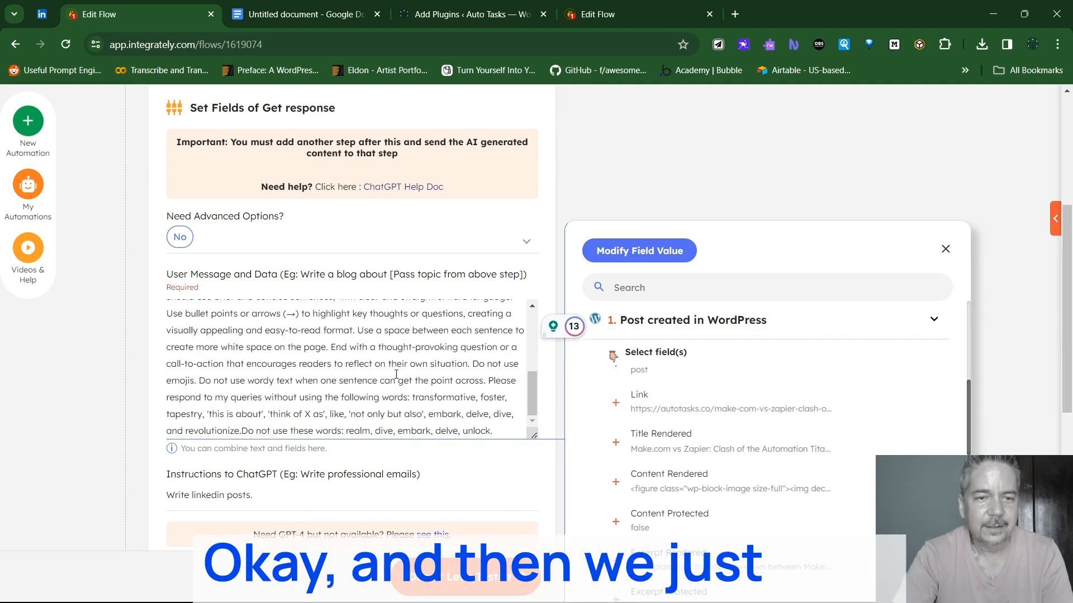
{"action": "scroll", "coordinate": [396, 373], "scroll_direction": "down", "scroll_amount": 1}
{"action": "scroll", "coordinate": [207, 425], "scroll_direction": "down", "scroll_amount": 2}
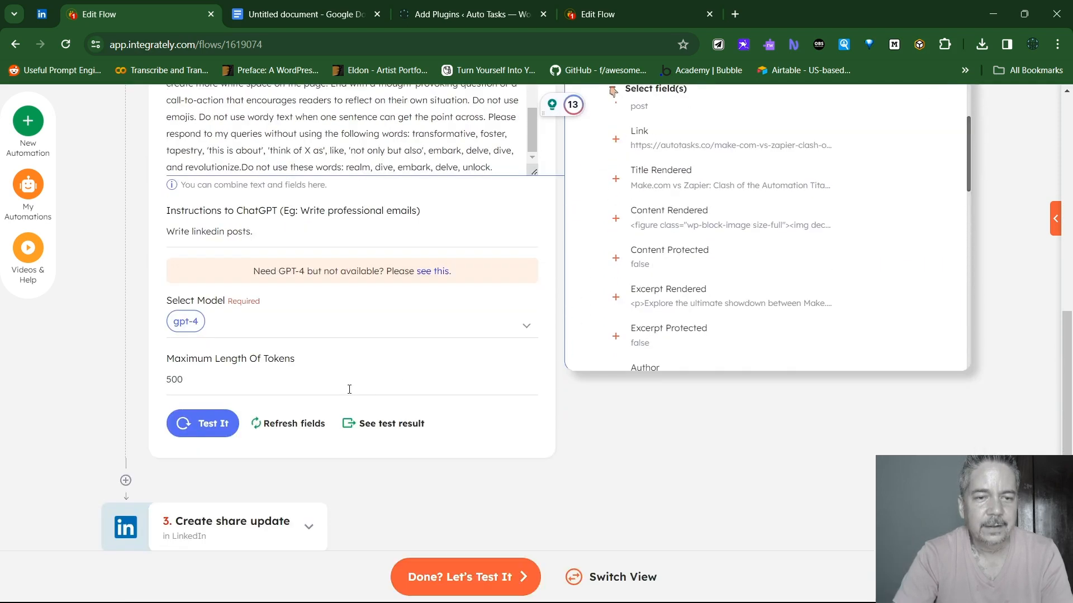
{"action": "left_click", "coordinate": [207, 425]}
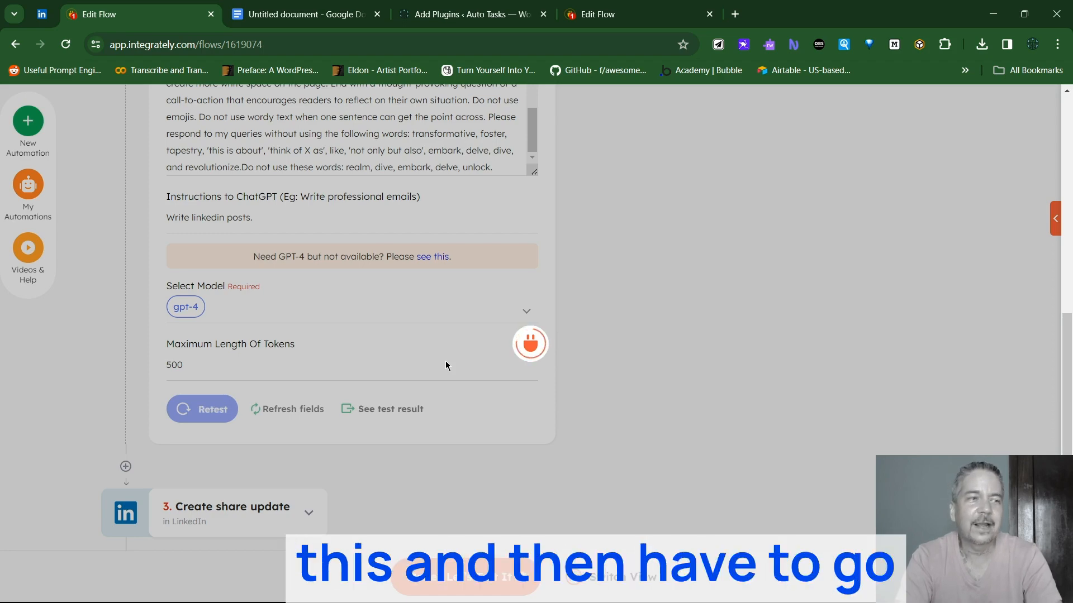
{"action": "scroll", "coordinate": [689, 309], "scroll_direction": "up", "scroll_amount": 1}
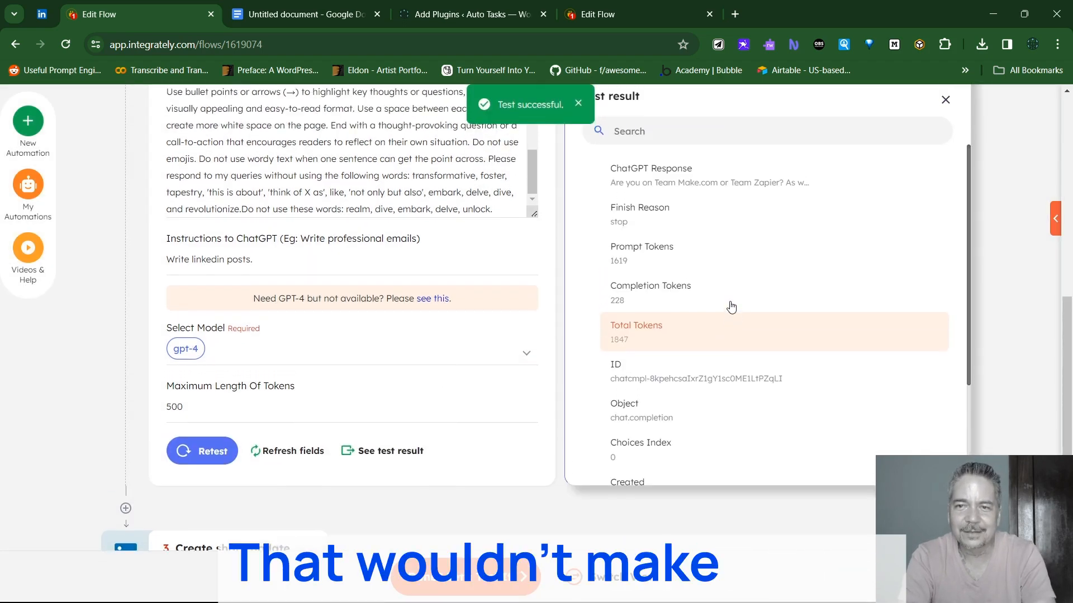
Expand the LinkedIn Create share update step and retest it with its existing field settings.
{"action": "scroll", "coordinate": [503, 316], "scroll_direction": "down", "scroll_amount": 4}
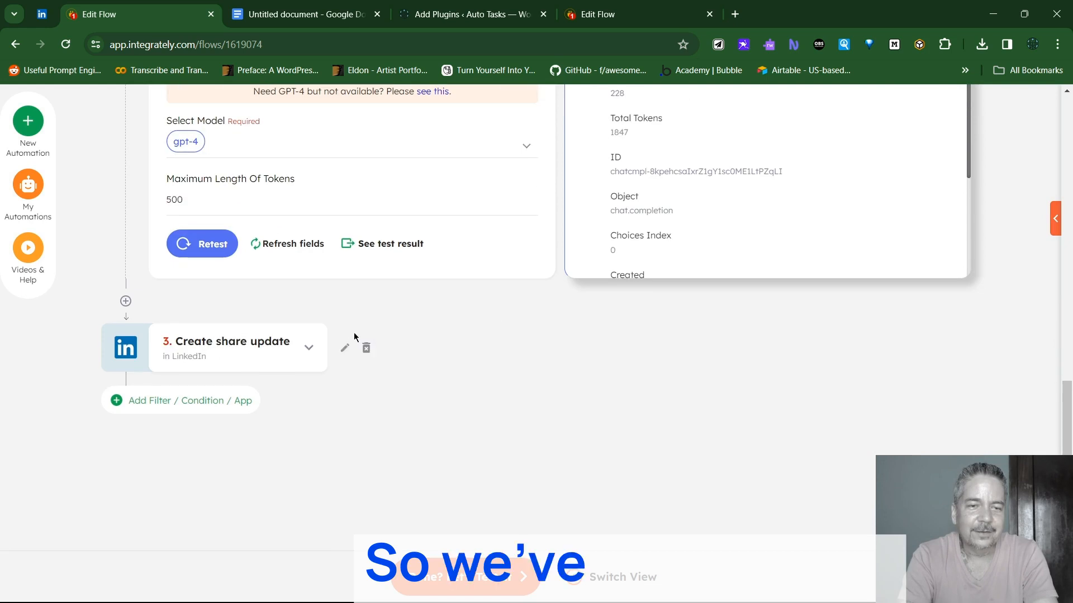
{"action": "left_click", "coordinate": [311, 355]}
{"action": "scroll", "coordinate": [312, 355], "scroll_direction": "down", "scroll_amount": 4}
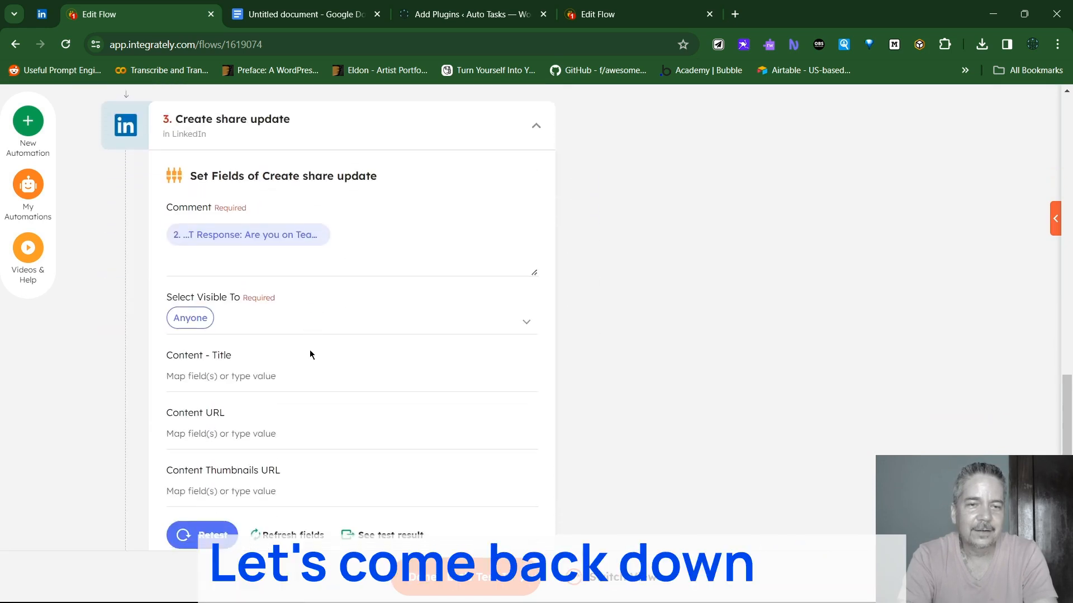
{"action": "scroll", "coordinate": [331, 333], "scroll_direction": "down", "scroll_amount": 2}
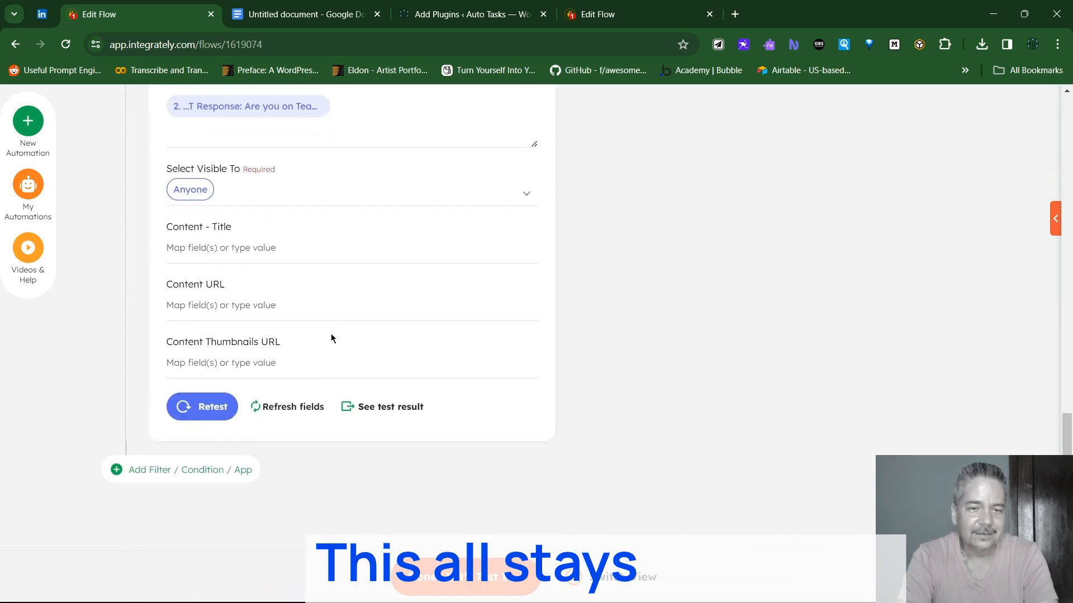
{"action": "left_click", "coordinate": [205, 401]}
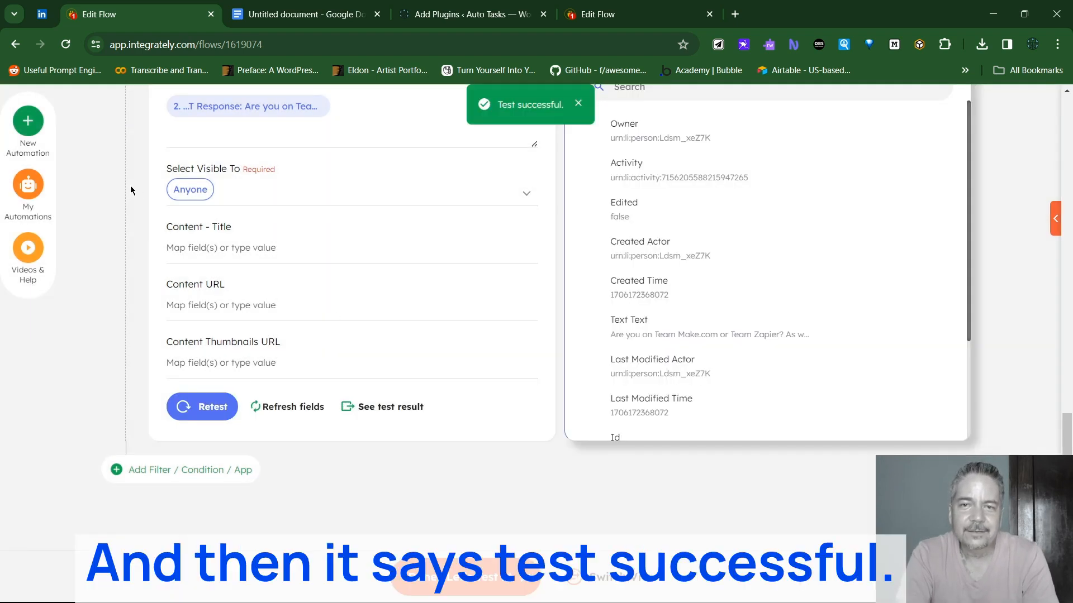
Switch to LinkedIn, open the newest post from the profile's activity, and read its full text and blog link.
{"action": "left_click", "coordinate": [43, 18]}
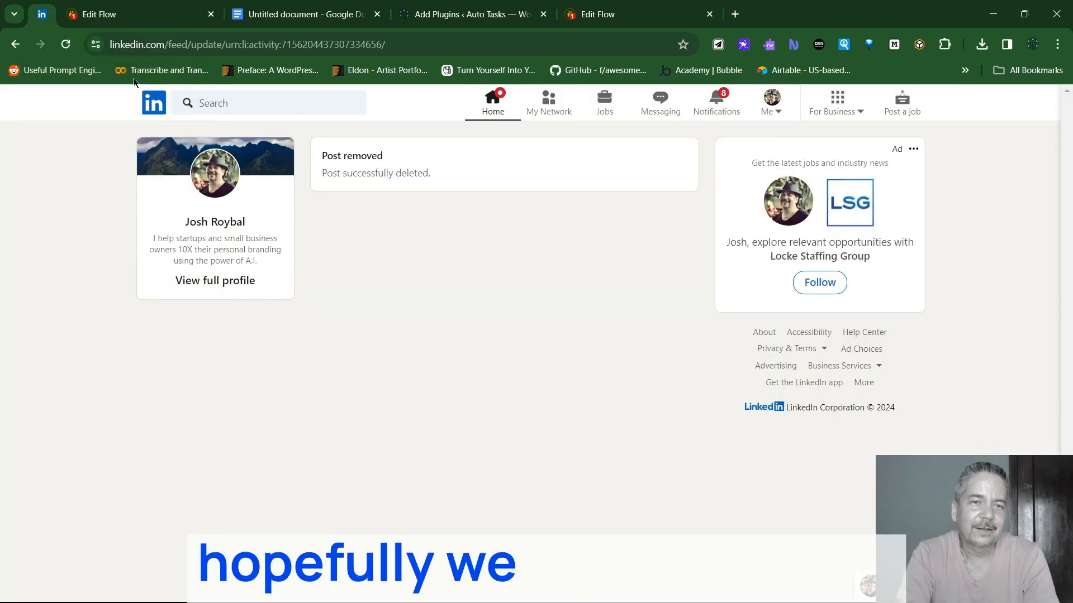
{"action": "left_click", "coordinate": [235, 284]}
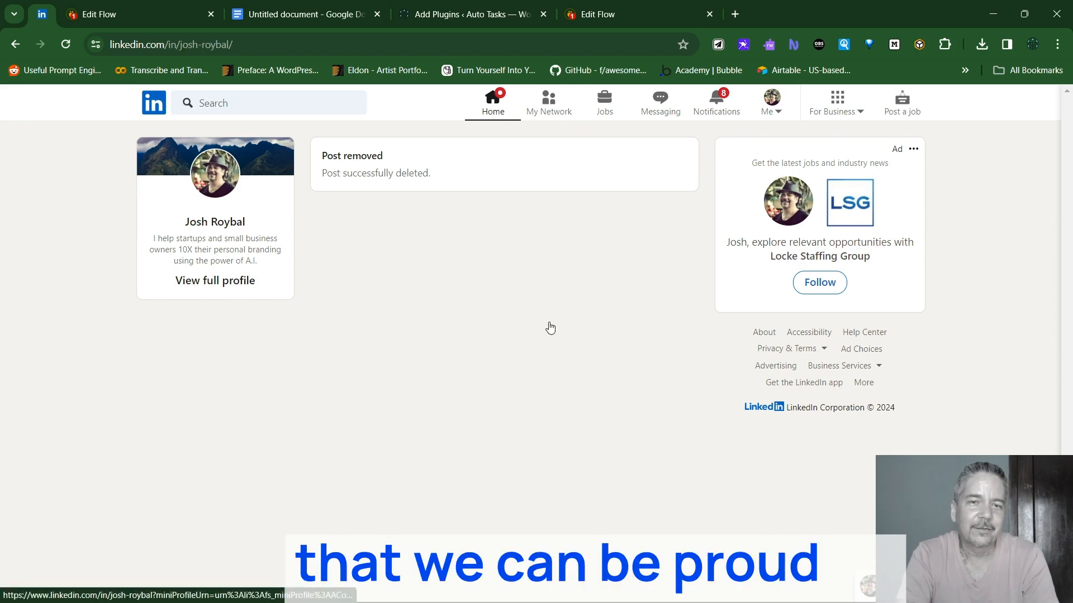
{"action": "scroll", "coordinate": [613, 446], "scroll_direction": "down", "scroll_amount": 3}
{"action": "scroll", "coordinate": [614, 445], "scroll_direction": "down", "scroll_amount": 10}
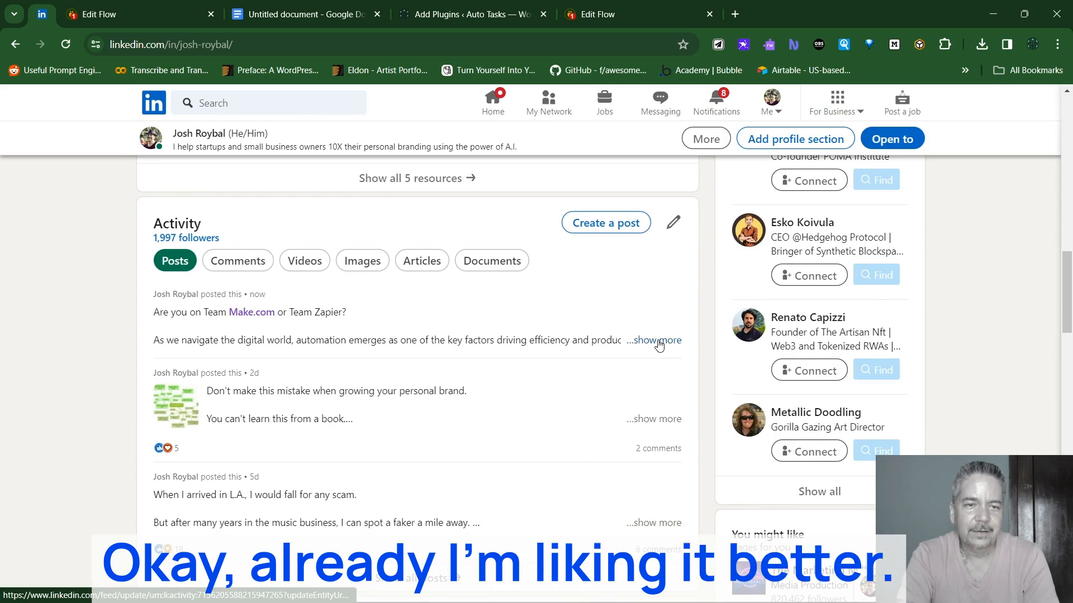
{"action": "left_click", "coordinate": [659, 341]}
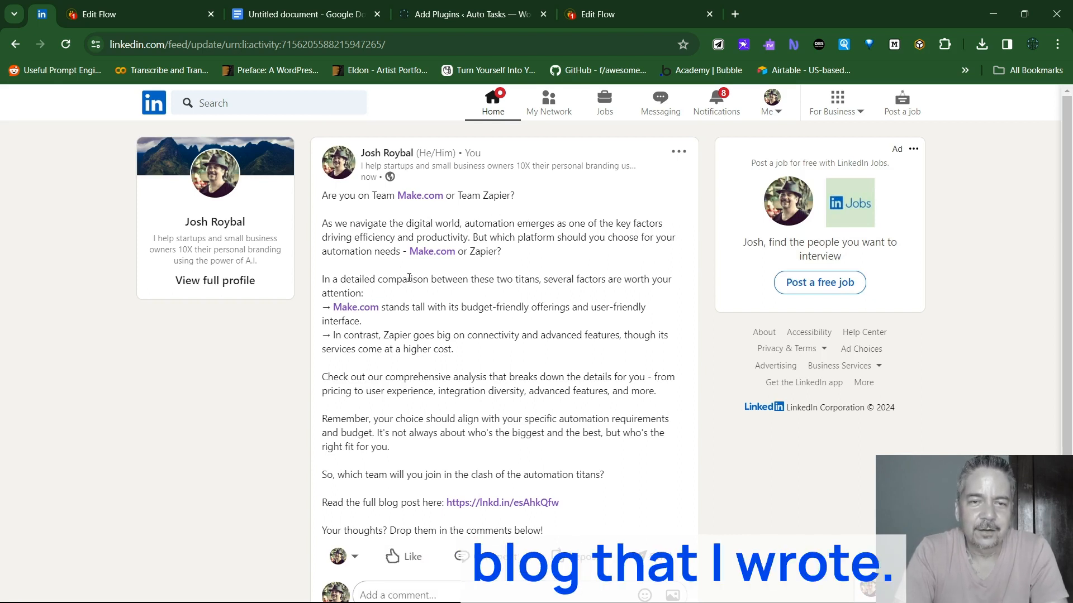
{"action": "scroll", "coordinate": [490, 338], "scroll_direction": "down", "scroll_amount": 1}
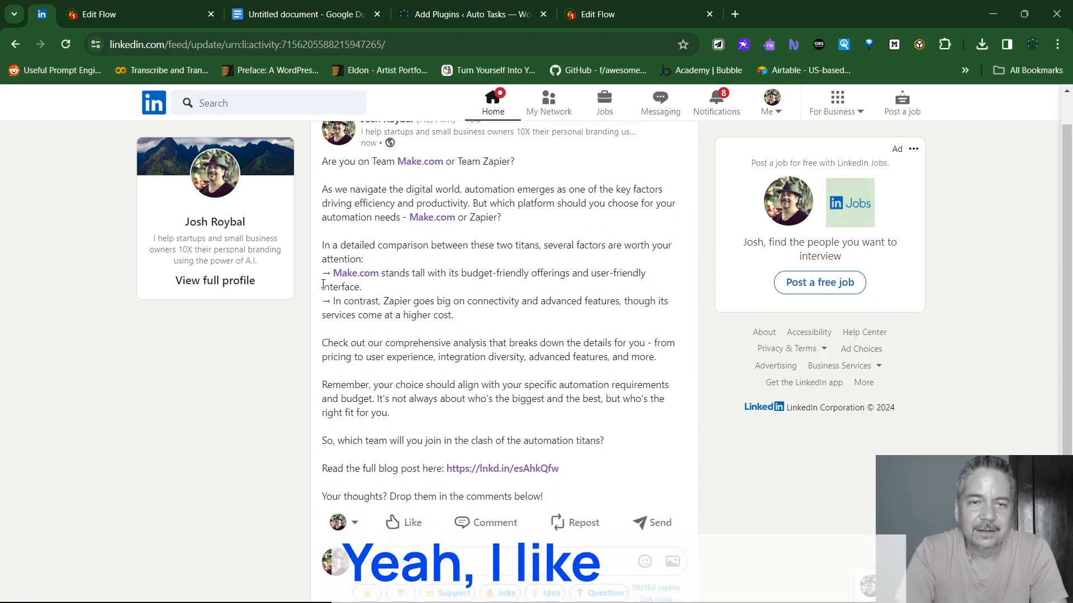
{"action": "scroll", "coordinate": [403, 368], "scroll_direction": "down", "scroll_amount": 1}
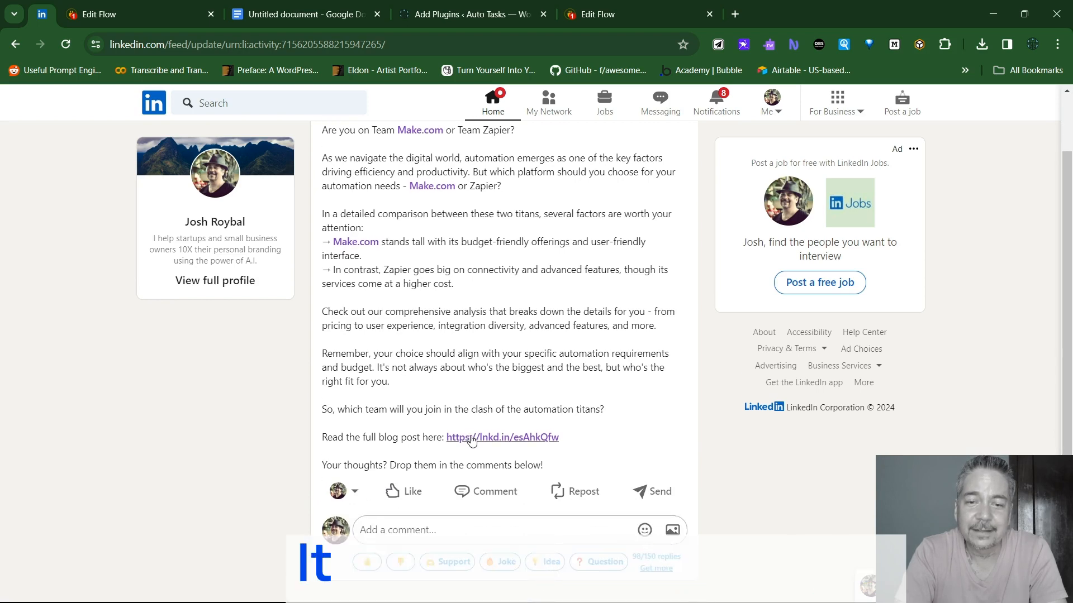
{"action": "scroll", "coordinate": [464, 377], "scroll_direction": "up", "scroll_amount": 2}
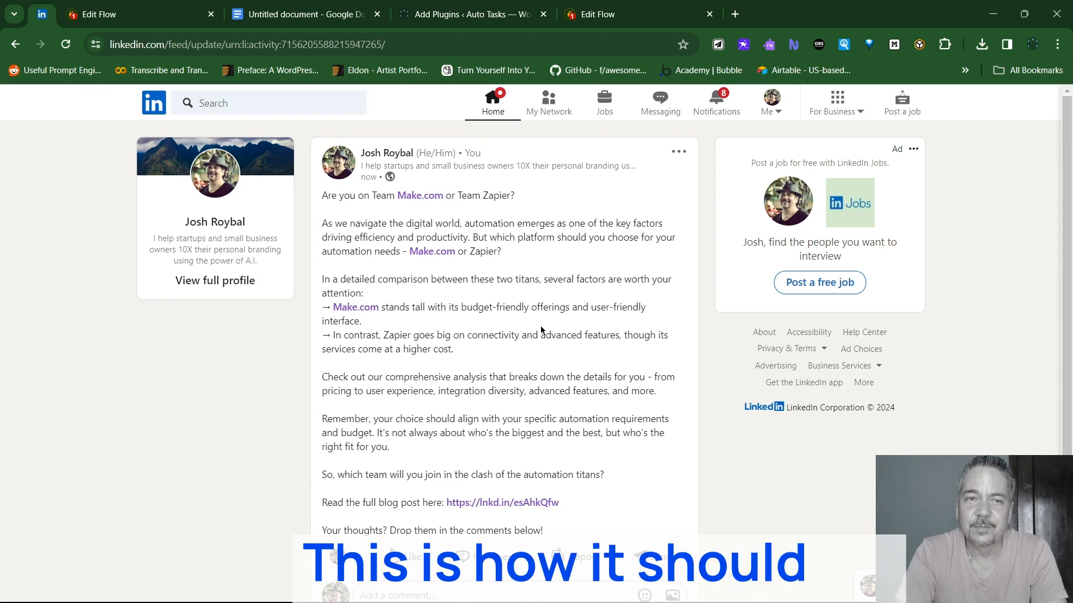
{"action": "key", "text": "super+Tab"}
{"action": "left_click", "coordinate": [462, 208]}
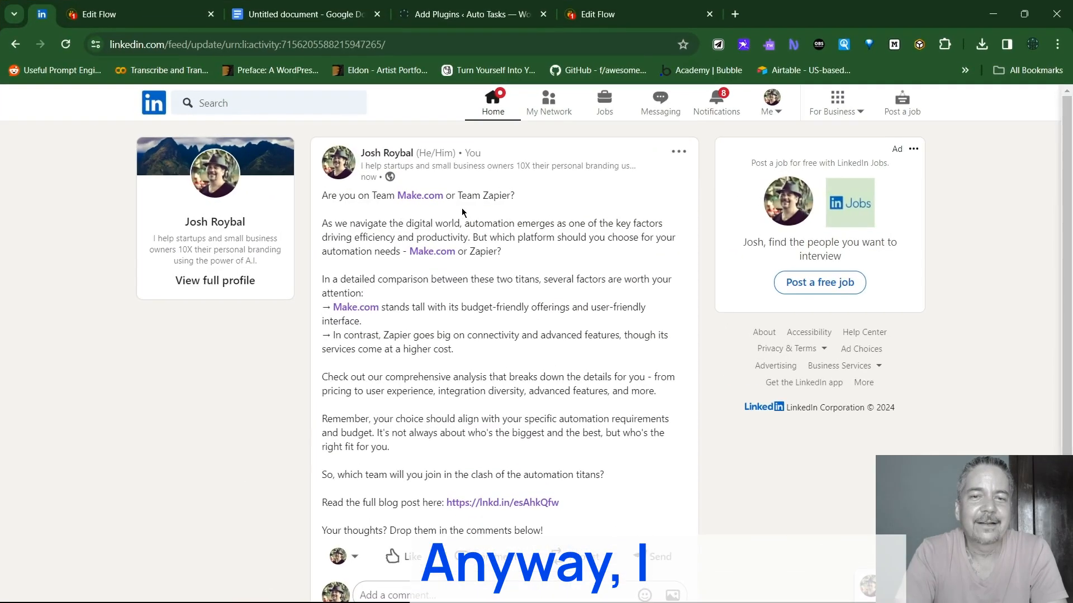